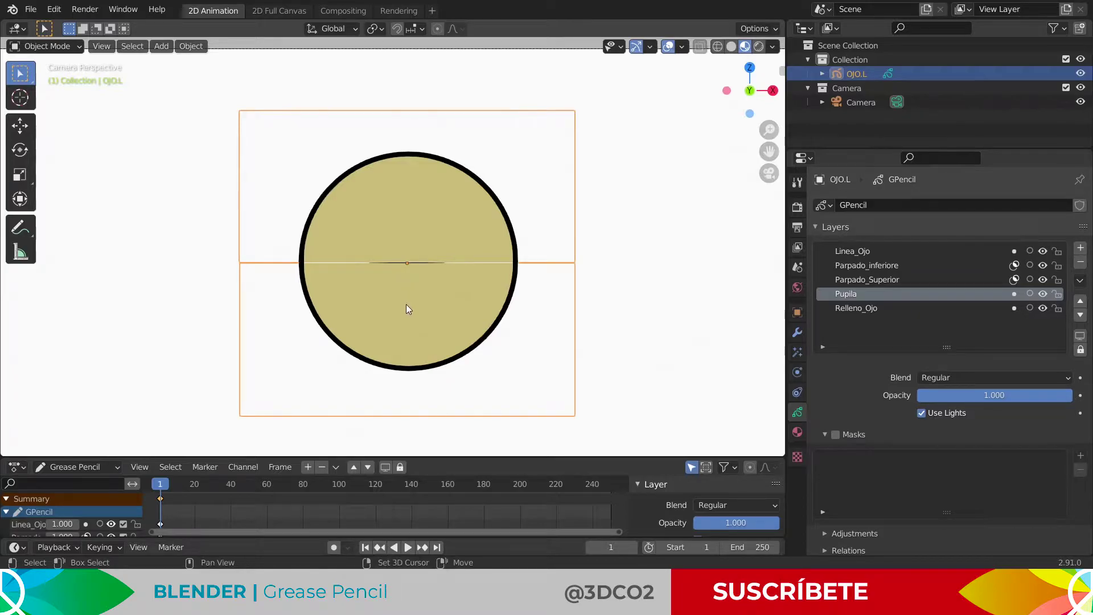
- Snap the 3D cursor to the centre of the selected OJO.L eye
{"action": "key", "text": "shift+s"}
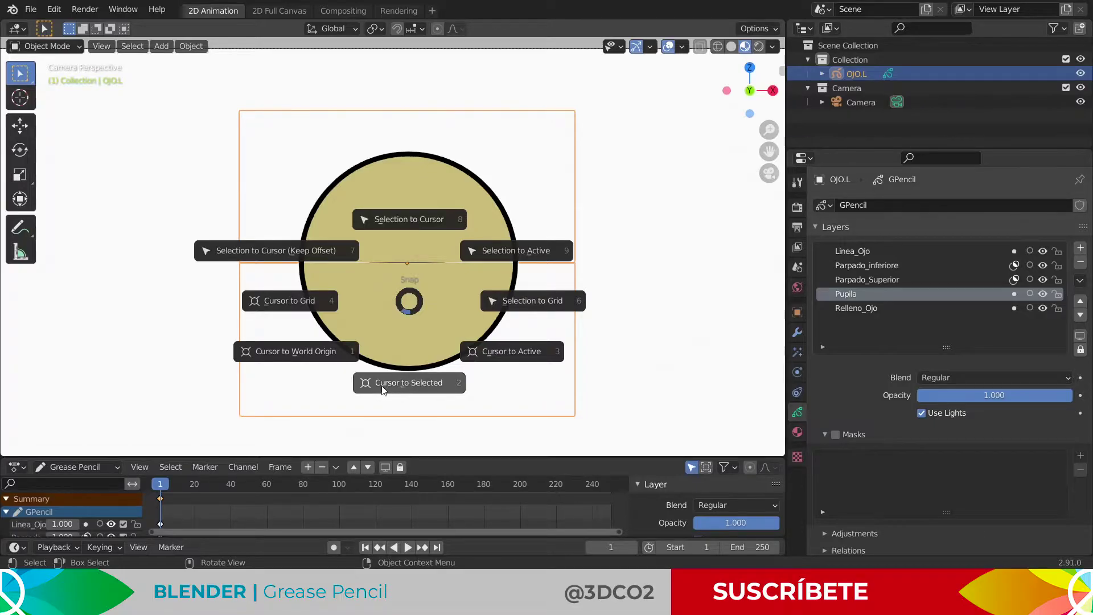
{"action": "left_click", "coordinate": [422, 381]}
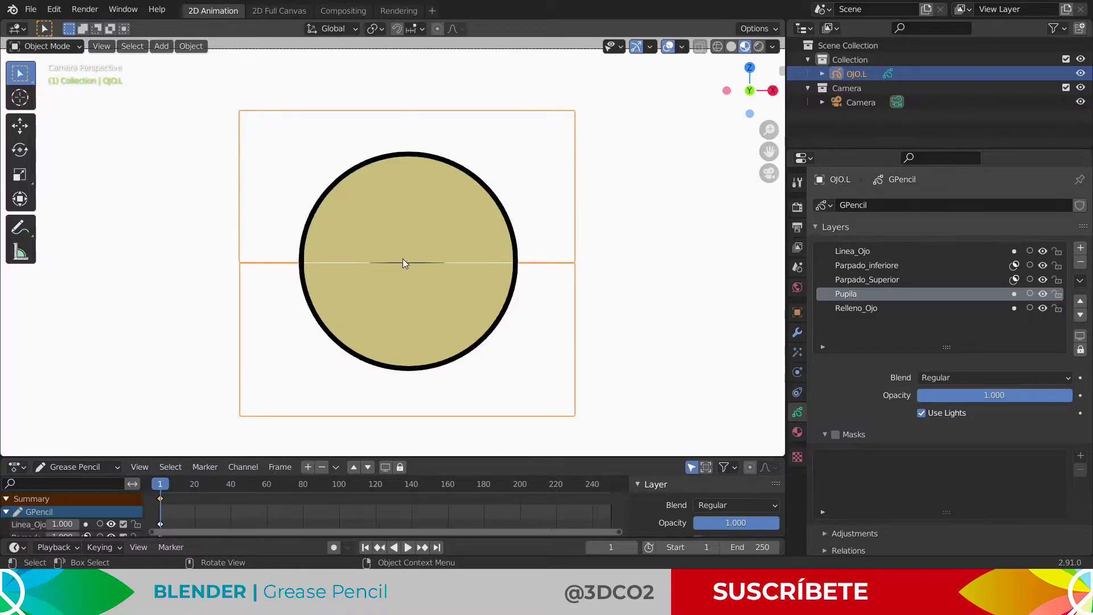
- Add an armature at the eye's centre and zoom in on it
{"action": "key", "text": "shift+a"}
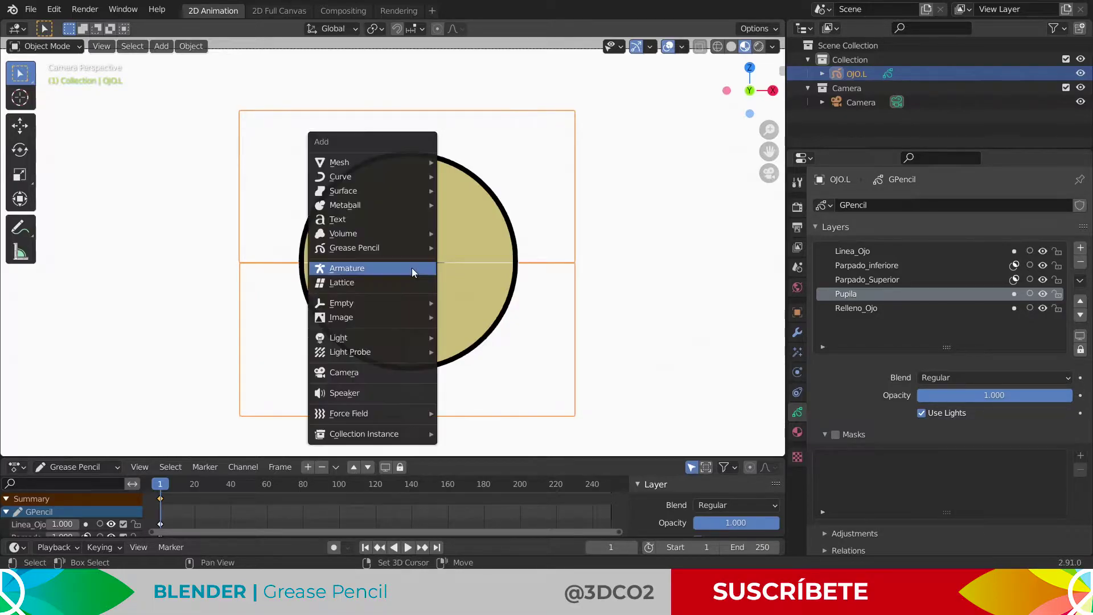
{"action": "left_click", "coordinate": [409, 267]}
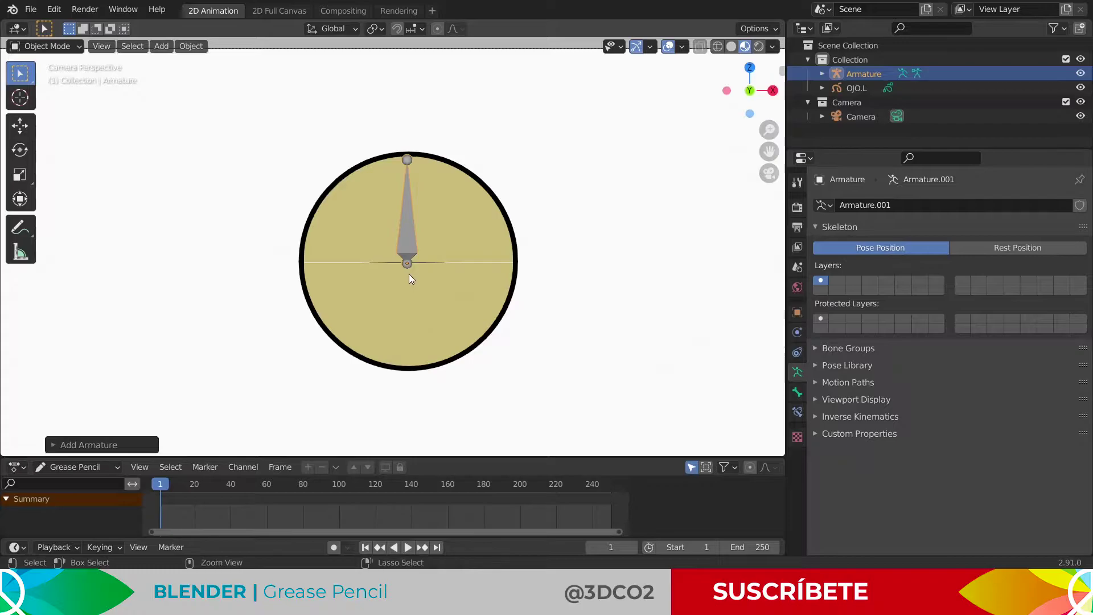
{"action": "scroll", "coordinate": [410, 273], "scroll_direction": "up", "scroll_amount": 1}
{"action": "scroll", "coordinate": [415, 267], "scroll_direction": "up", "scroll_amount": 1}
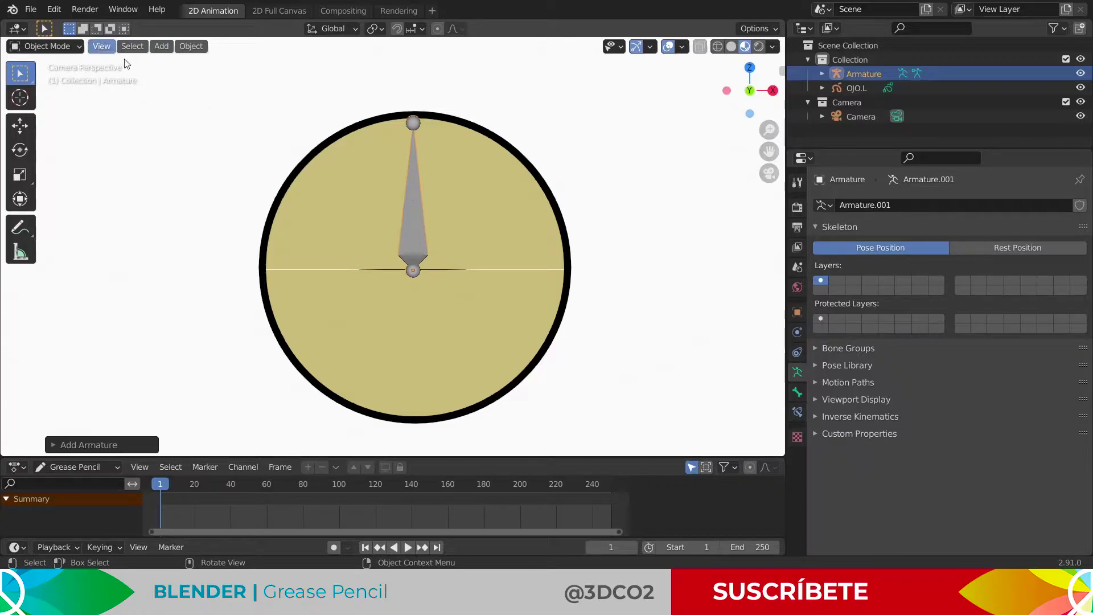
- Put the armature in Edit Mode with its single bone selected
{"action": "key", "text": "Tab"}
{"action": "key", "text": "Tab"}
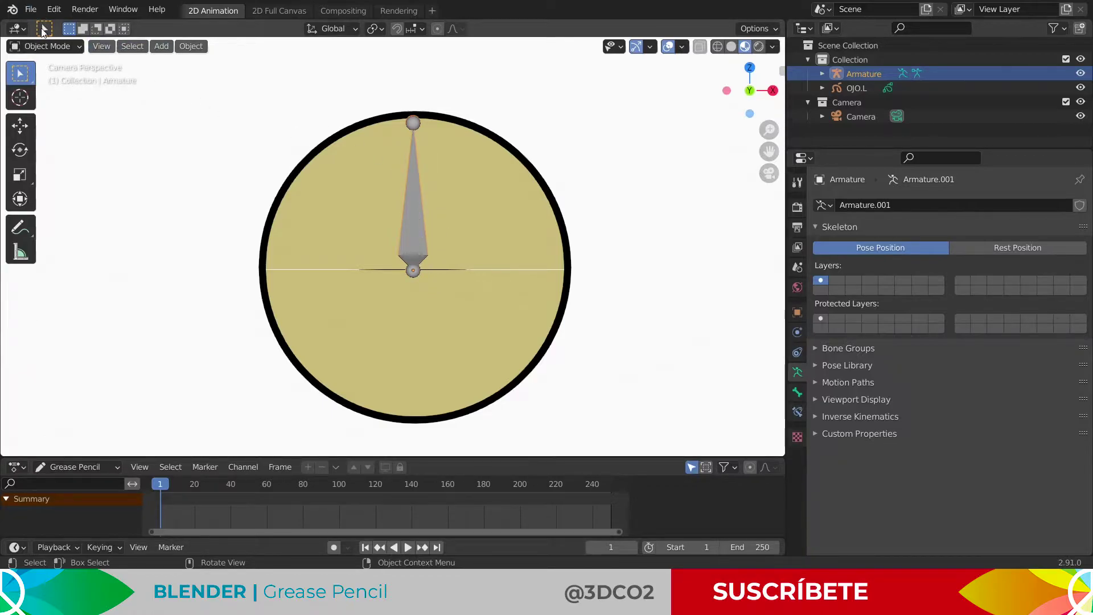
{"action": "left_click", "coordinate": [49, 46]}
{"action": "left_click", "coordinate": [56, 80]}
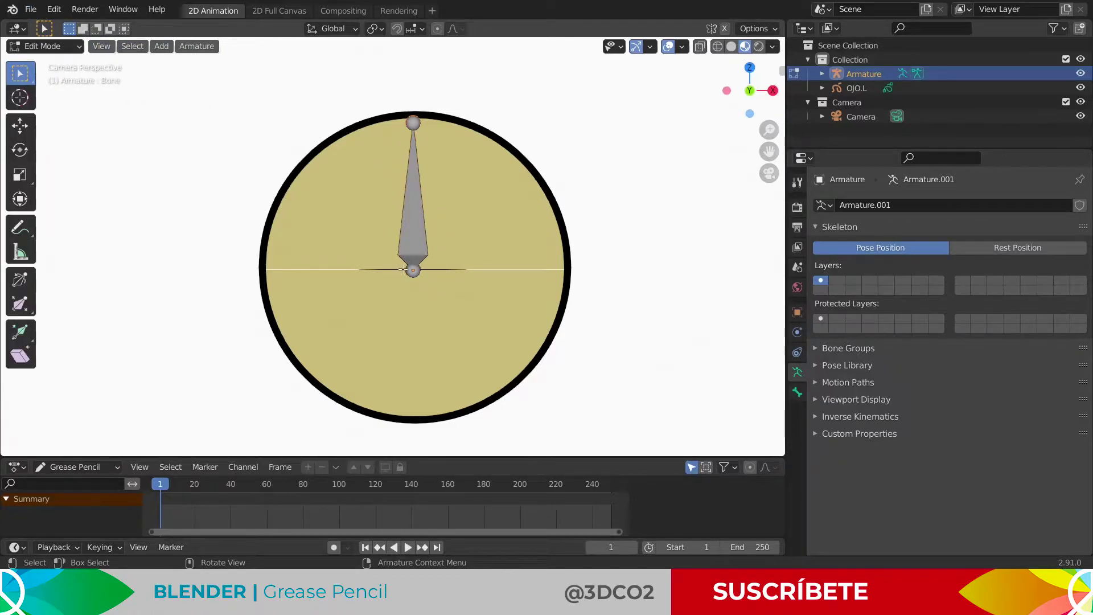
{"action": "left_click", "coordinate": [421, 217]}
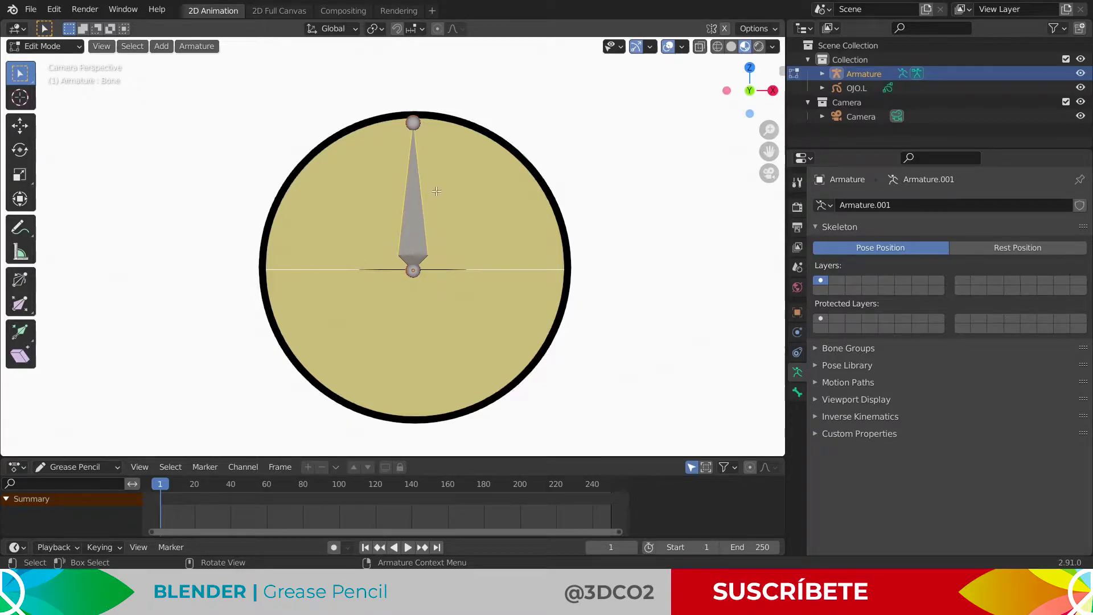
- Move the bone's bottom joint straight down along Z to the eye's lower edge
{"action": "left_click", "coordinate": [64, 51]}
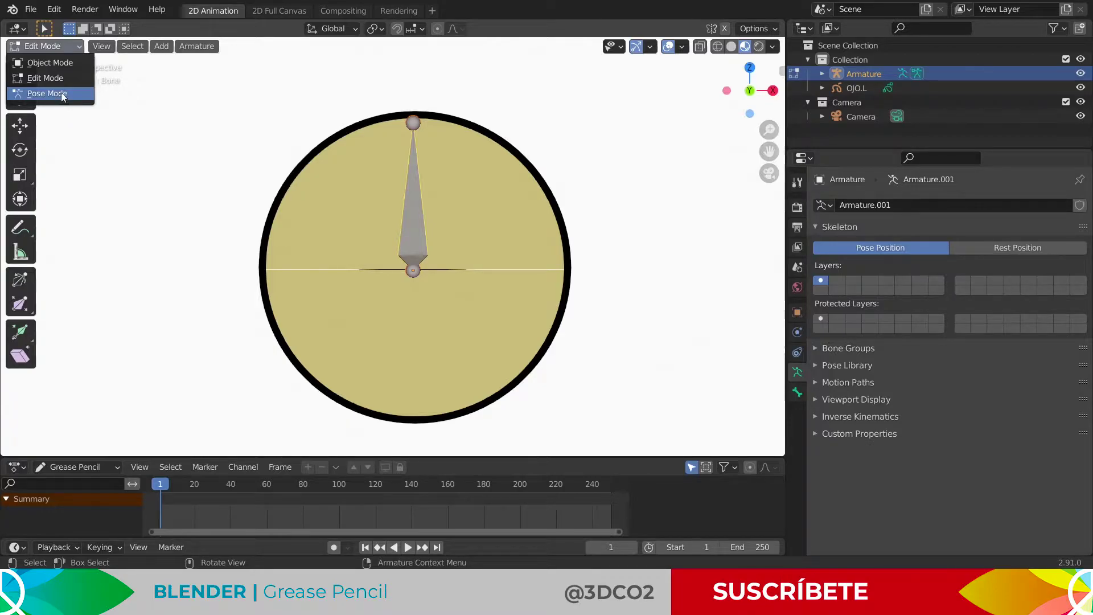
{"action": "left_click", "coordinate": [412, 269]}
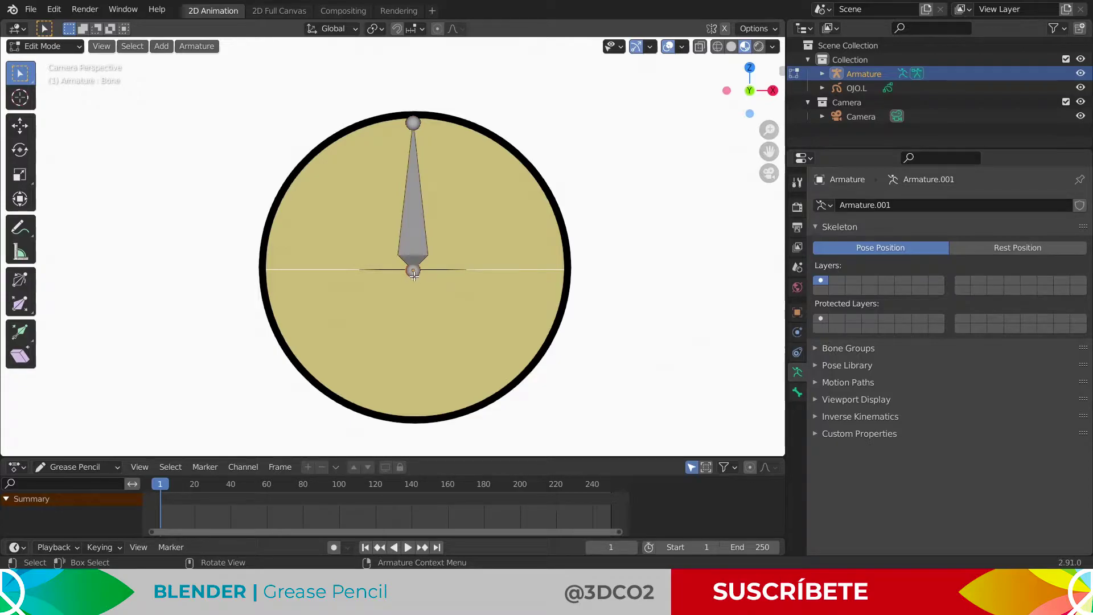
{"action": "key", "text": "g"}
{"action": "key", "text": "z"}
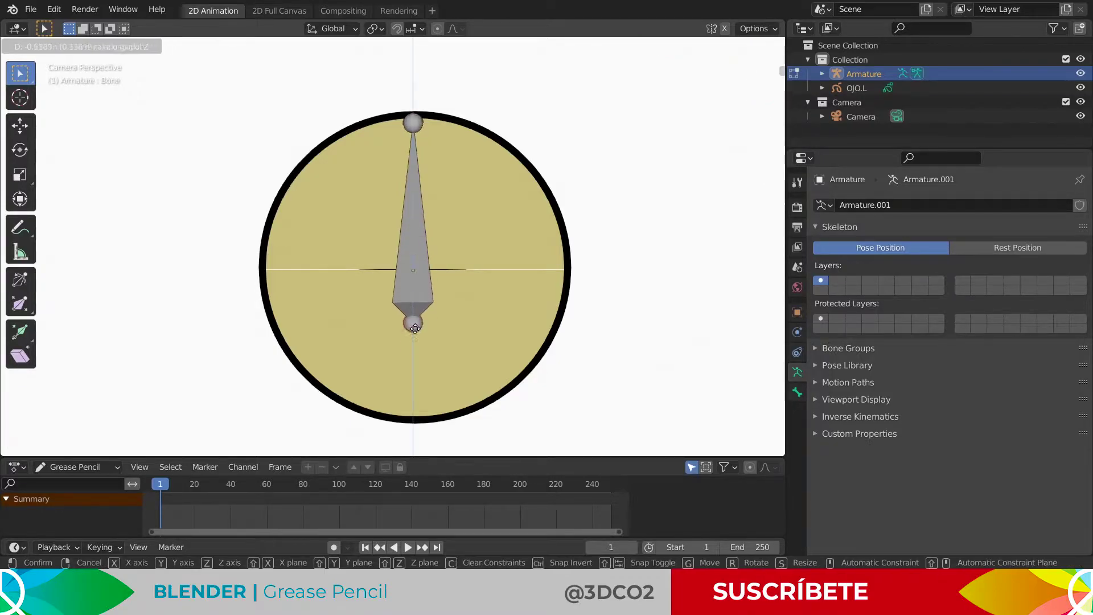
{"action": "left_click", "coordinate": [418, 414]}
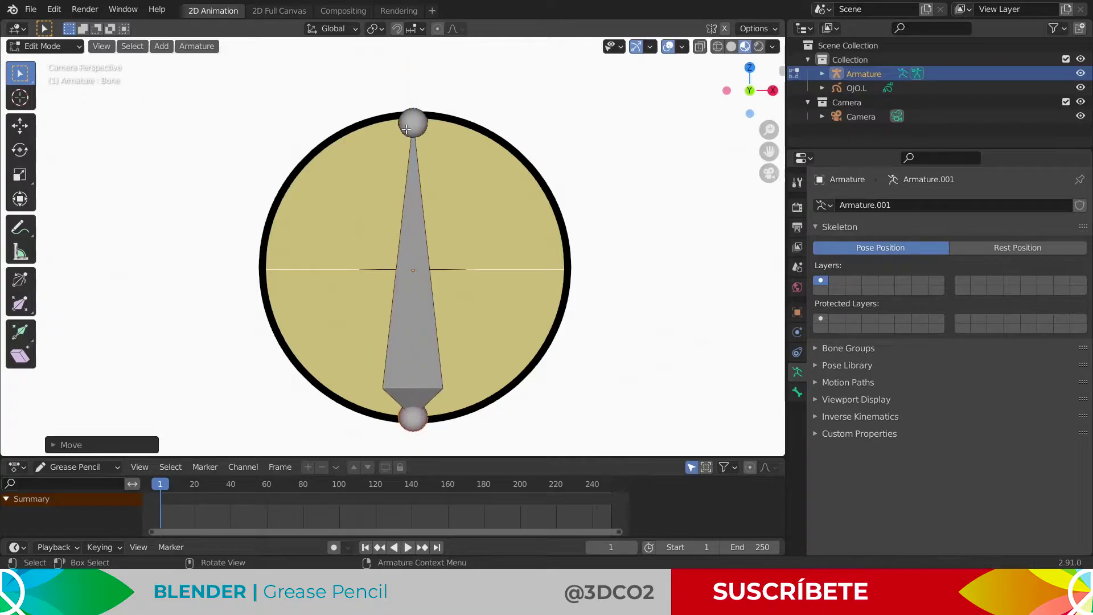
- Move the bone's top joint to the eye's upper edge and select the whole bone
{"action": "left_click", "coordinate": [413, 123]}
{"action": "key", "text": "g"}
{"action": "left_click", "coordinate": [414, 140]}
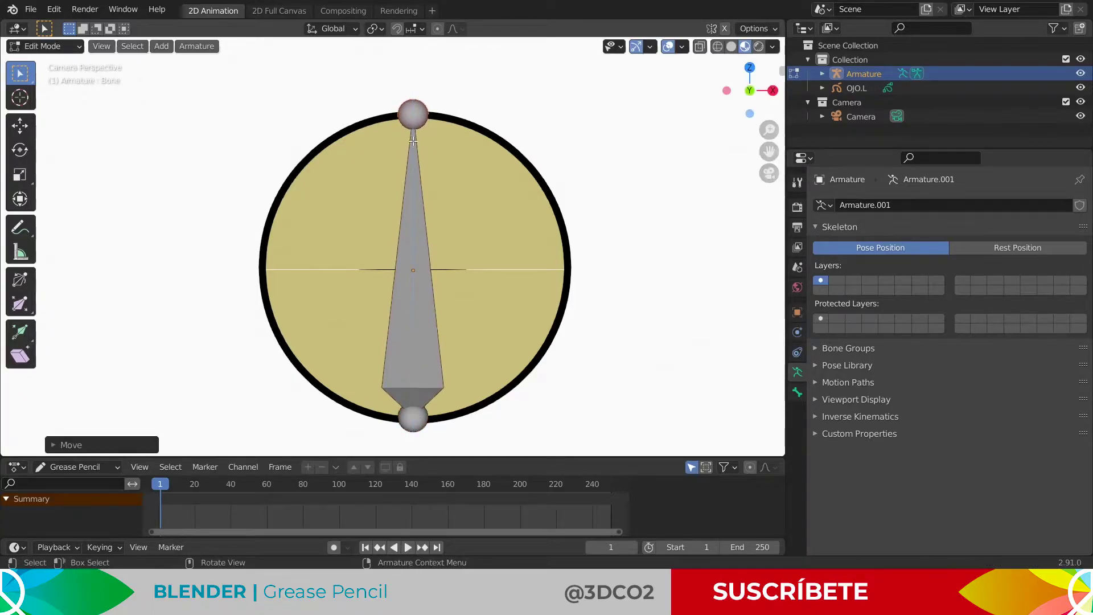
{"action": "scroll", "coordinate": [450, 213], "scroll_direction": "down", "scroll_amount": 1}
{"action": "left_click", "coordinate": [420, 292]}
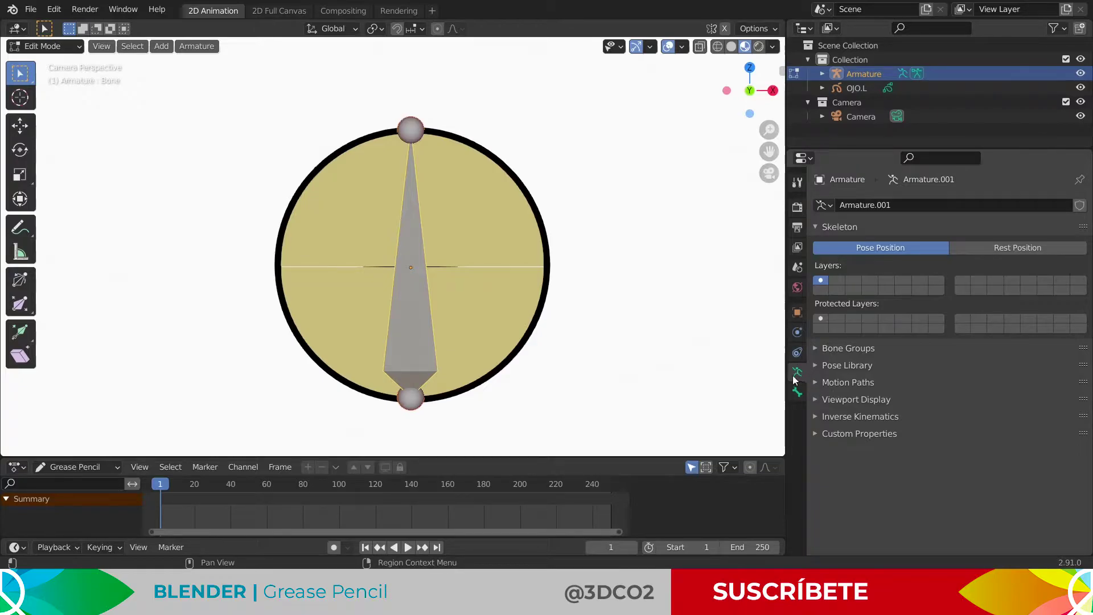
- Turn on Names and Axes in the armature's Viewport Display and recentre the eye
{"action": "left_click", "coordinate": [819, 401]}
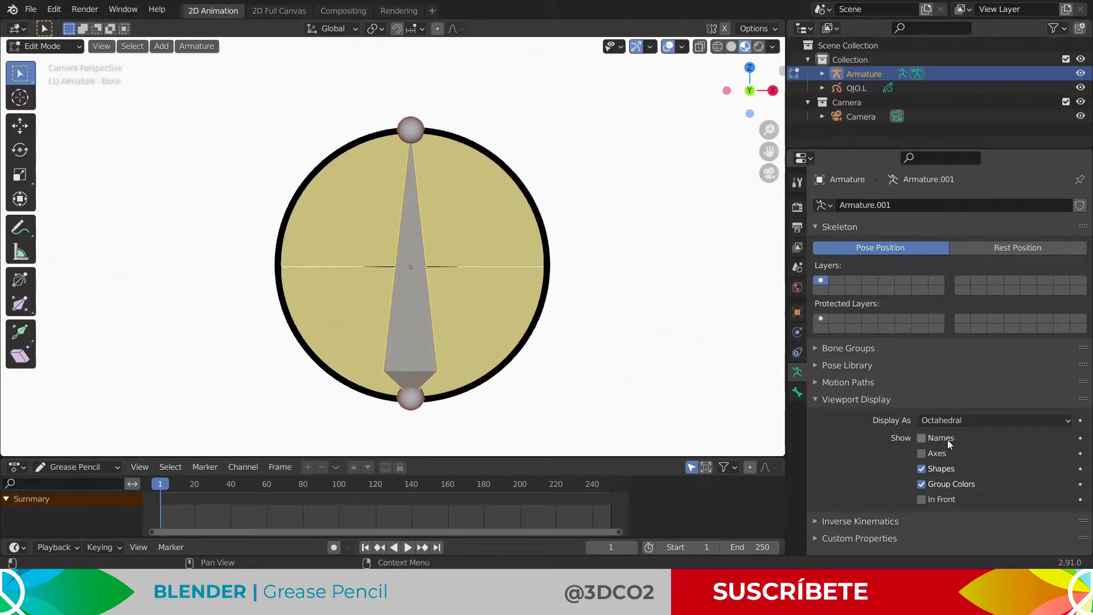
{"action": "left_click", "coordinate": [922, 439]}
{"action": "left_click", "coordinate": [922, 454]}
{"action": "scroll", "coordinate": [479, 344], "scroll_direction": "up", "scroll_amount": 1}
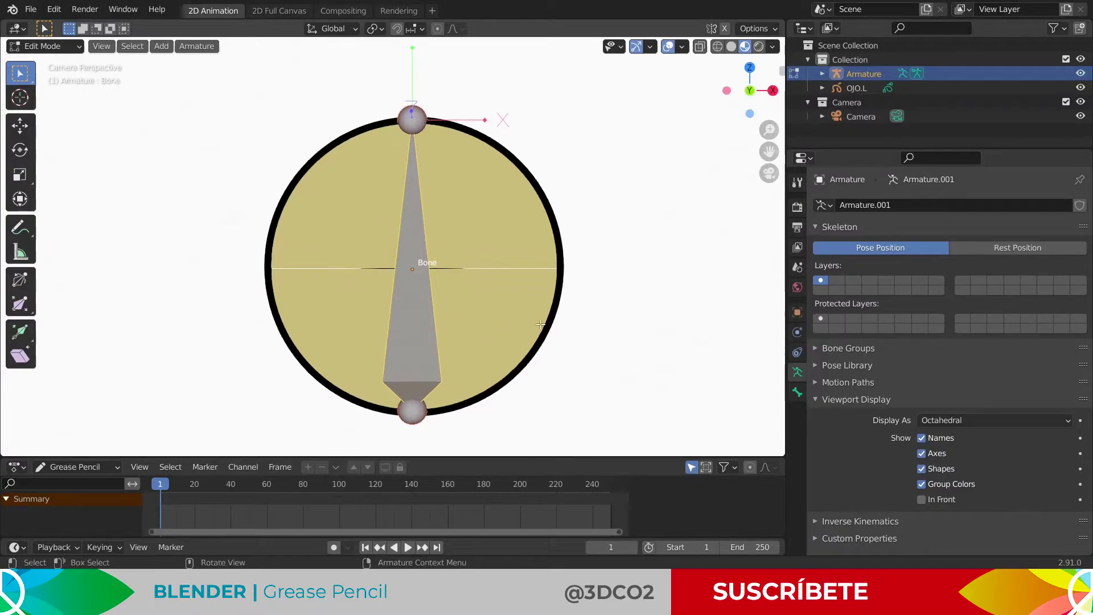
{"action": "scroll", "coordinate": [478, 344], "scroll_direction": "up", "scroll_amount": 1}
{"action": "scroll", "coordinate": [543, 290], "scroll_direction": "down", "scroll_amount": 1}
{"action": "middle_click_drag", "start_coordinate": [535, 284], "coordinate": [454, 269], "text": "shift"}
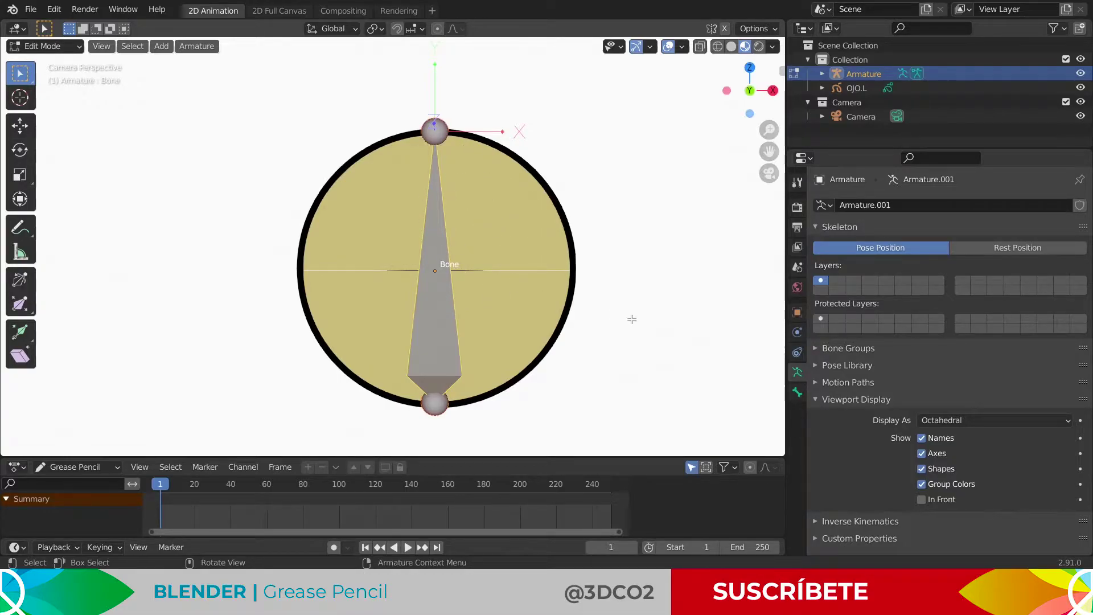
- Rename the bone to ROOT_OJO.L in Bone properties
{"action": "left_click", "coordinate": [797, 393]}
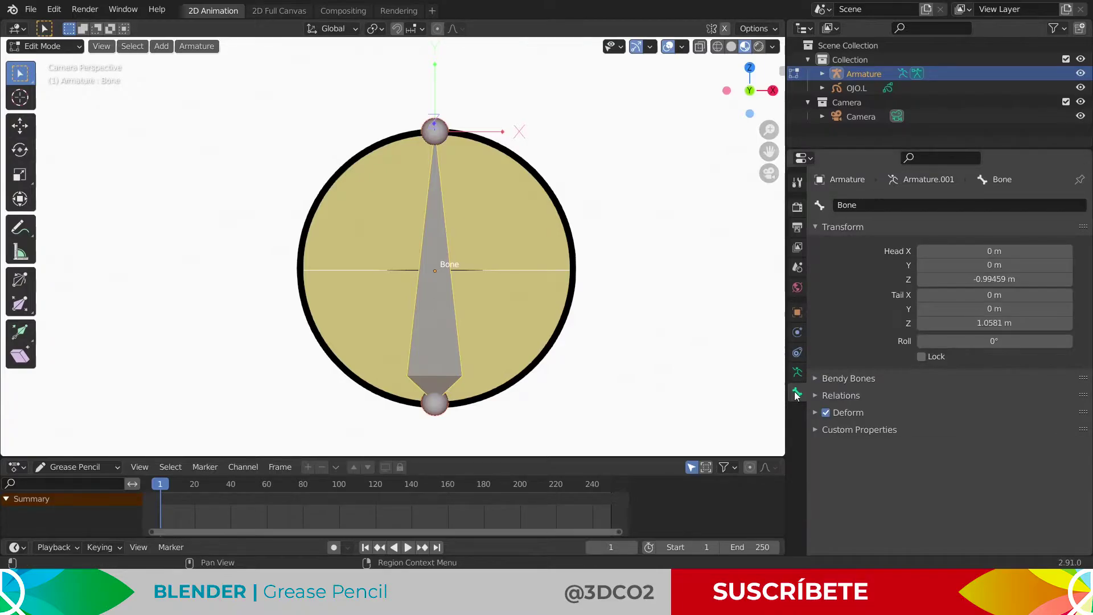
{"action": "left_click", "coordinate": [860, 207]}
{"action": "type", "text": "RO"}
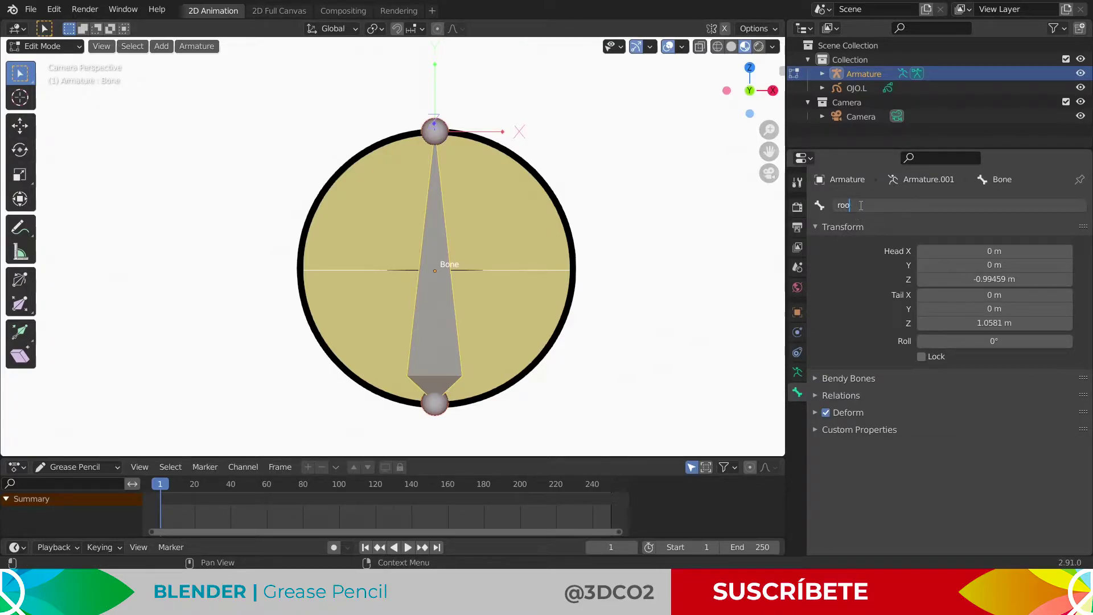
{"action": "type", "text": "OT_OJO"}
{"action": "key", "text": "BackSpace"}
{"action": "key", "text": "Return"}
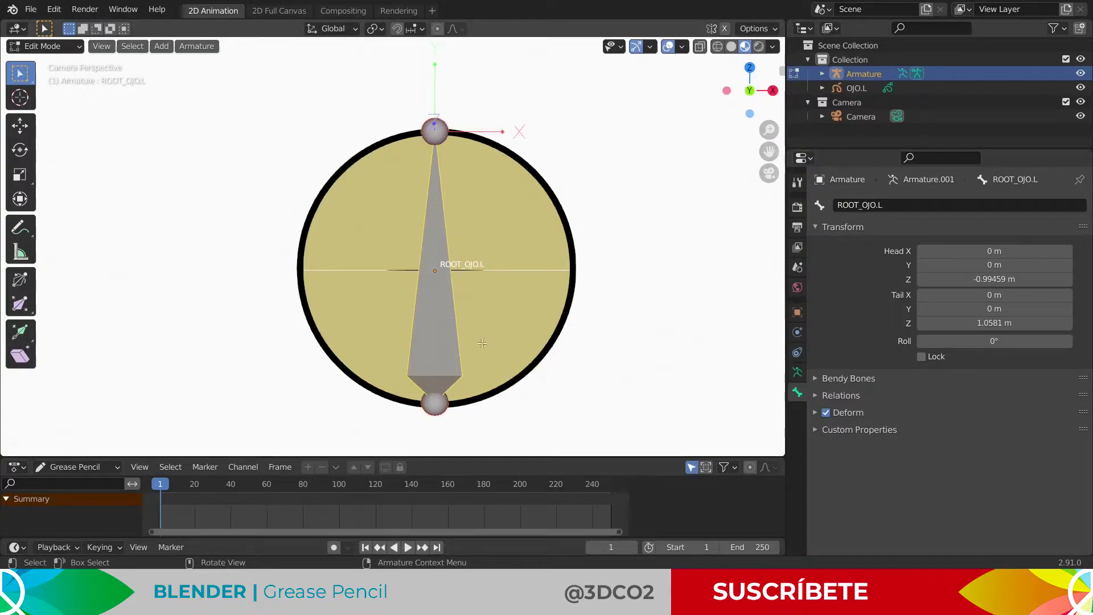
- Turn on In Front in the armature's display settings, keeping ROOT_OJO.L selected
{"action": "left_click", "coordinate": [510, 262]}
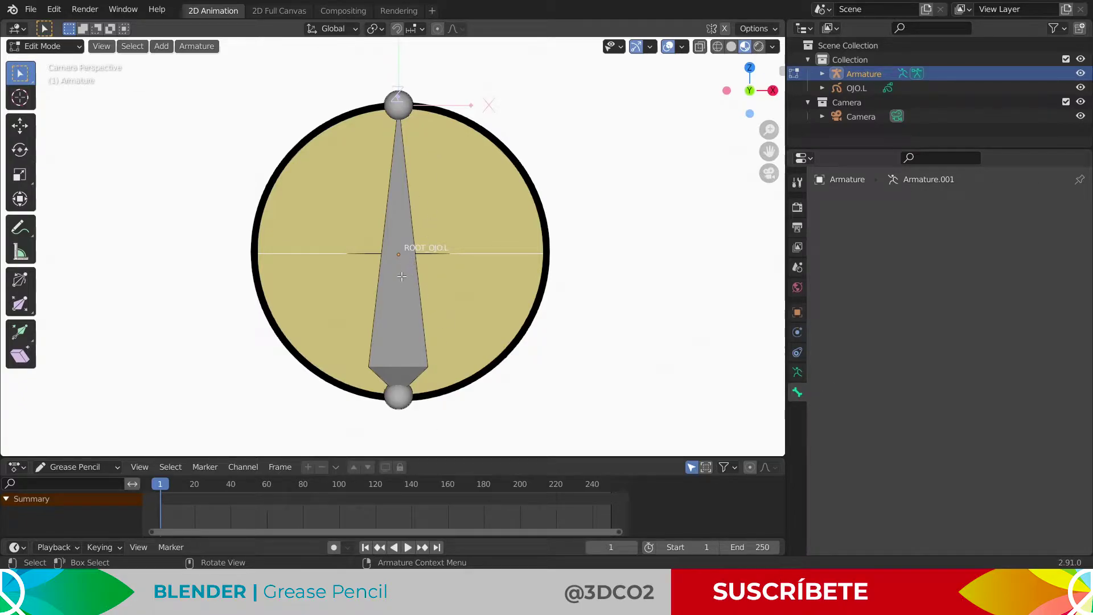
{"action": "left_click", "coordinate": [402, 277]}
{"action": "left_click", "coordinate": [797, 372]}
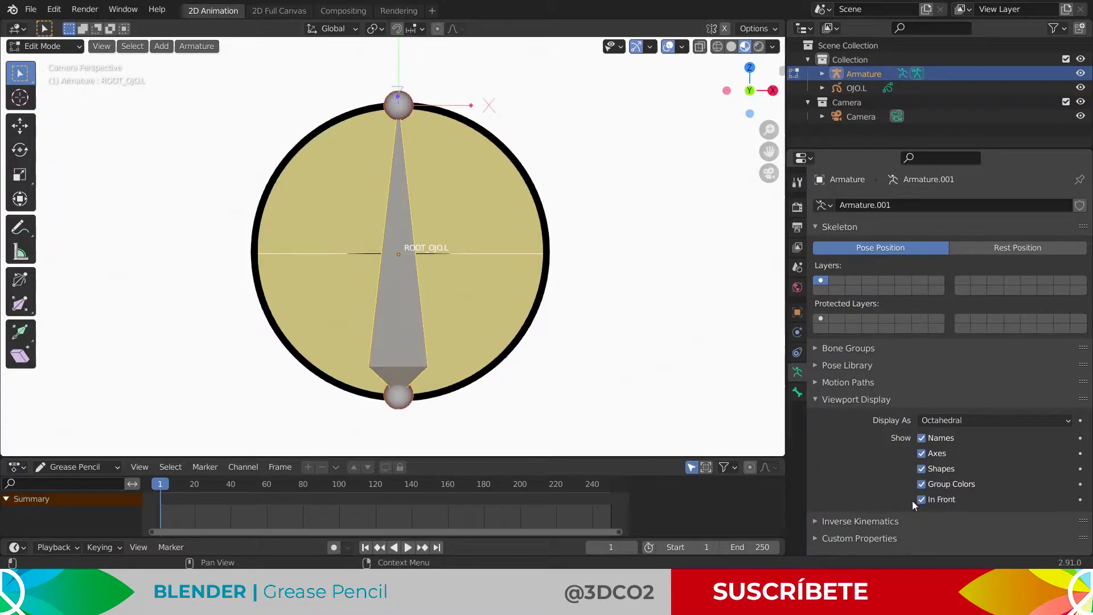
{"action": "left_click", "coordinate": [594, 216]}
{"action": "left_click", "coordinate": [410, 271]}
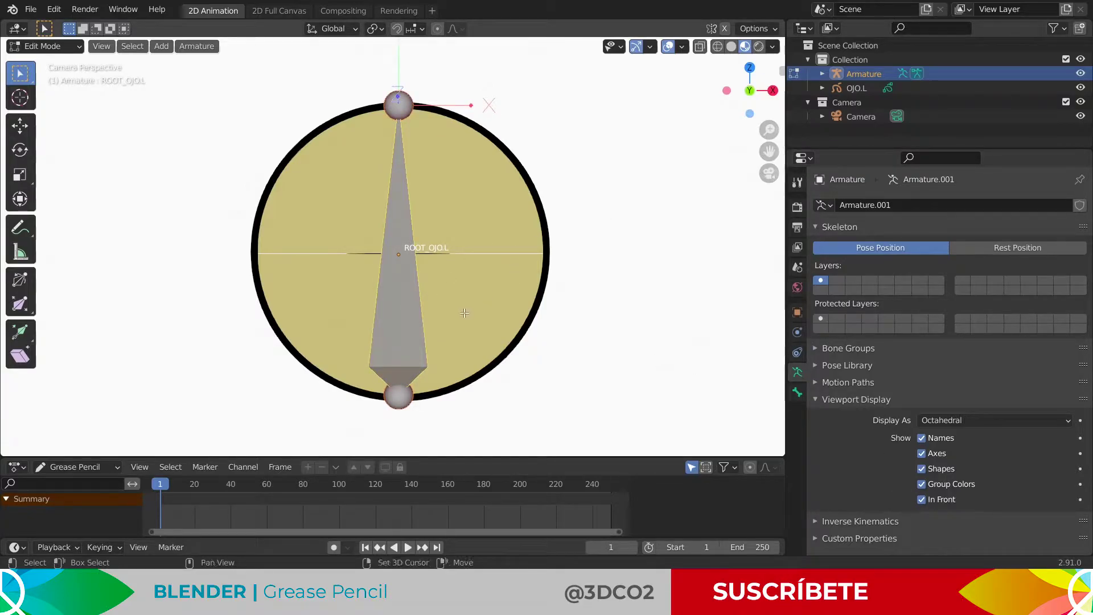
- Duplicate ROOT_OJO.L in place and scale the copy down at the eye's centre
{"action": "key", "text": "shift+d"}
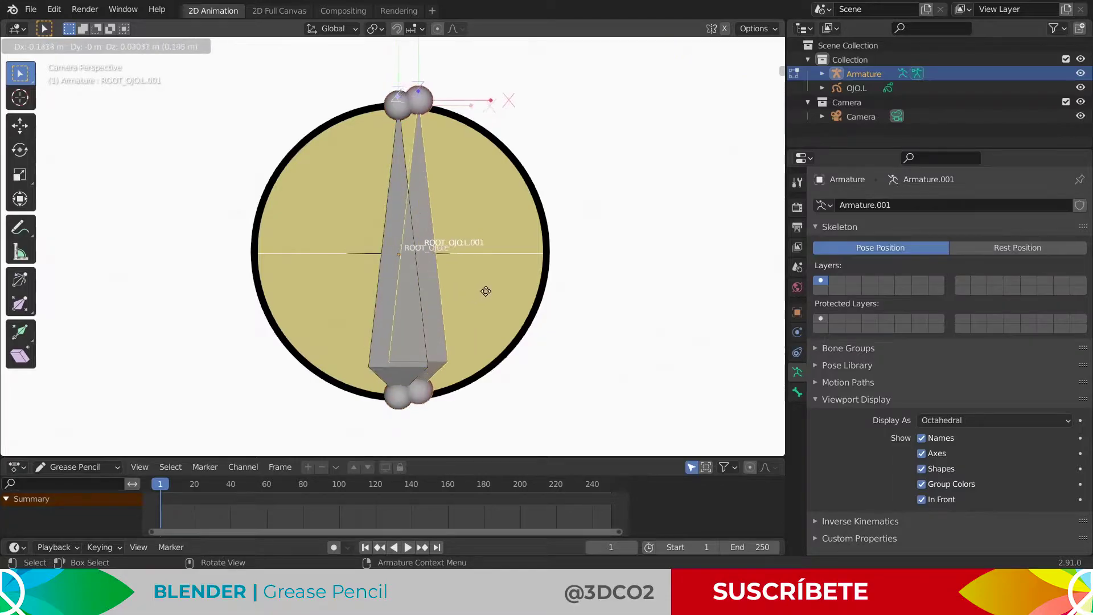
{"action": "right_click", "coordinate": [462, 296]}
{"action": "key", "text": "s"}
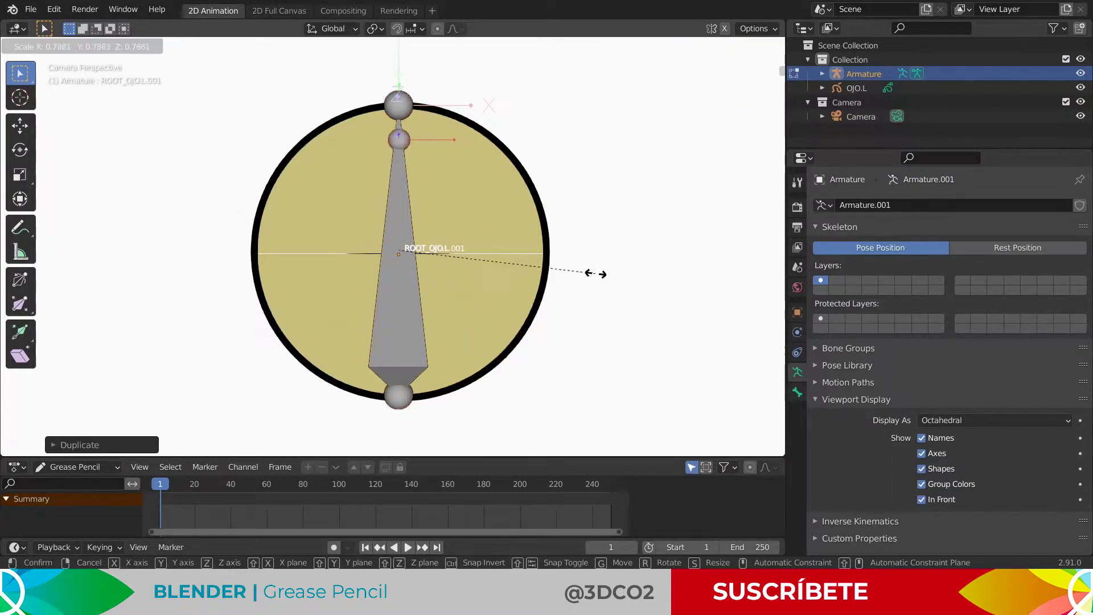
{"action": "left_click", "coordinate": [505, 276]}
- Reselect ROOT_OJO.L and briefly preview the eye and bones in wireframe shading
{"action": "left_click", "coordinate": [798, 392]}
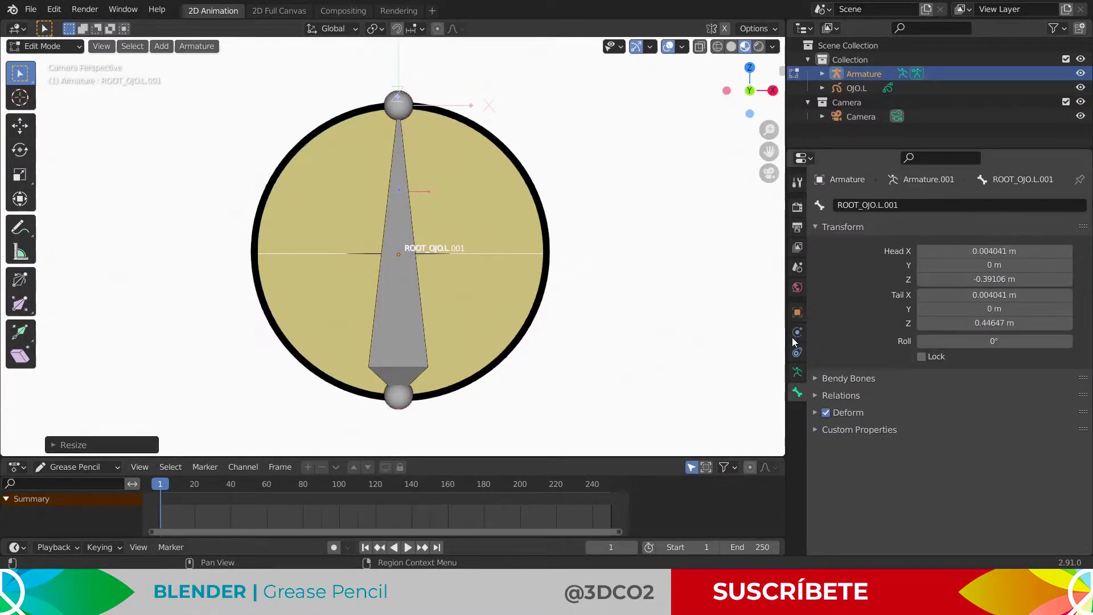
{"action": "scroll", "coordinate": [410, 239], "scroll_direction": "up", "scroll_amount": 1}
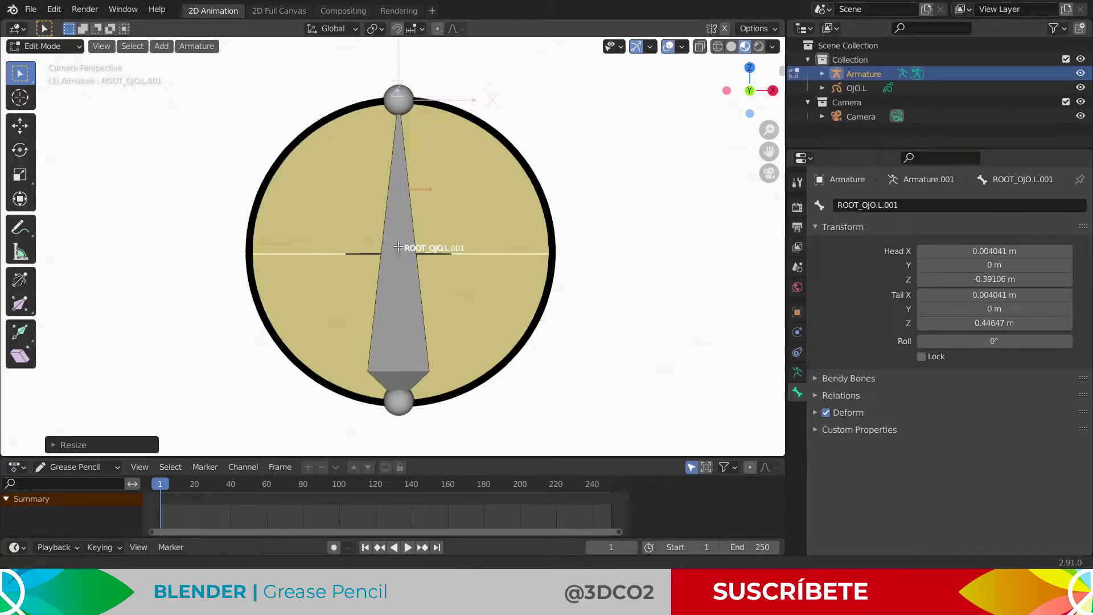
{"action": "scroll", "coordinate": [410, 245], "scroll_direction": "up", "scroll_amount": 1}
{"action": "left_click", "coordinate": [409, 254]}
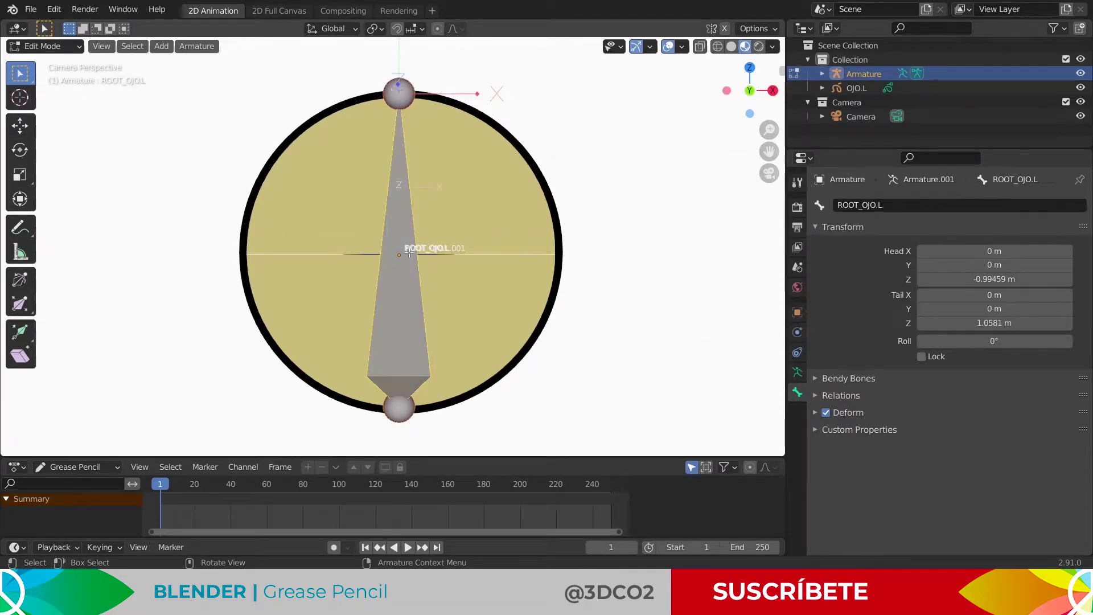
{"action": "key", "text": "shift+z"}
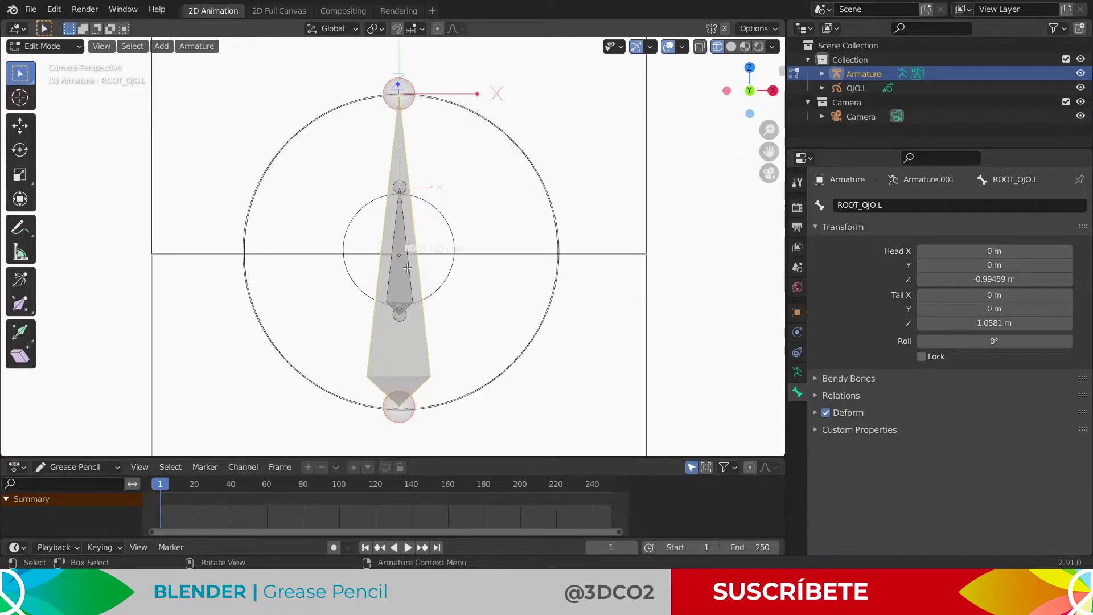
{"action": "key", "text": "z"}
{"action": "left_click", "coordinate": [355, 145]}
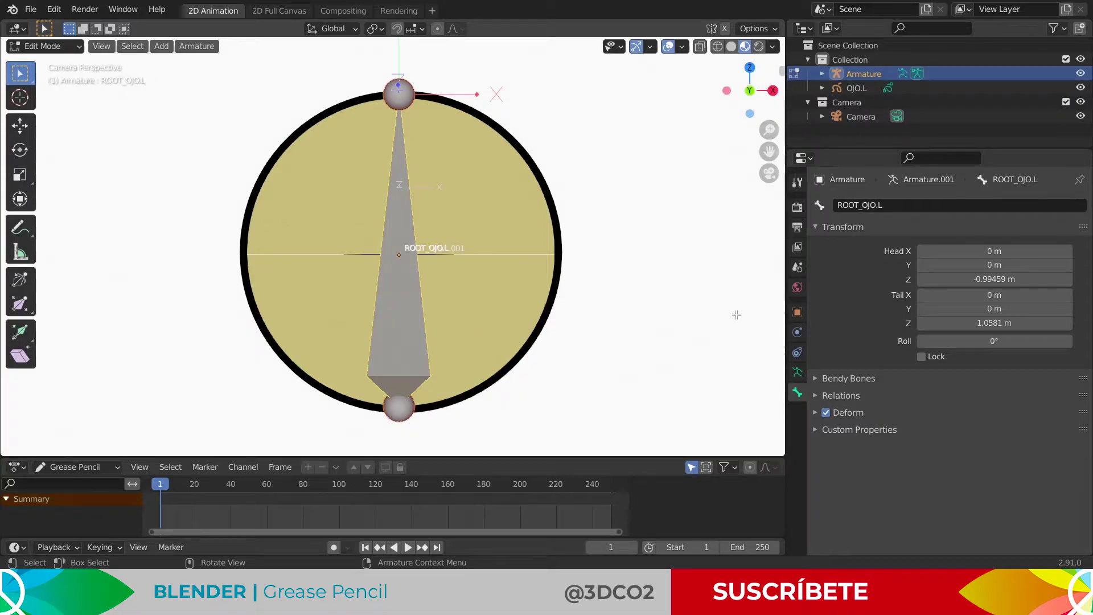
- Set the armature object's Display As to Wire and select the large bone
{"action": "left_click", "coordinate": [797, 312]}
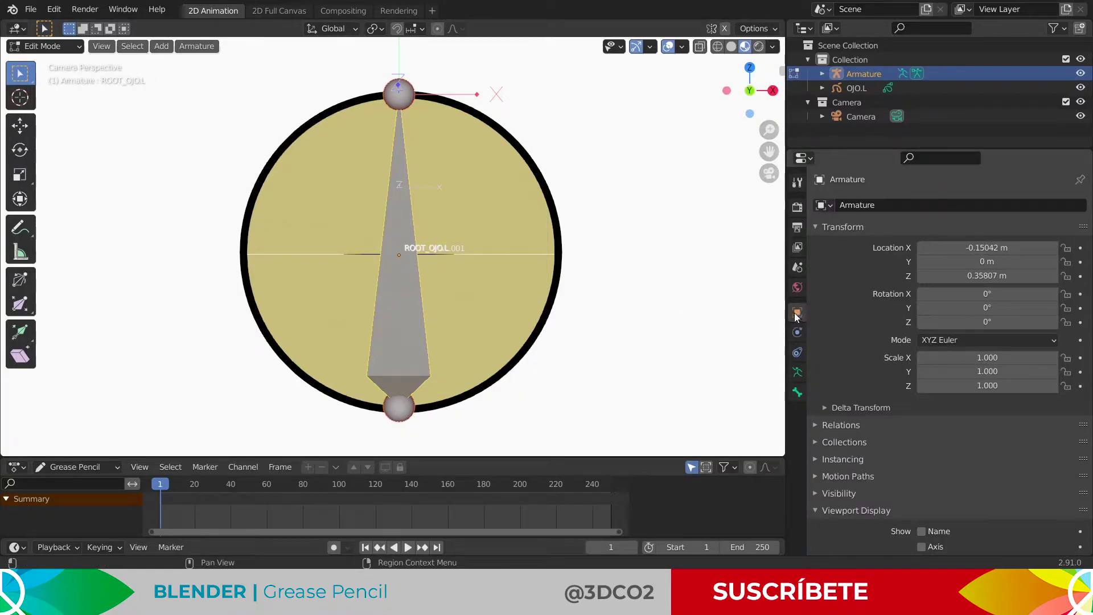
{"action": "scroll", "coordinate": [854, 501], "scroll_direction": "down", "scroll_amount": 3}
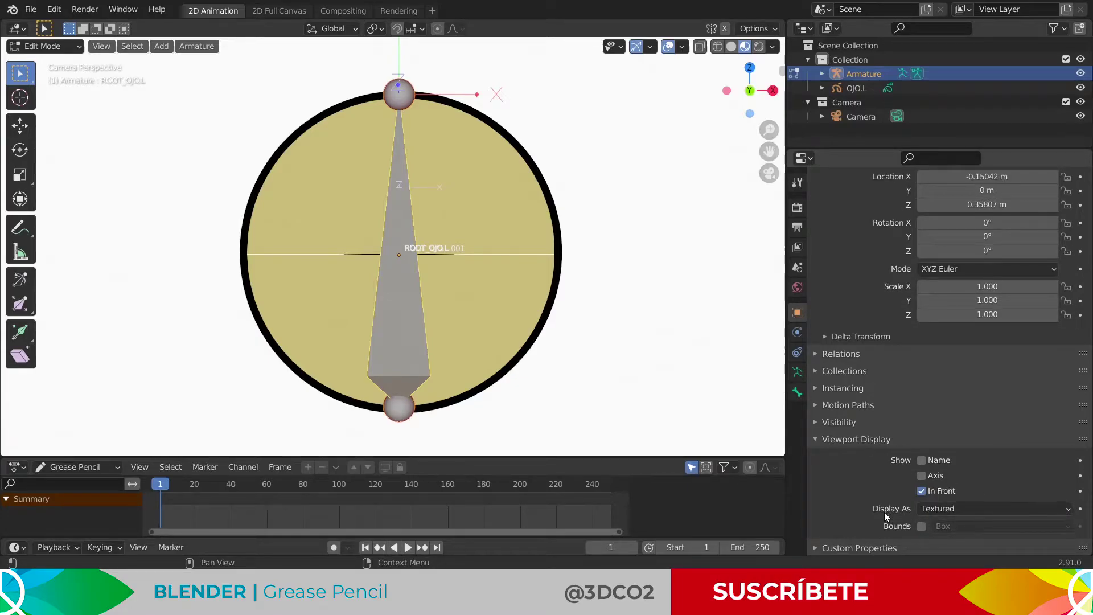
{"action": "left_click", "coordinate": [945, 509]}
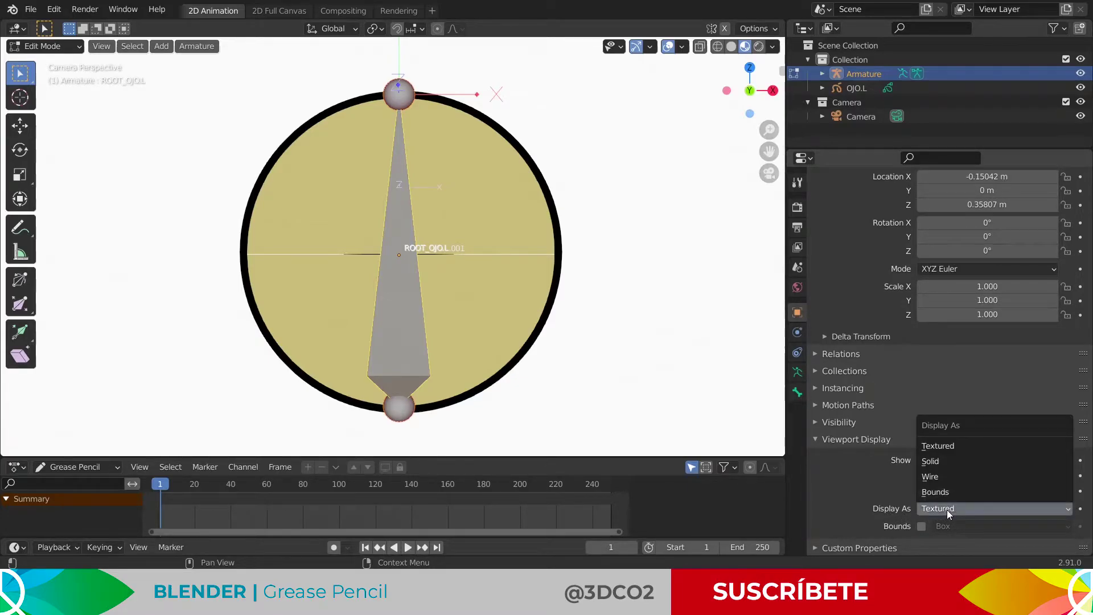
{"action": "left_click", "coordinate": [942, 476]}
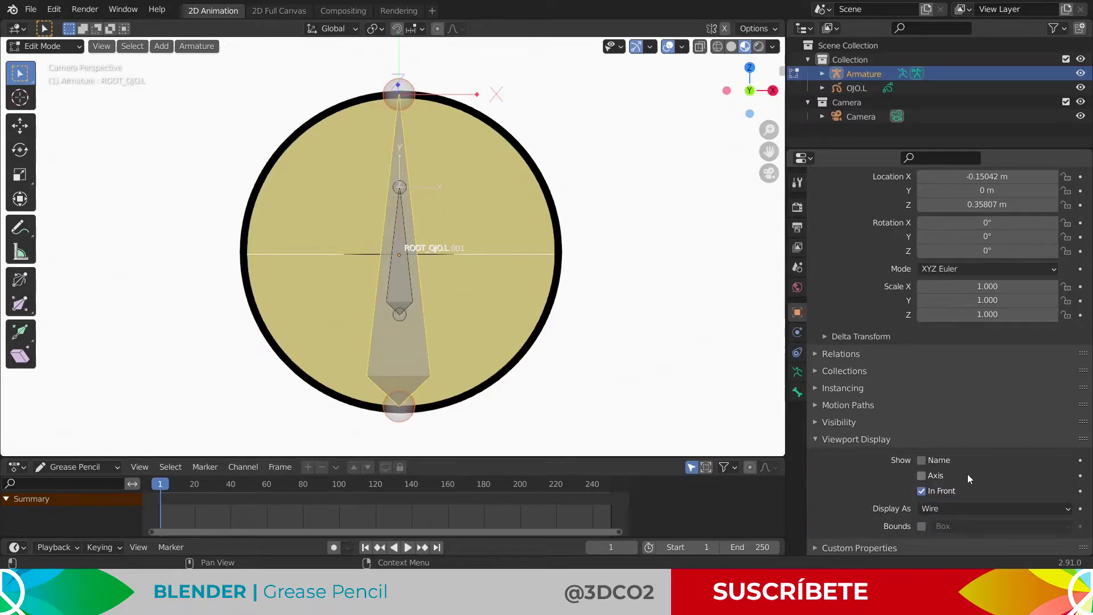
{"action": "left_click", "coordinate": [407, 280]}
- Move the inner bone ROOT_OJO.L.001 up along Z into the eye's upper half
{"action": "left_click", "coordinate": [408, 276]}
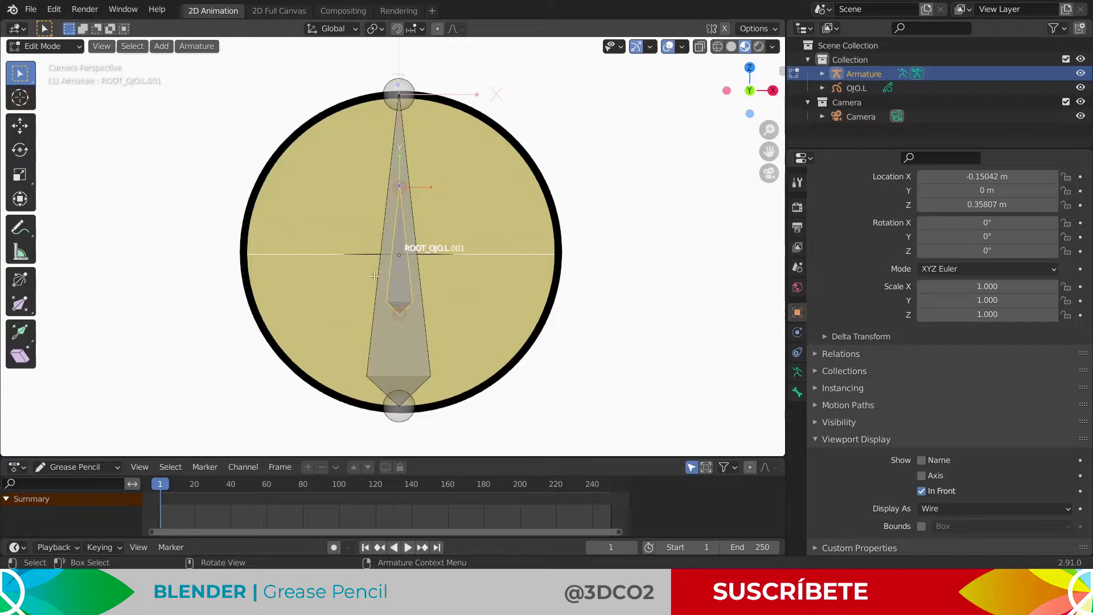
{"action": "scroll", "coordinate": [411, 251], "scroll_direction": "up", "scroll_amount": 1}
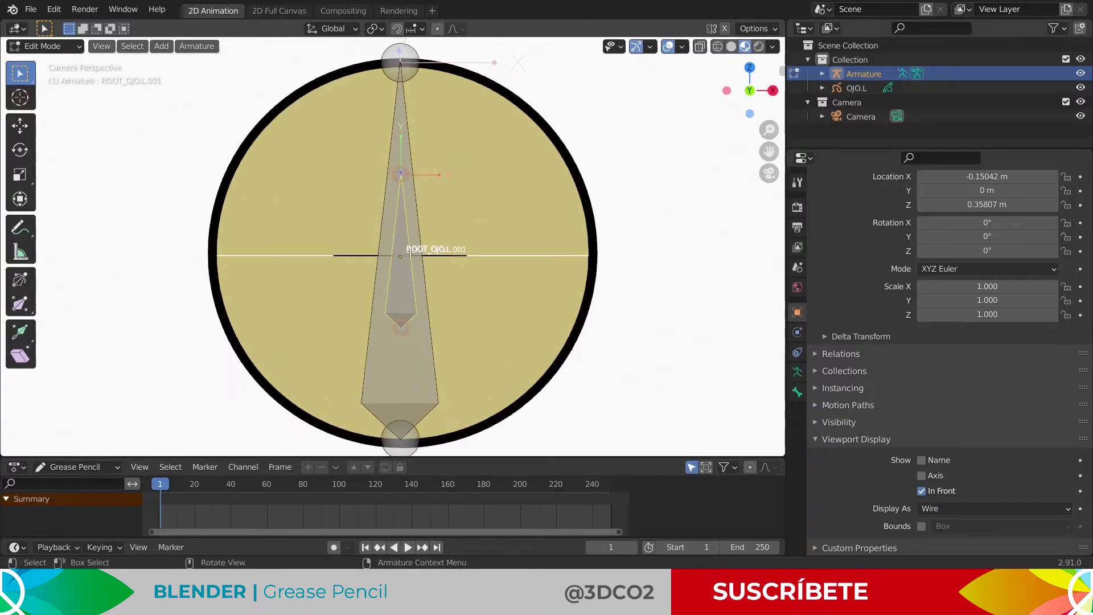
{"action": "key", "text": "g"}
{"action": "key", "text": "x"}
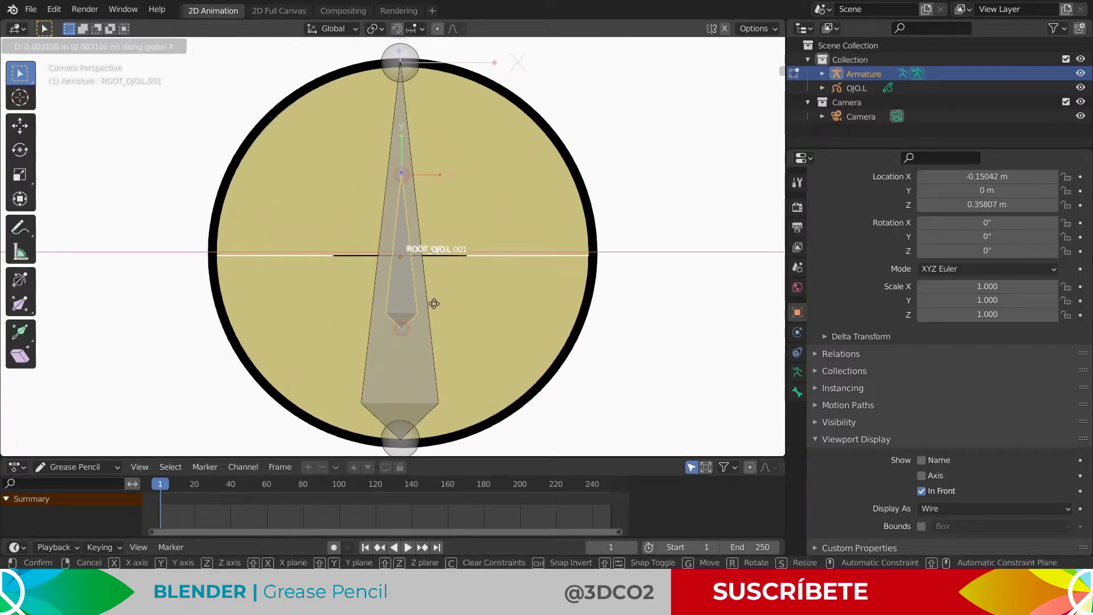
{"action": "key", "text": "z"}
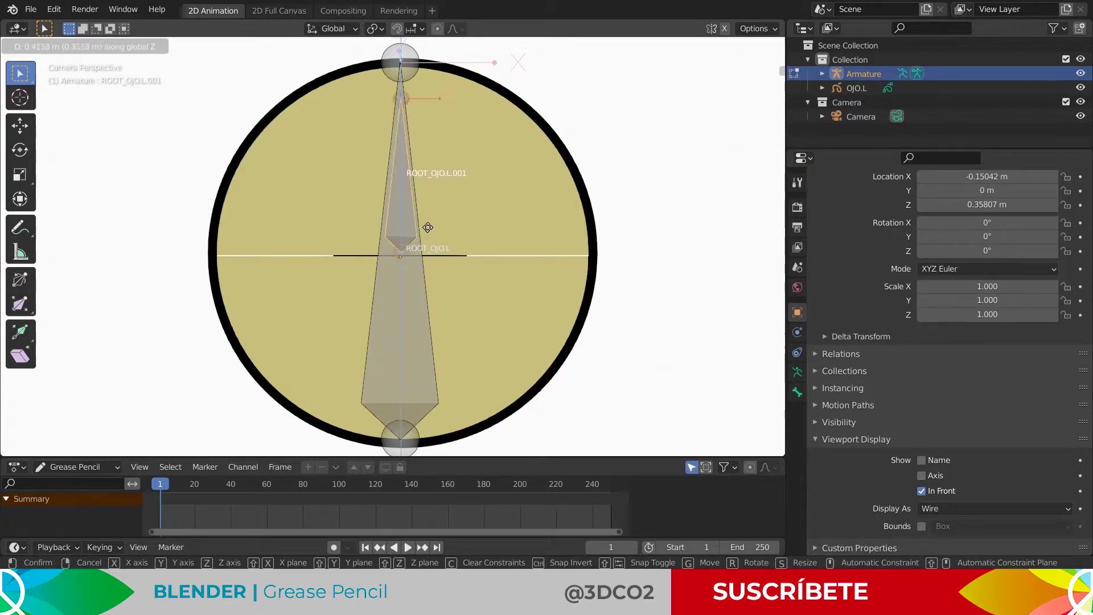
{"action": "left_click", "coordinate": [428, 222]}
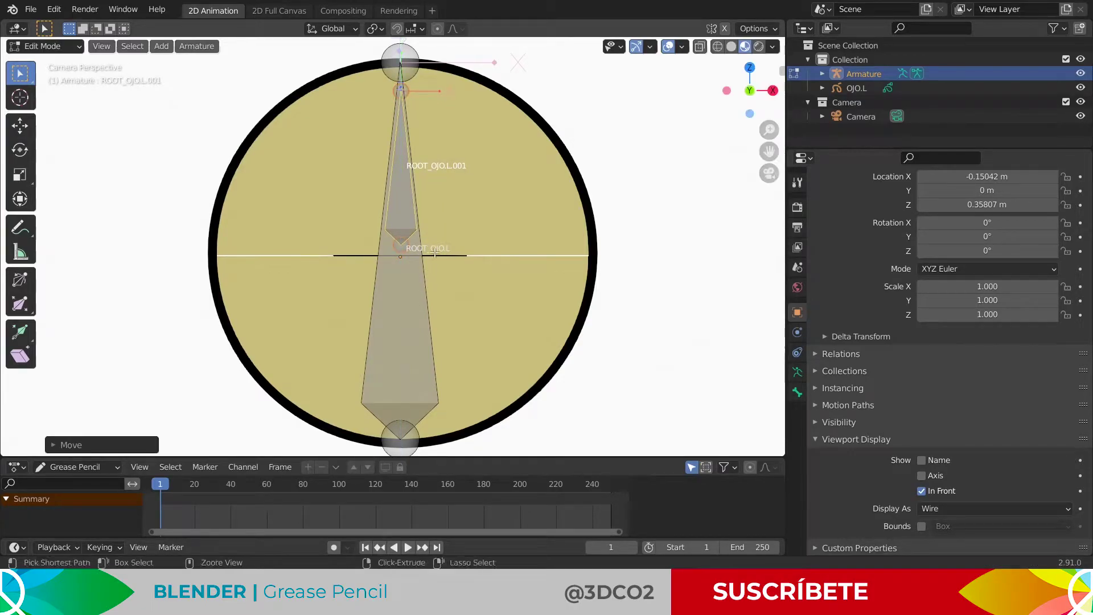
{"action": "scroll", "coordinate": [428, 243], "scroll_direction": "down", "scroll_amount": 1}
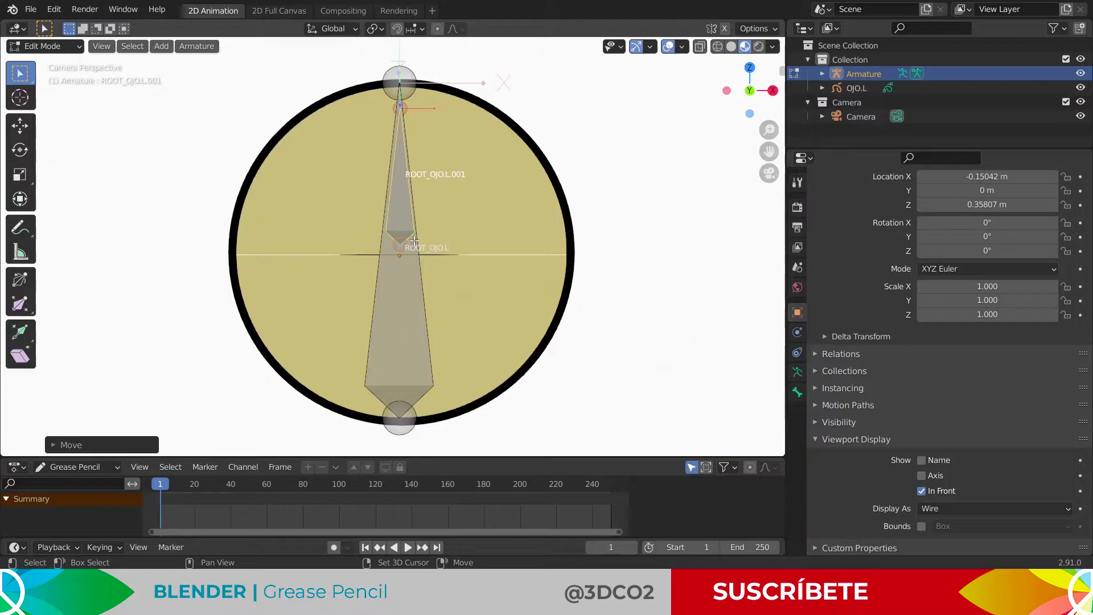
- Duplicate it downward as ROOT_OJO.L.002 in the lower half and show the N sidebar
{"action": "key", "text": "shift+d"}
{"action": "key", "text": "z"}
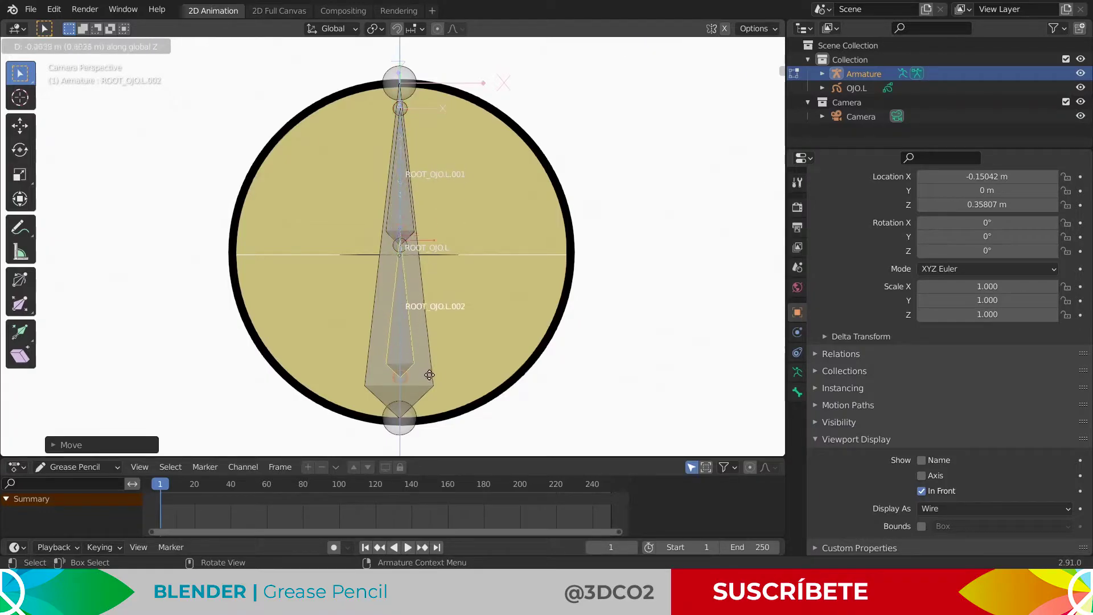
{"action": "left_click", "coordinate": [430, 402]}
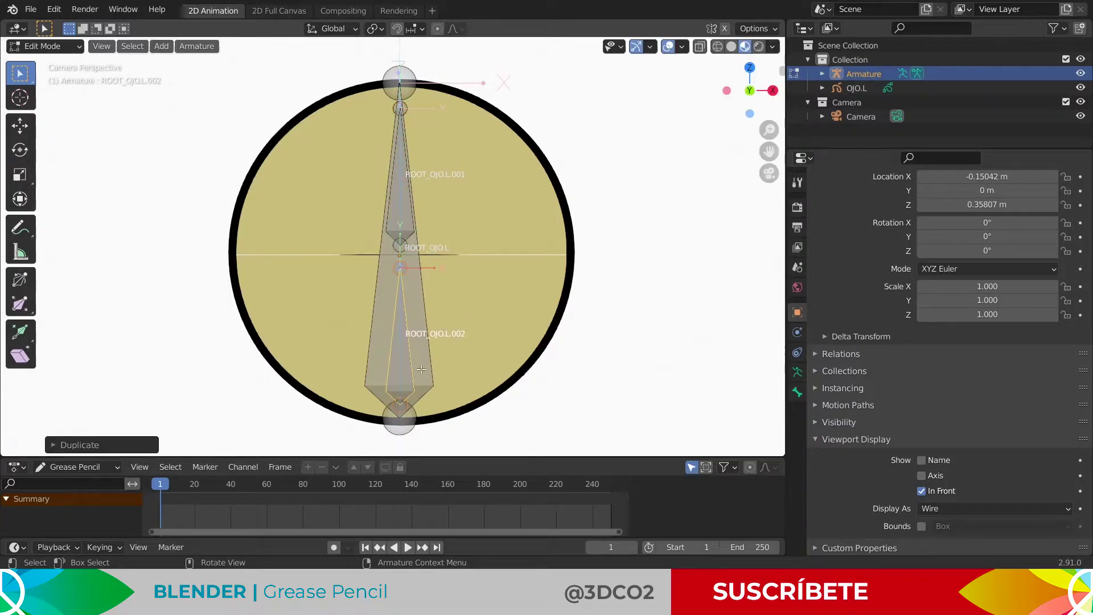
{"action": "scroll", "coordinate": [482, 308], "scroll_direction": "up", "scroll_amount": 1}
{"action": "scroll", "coordinate": [481, 308], "scroll_direction": "down", "scroll_amount": 2}
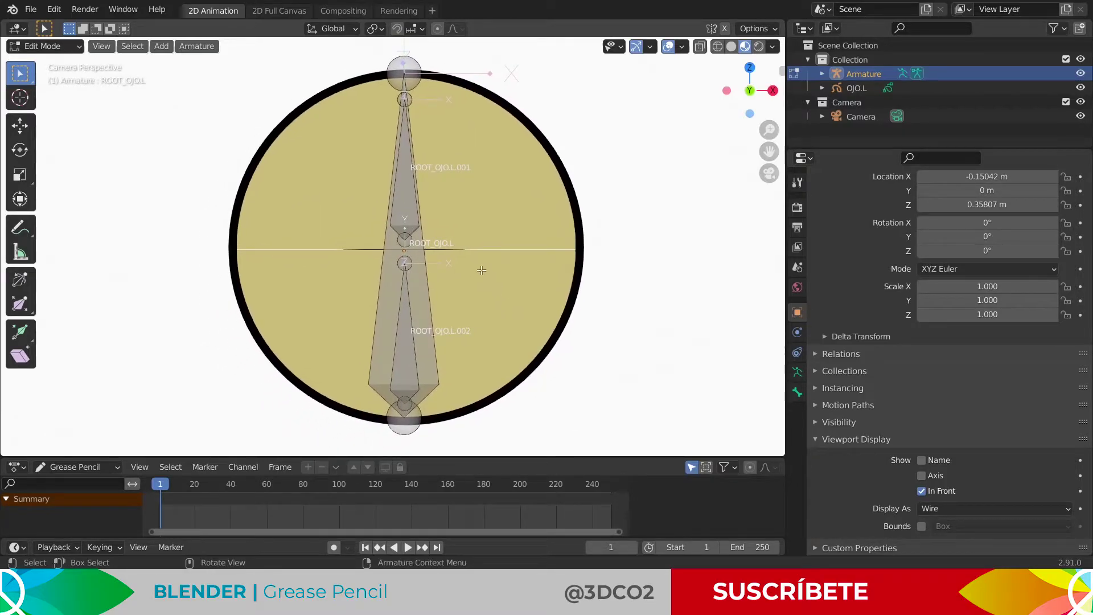
{"action": "middle_click_drag", "start_coordinate": [481, 270], "coordinate": [488, 274], "text": "shift"}
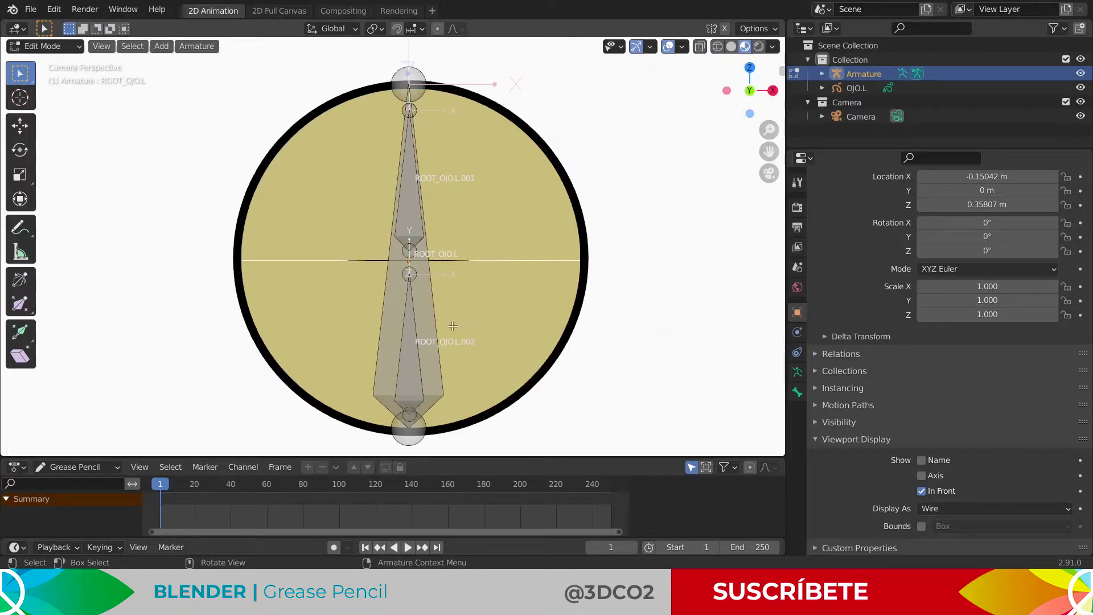
{"action": "key", "text": "n"}
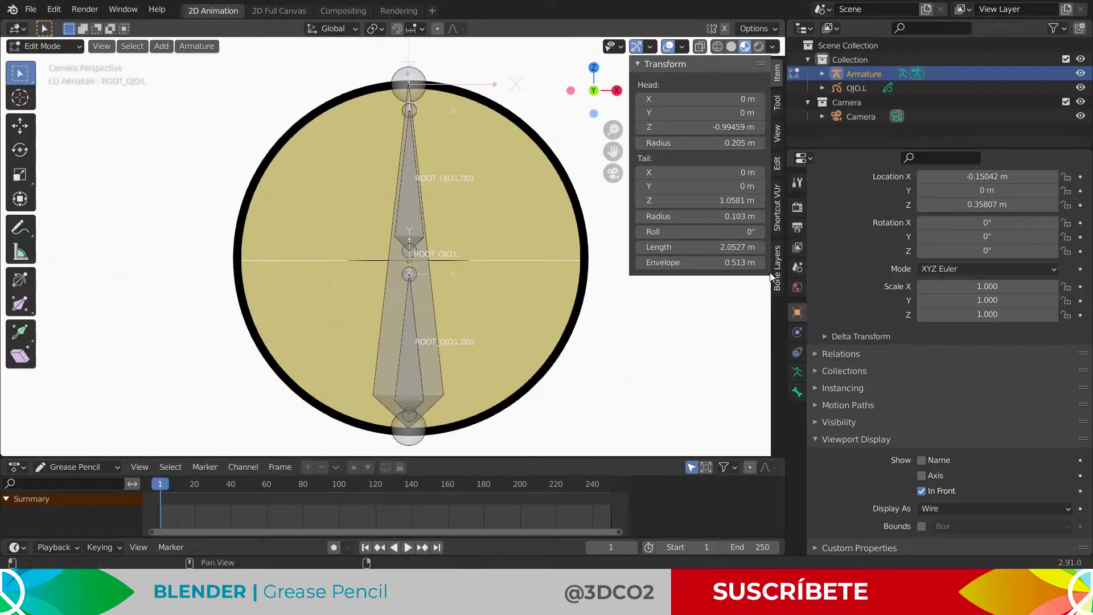
- Open the Bone Layers tab in the N sidebar and adjust the side panel width
{"action": "left_click", "coordinate": [777, 271]}
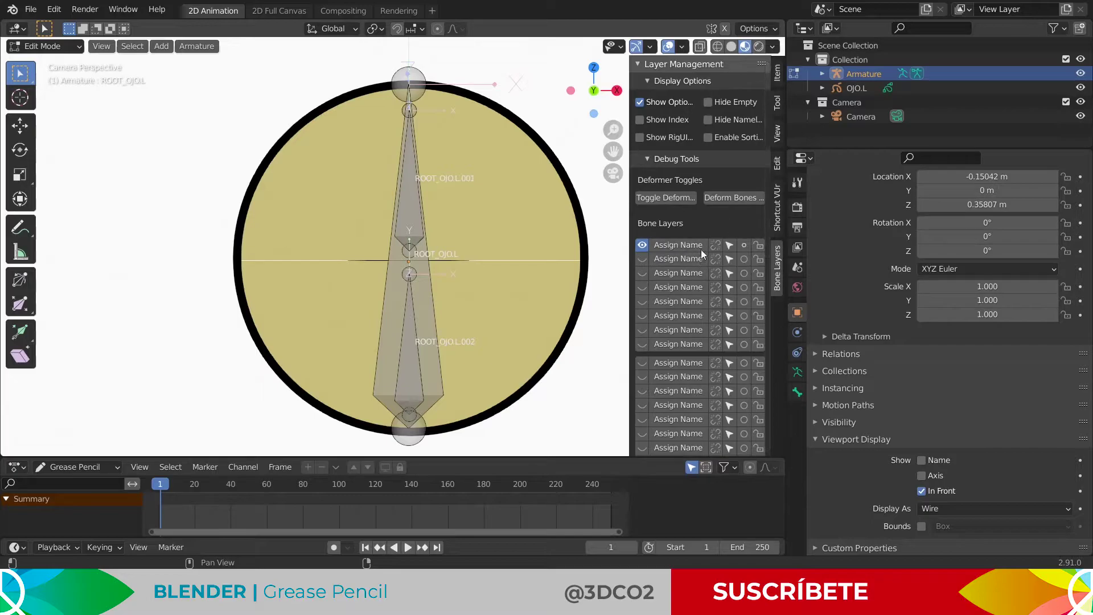
{"action": "scroll", "coordinate": [689, 262], "scroll_direction": "down", "scroll_amount": 3}
{"action": "scroll", "coordinate": [682, 177], "scroll_direction": "down", "scroll_amount": 3}
{"action": "scroll", "coordinate": [682, 177], "scroll_direction": "up", "scroll_amount": 5}
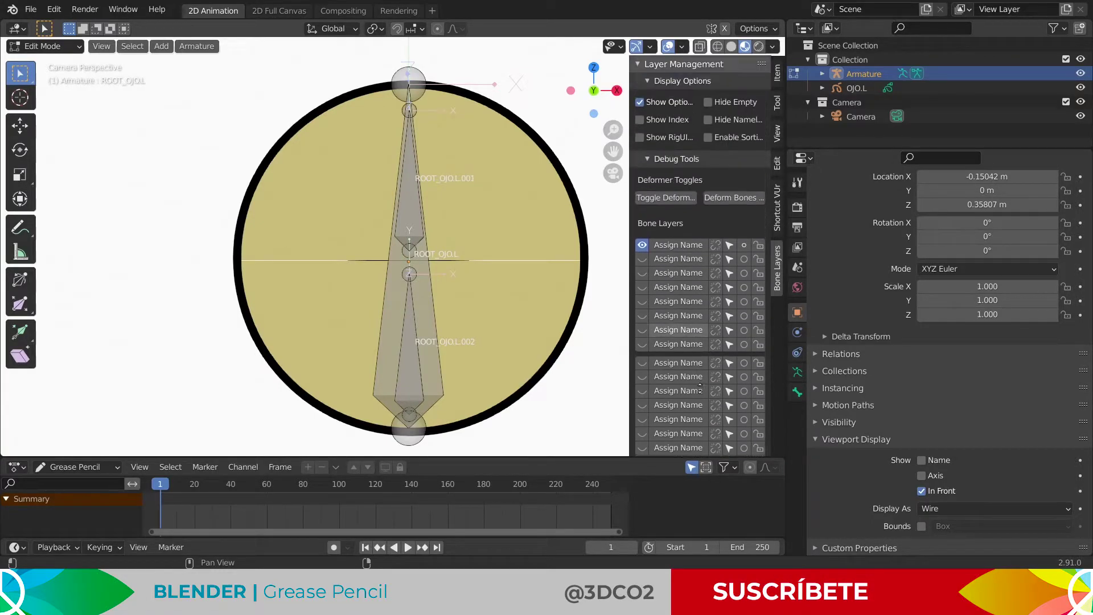
{"action": "scroll", "coordinate": [681, 177], "scroll_direction": "down", "scroll_amount": 1}
{"action": "left_click_drag", "start_coordinate": [630, 221], "coordinate": [587, 221]}
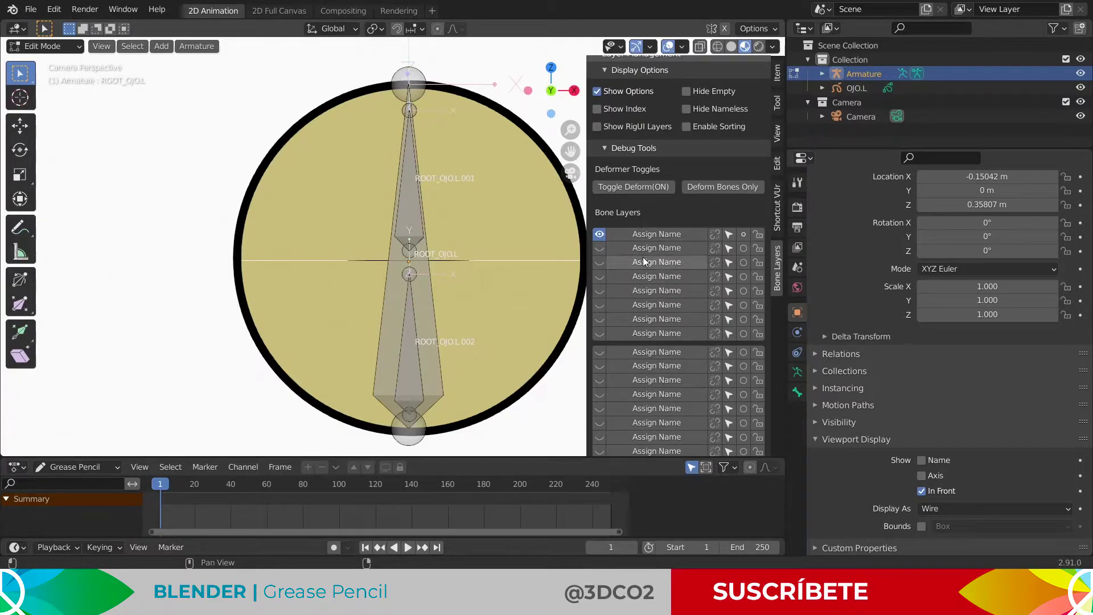
{"action": "left_click_drag", "start_coordinate": [586, 269], "coordinate": [763, 267]}
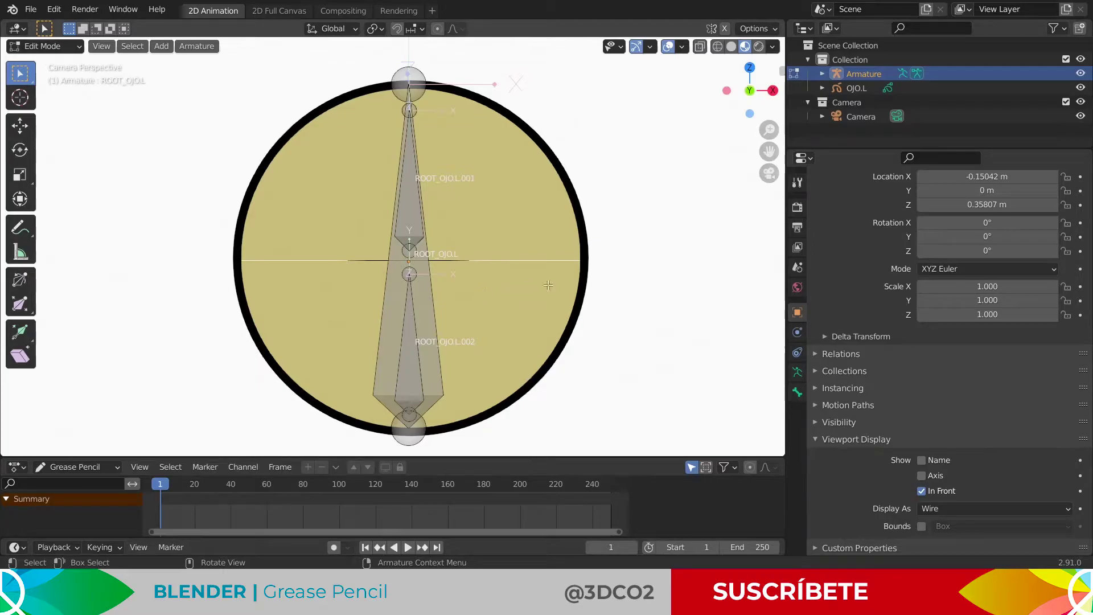
{"action": "key", "text": "n"}
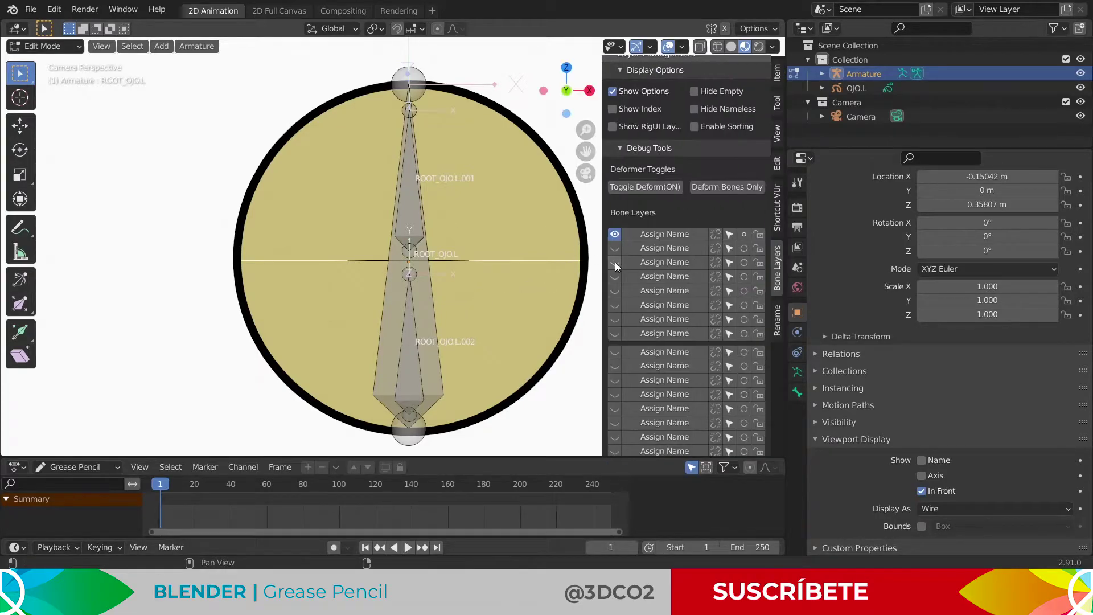
- Move the large root bone ROOT_OJO.L to bone layer 2, hiding it
{"action": "left_click", "coordinate": [778, 319]}
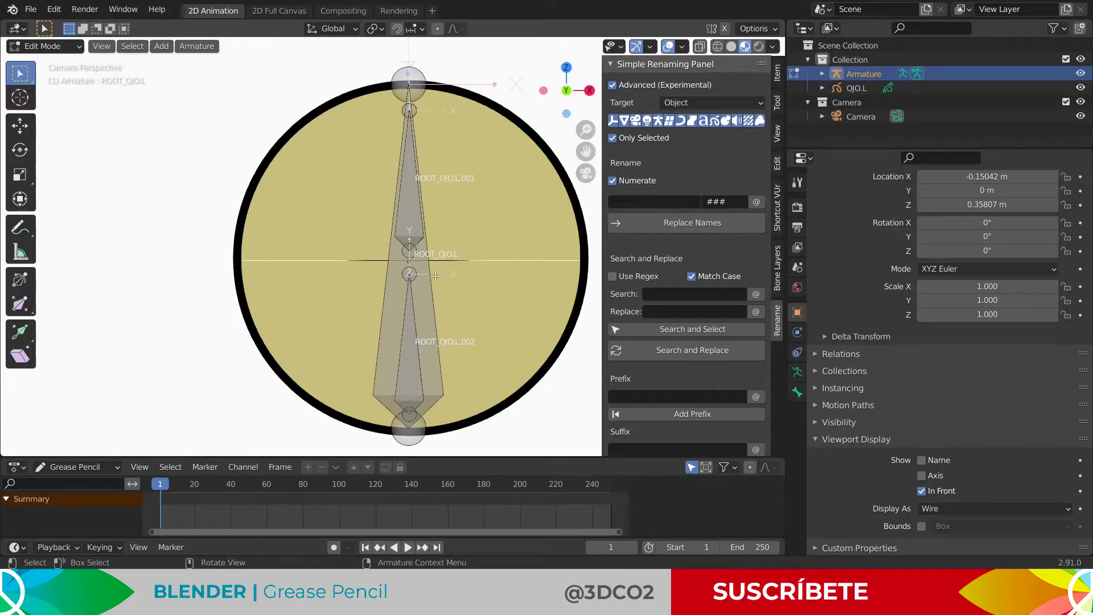
{"action": "key", "text": "n"}
{"action": "key", "text": "a"}
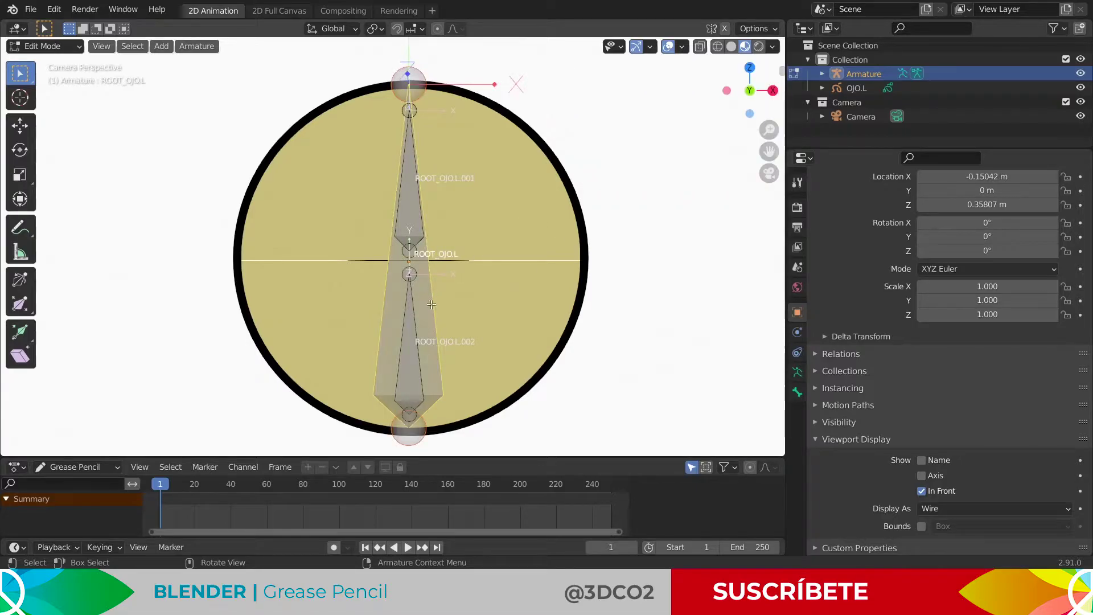
{"action": "key", "text": "n"}
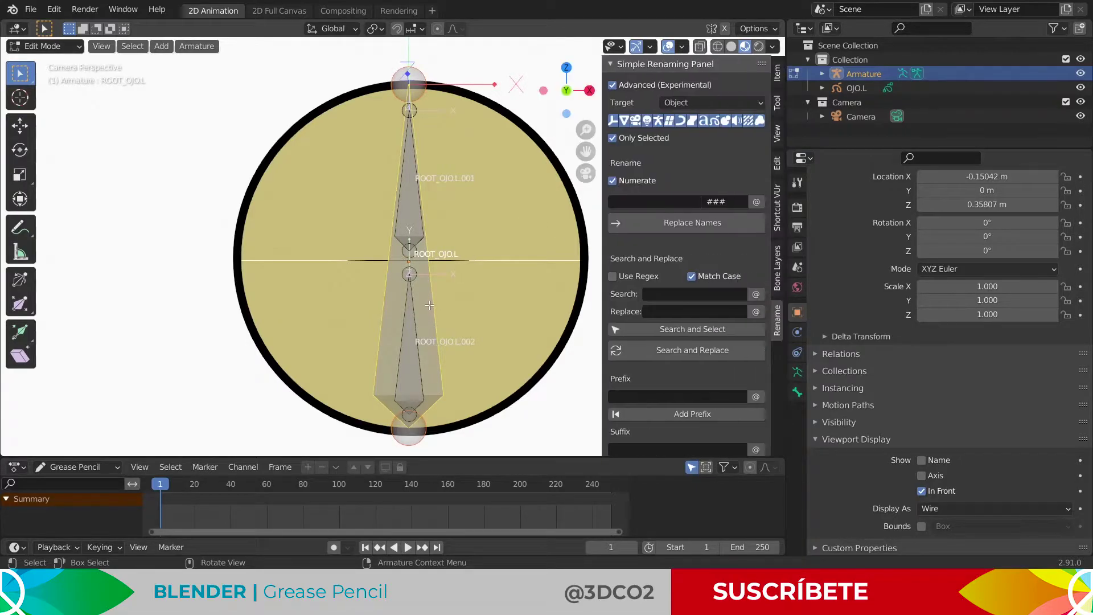
{"action": "left_click", "coordinate": [778, 279]}
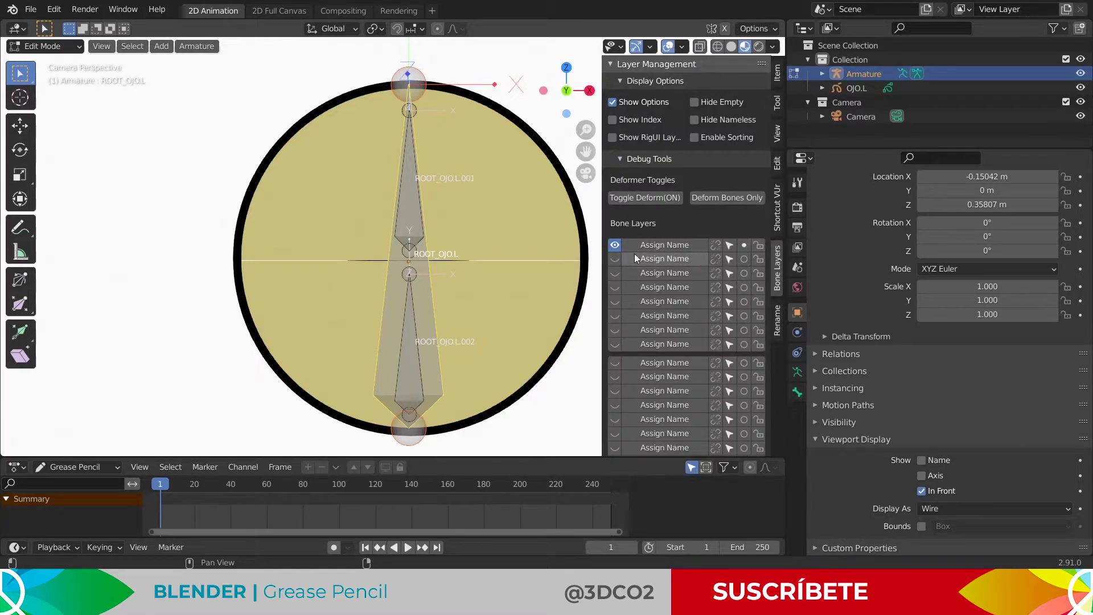
{"action": "left_click", "coordinate": [744, 259]}
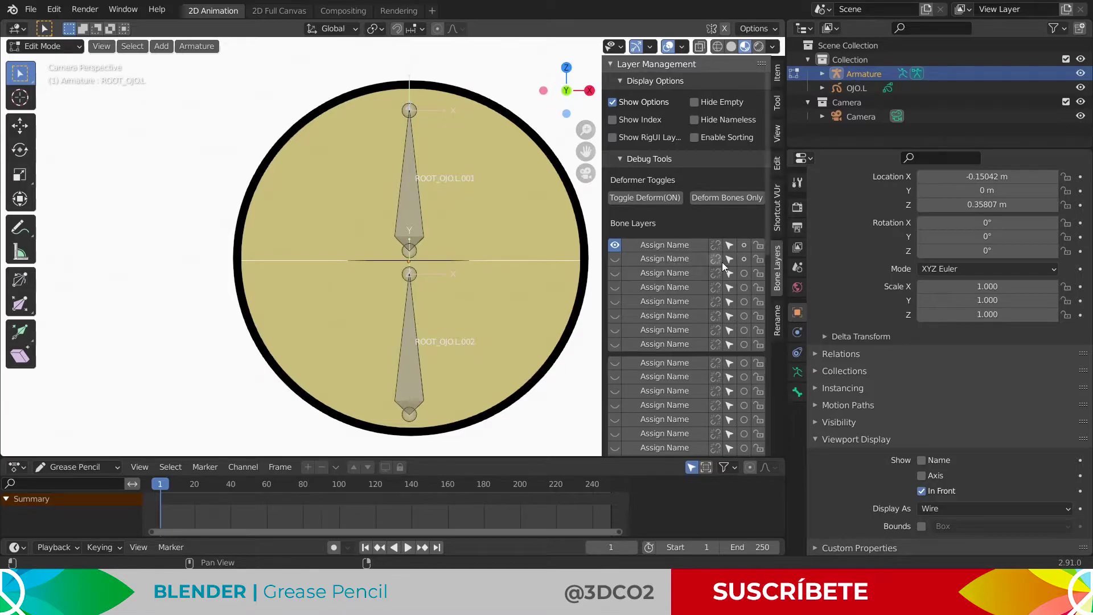
- Name the second bone layer ROOT and keep it hidden
{"action": "left_click", "coordinate": [685, 258]}
{"action": "type", "text": "ra"}
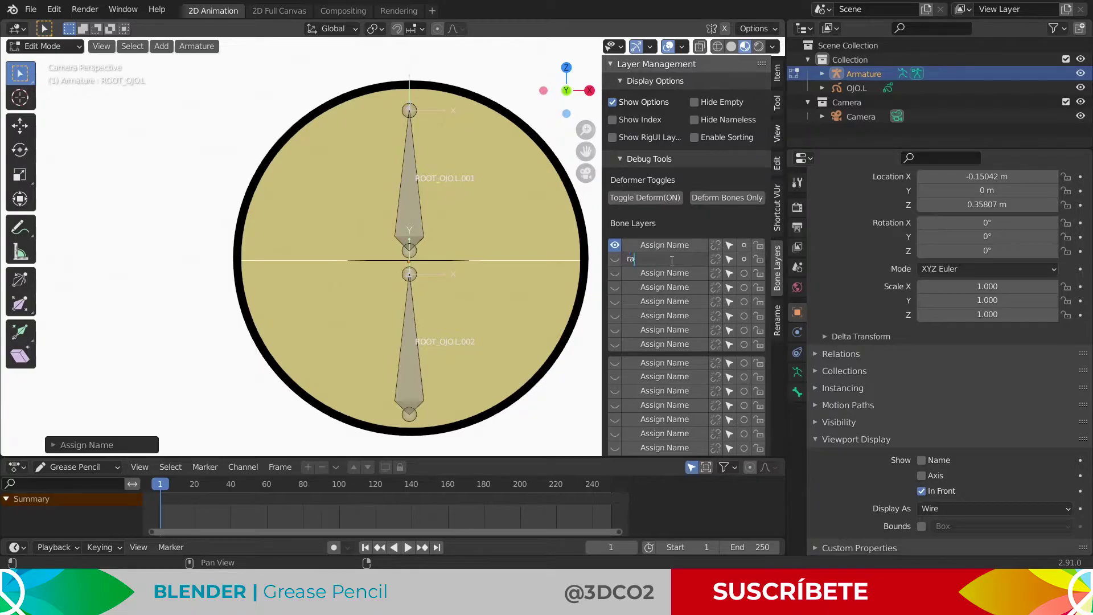
{"action": "type", "text": "ROOT"}
{"action": "key", "text": "Return"}
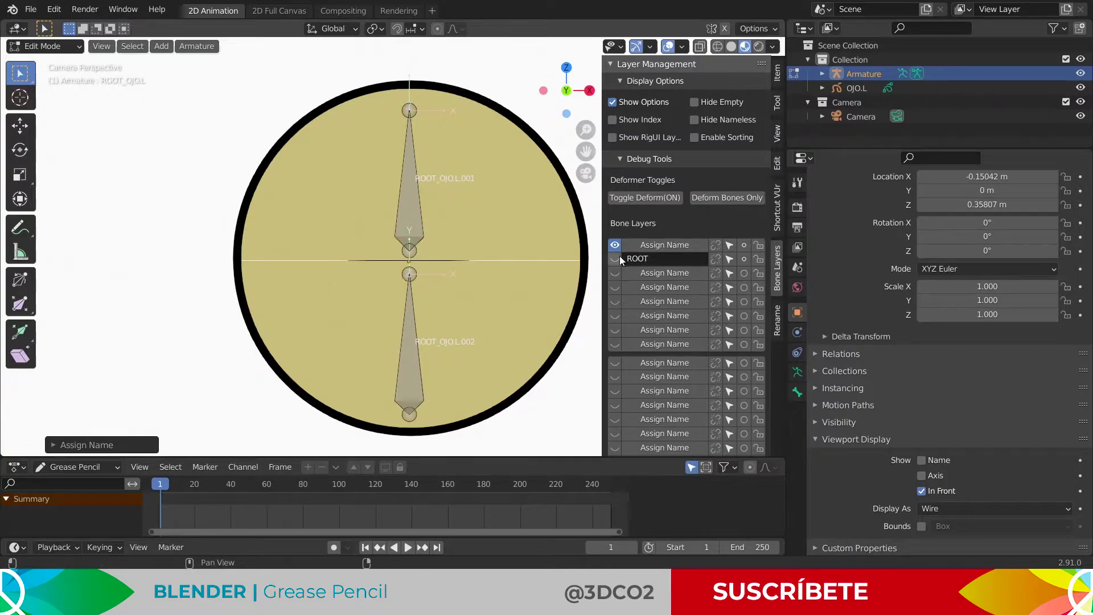
{"action": "left_click", "coordinate": [615, 259]}
{"action": "left_click", "coordinate": [618, 261]}
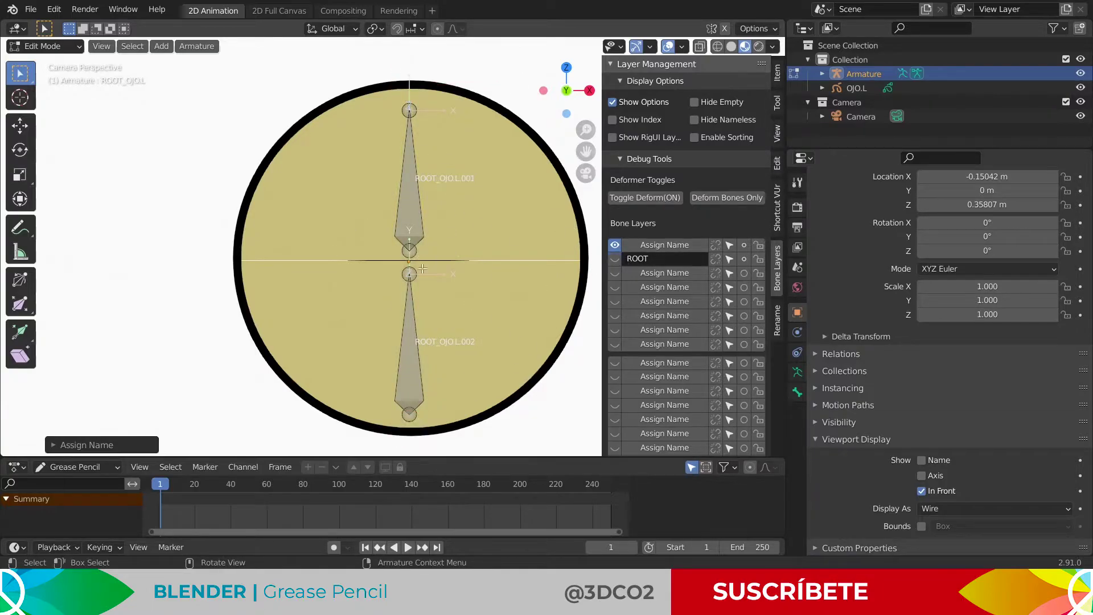
- Rename the upper eye bone ROOT_OJO.L.001 to Parpado_SUP.L
{"action": "left_click", "coordinate": [419, 209]}
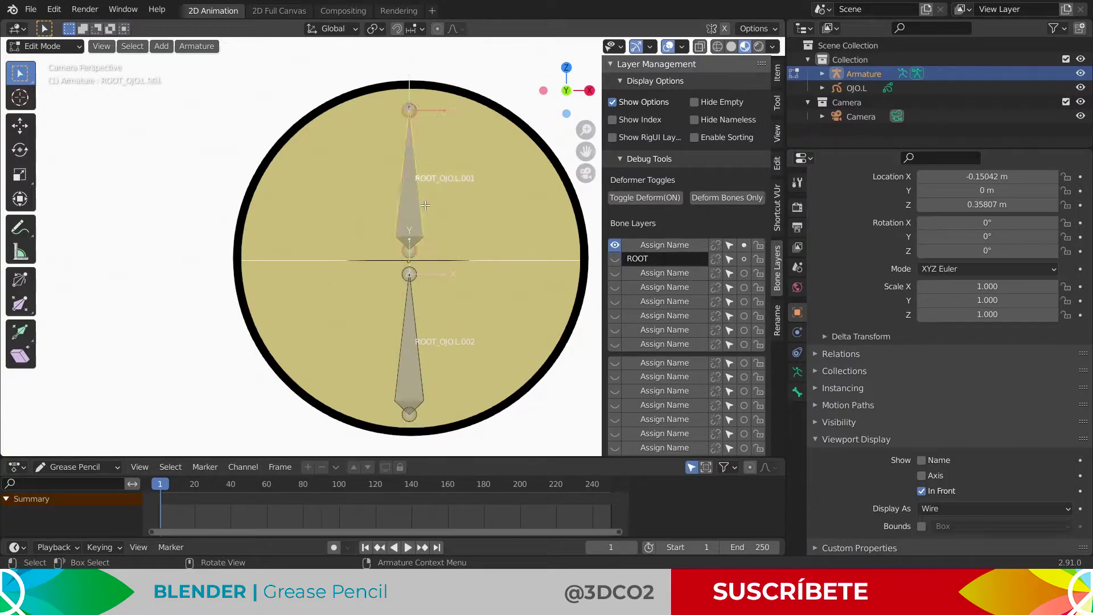
{"action": "left_click", "coordinate": [797, 391]}
{"action": "left_click", "coordinate": [910, 206]}
{"action": "type", "text": "Pa"}
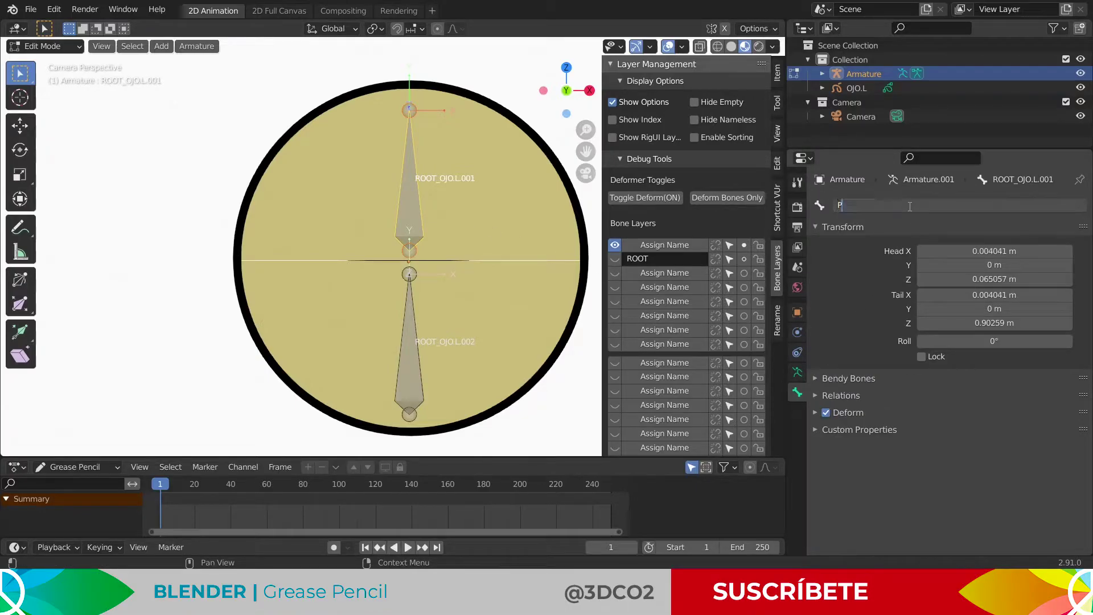
{"action": "type", "text": "rpado_"}
{"action": "type", "text": "SUPO"}
{"action": "key", "text": "Return"}
- Rename the lower eye bone to Parpado_Inferior.L, then reselect the upper eyelid bone
{"action": "left_click", "coordinate": [403, 364]}
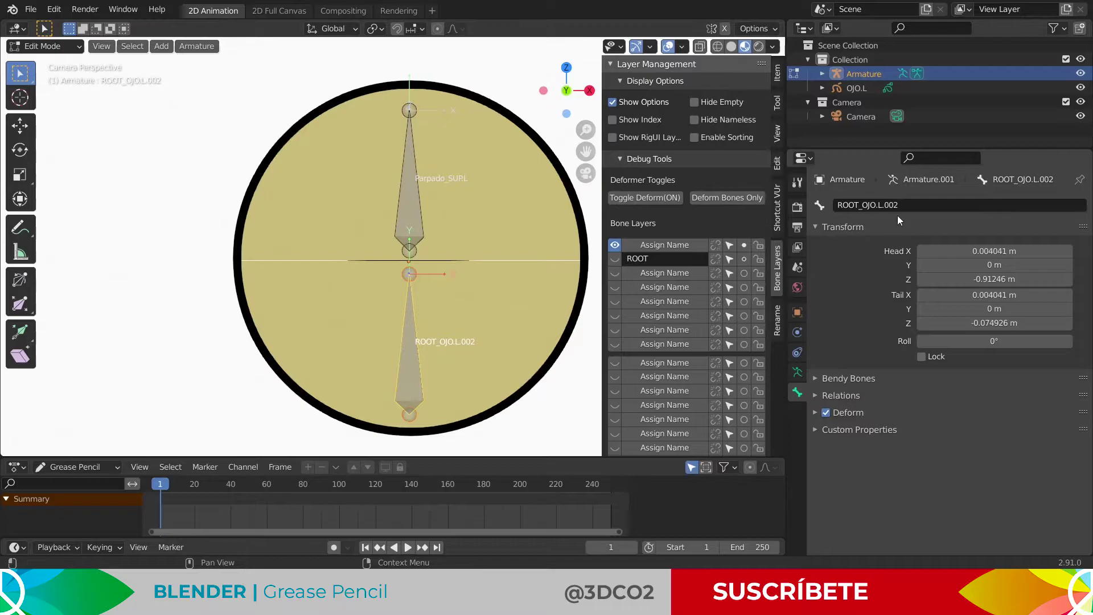
{"action": "left_click", "coordinate": [911, 206]}
{"action": "type", "text": "Pa"}
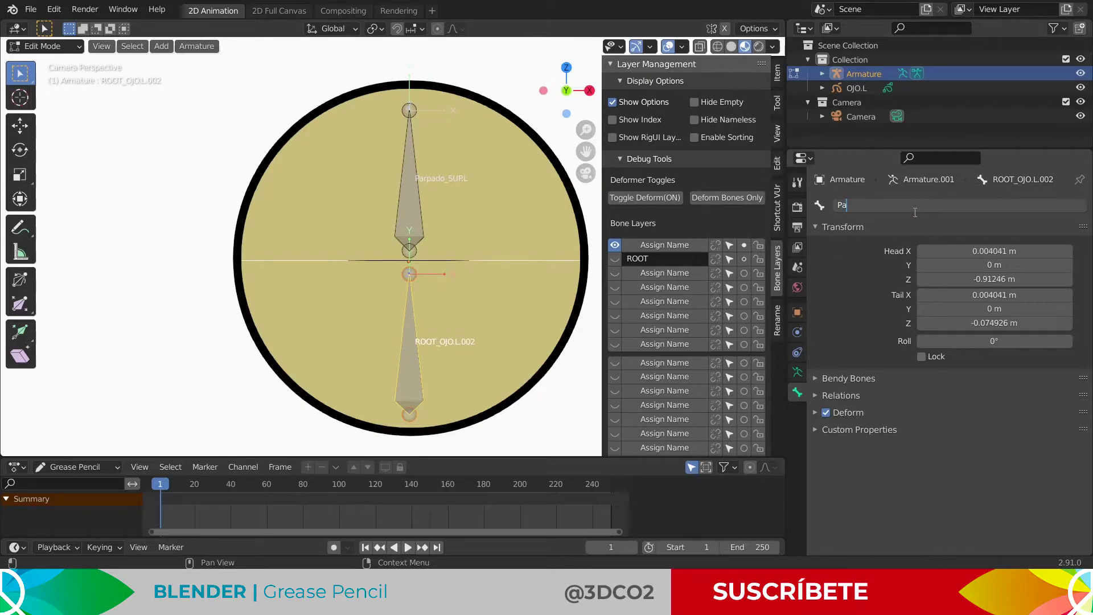
{"action": "type", "text": "rpado_Inferior.L"}
{"action": "key", "text": "Return"}
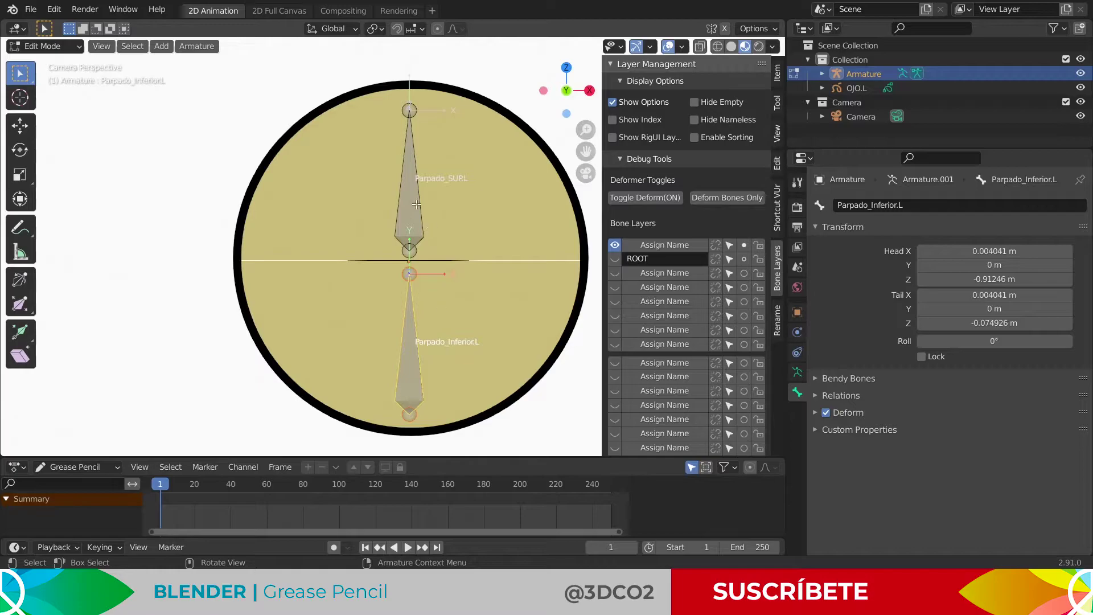
{"action": "scroll", "coordinate": [425, 225], "scroll_direction": "down", "scroll_amount": 3}
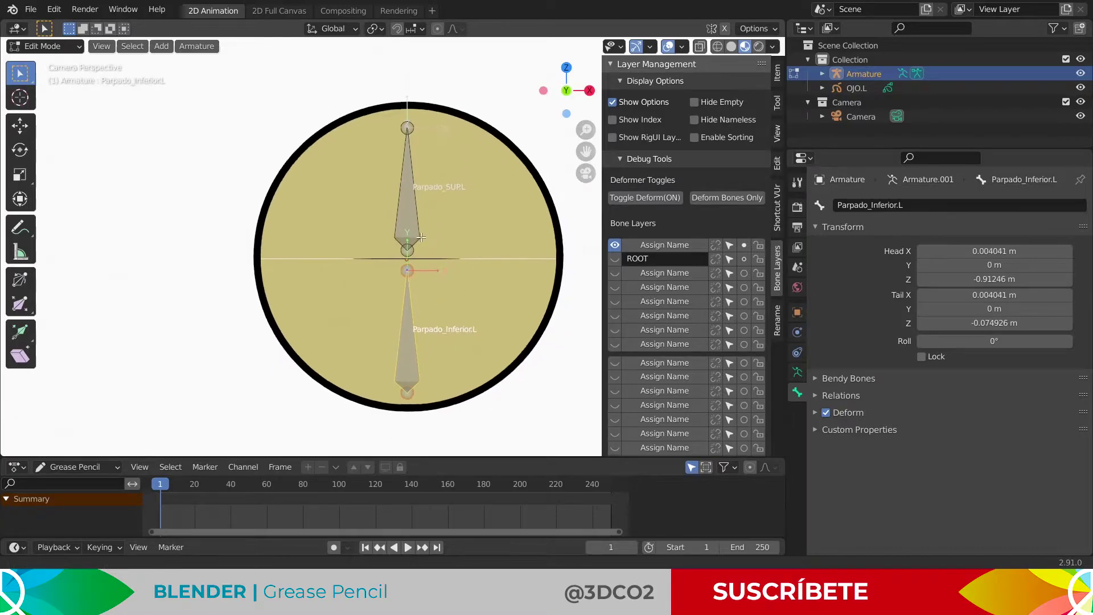
{"action": "left_click", "coordinate": [418, 239]}
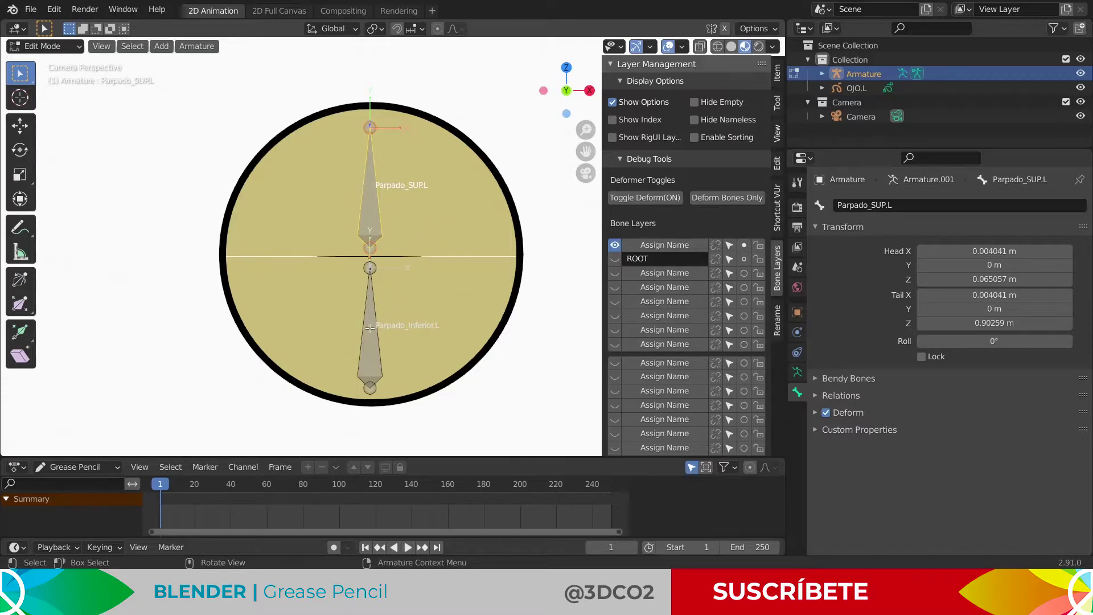
- Name the first bone layer DEF
{"action": "left_click", "coordinate": [665, 245]}
{"action": "double_click", "coordinate": [674, 248]}
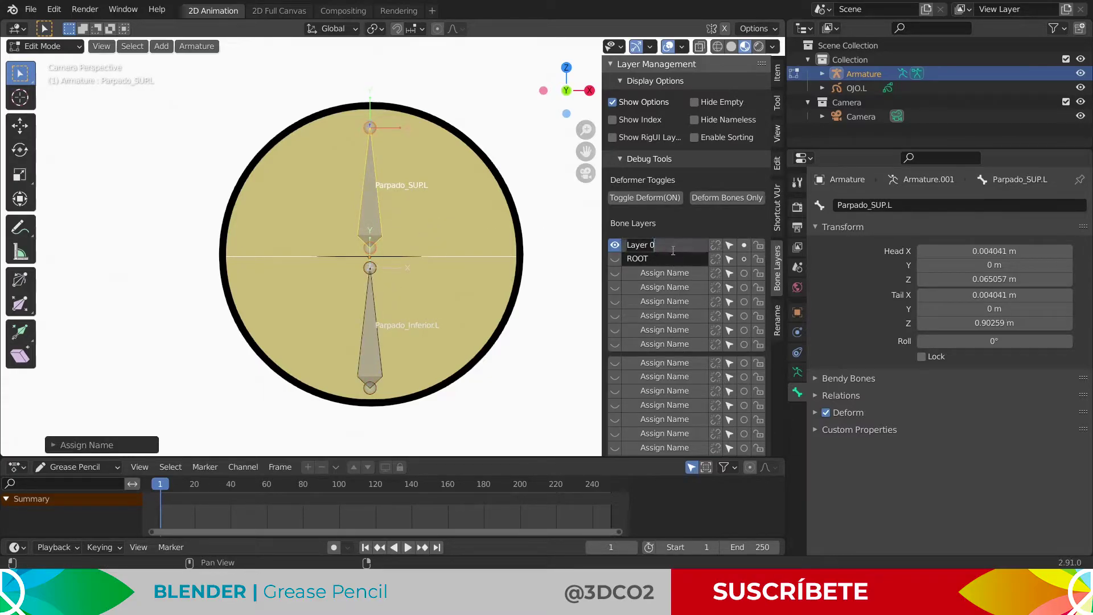
{"action": "type", "text": "def"}
{"action": "key", "text": "Return"}
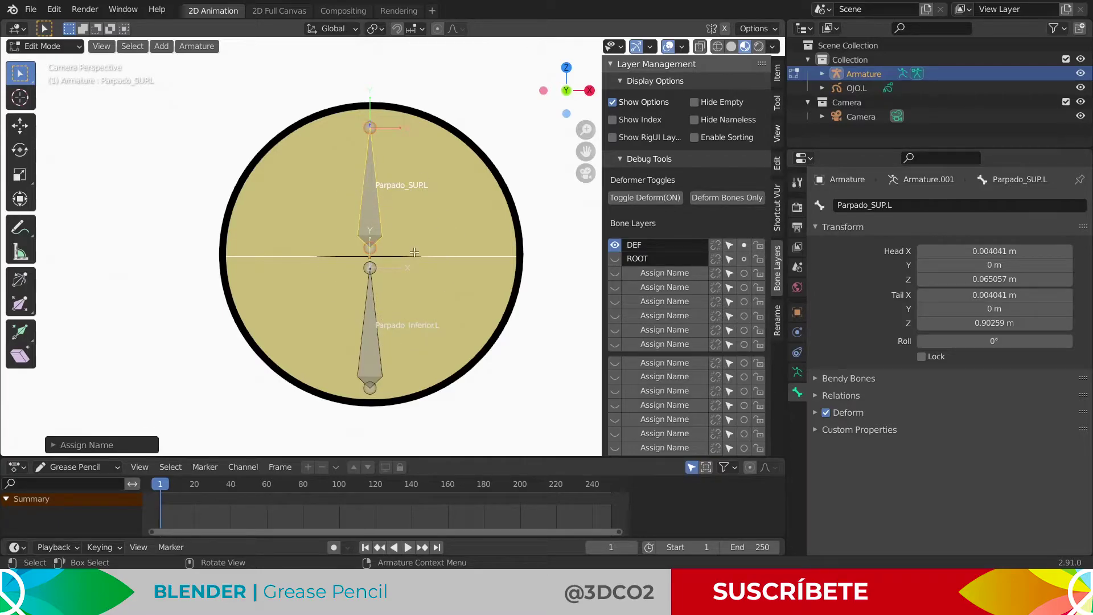
- Rename the eyelid bones to Parpado_SUP_DEF.L and Parpado_Inferior_DEF.L, then add a new bone
{"action": "left_click", "coordinate": [876, 204]}
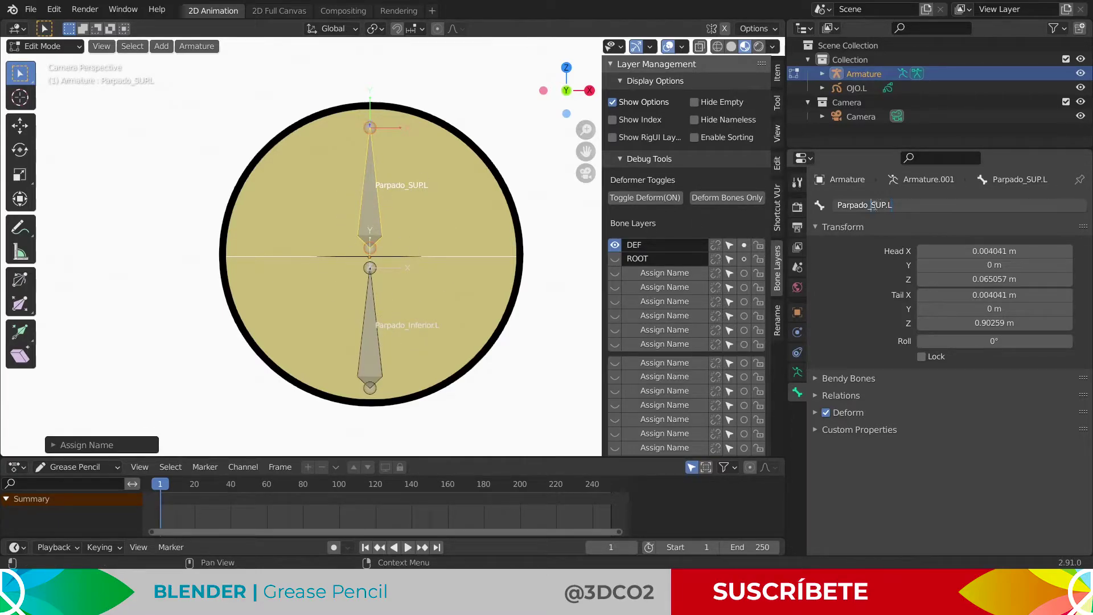
{"action": "left_click", "coordinate": [884, 205]}
{"action": "type", "text": "_DEF"}
{"action": "key", "text": "Return"}
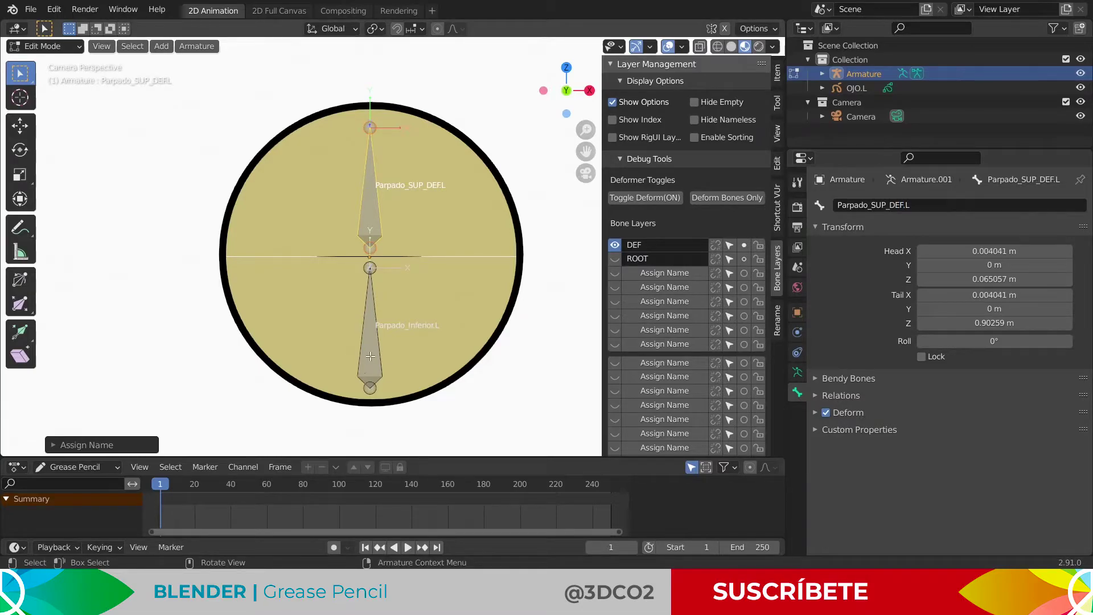
{"action": "left_click", "coordinate": [370, 356]}
{"action": "left_click", "coordinate": [900, 205]}
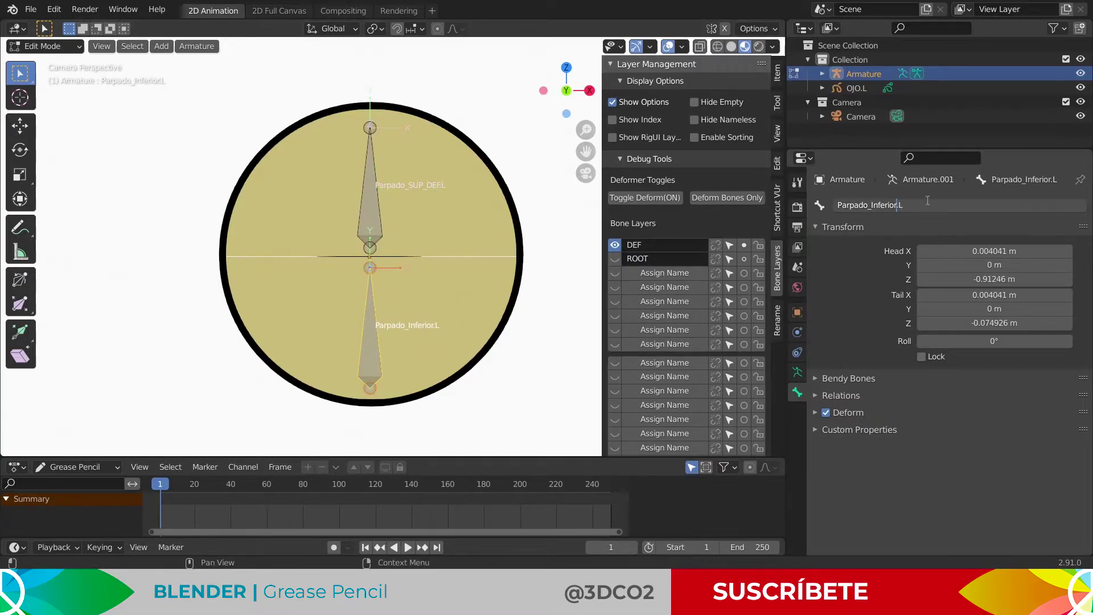
{"action": "type", "text": "_DEF"}
{"action": "key", "text": "Return"}
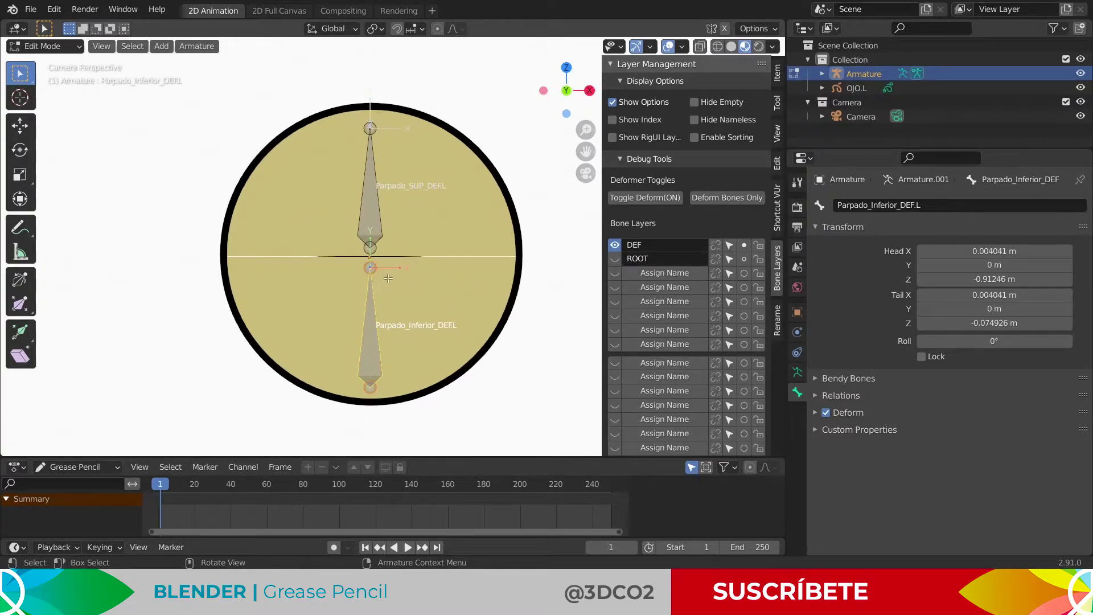
{"action": "key", "text": "shift+a"}
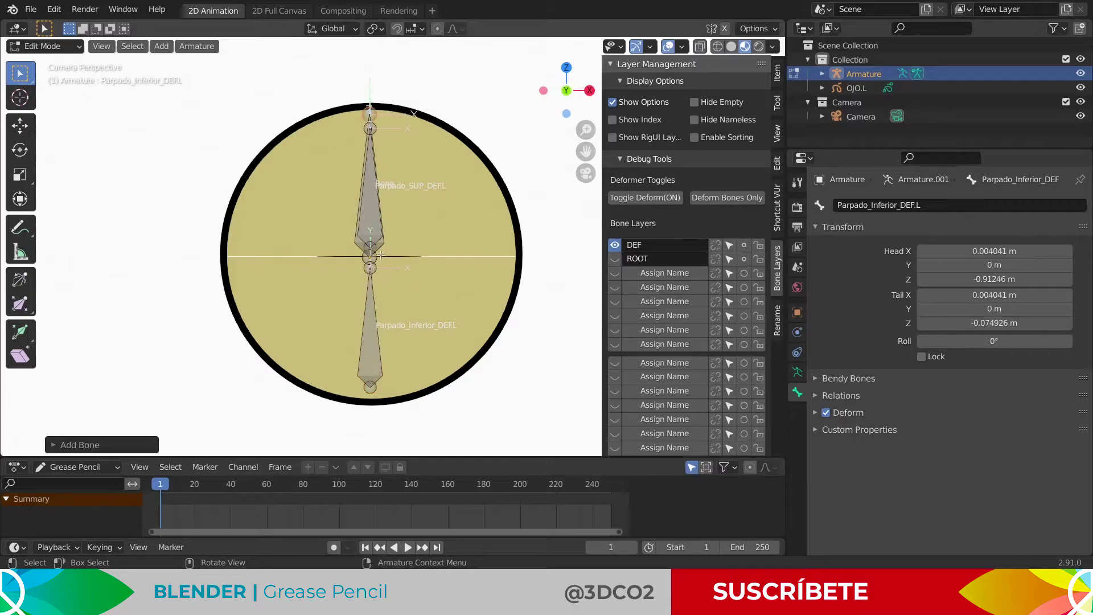
- Name the new bone Pupila_DEF.L
{"action": "left_click", "coordinate": [875, 204]}
{"action": "type", "text": "Pup"}
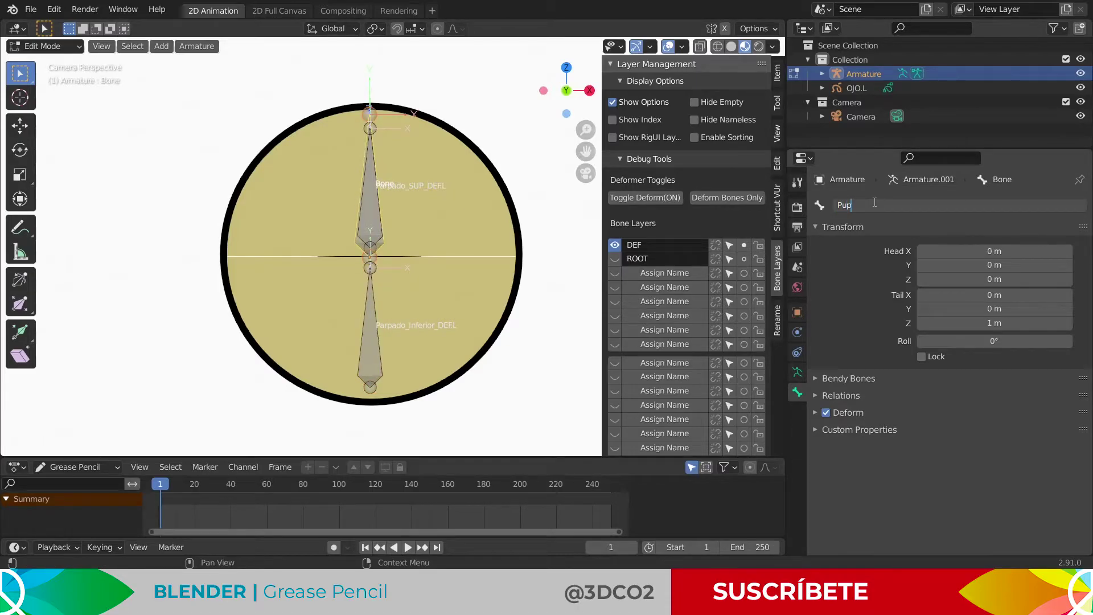
{"action": "type", "text": "ila_DEF"}
{"action": "type", "text": ".L"}
{"action": "key", "text": "Return"}
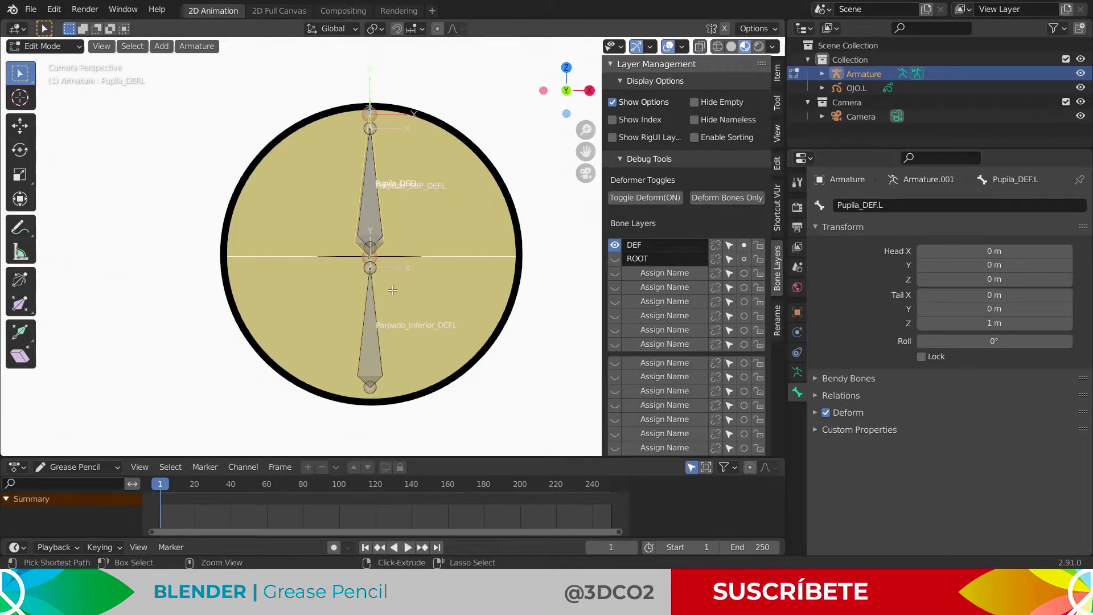
{"action": "scroll", "coordinate": [401, 225], "scroll_direction": "up", "scroll_amount": 2}
- Move the pupil bone down along Z and scale it shorter across the eye centre
{"action": "key", "text": "g"}
{"action": "key", "text": "z"}
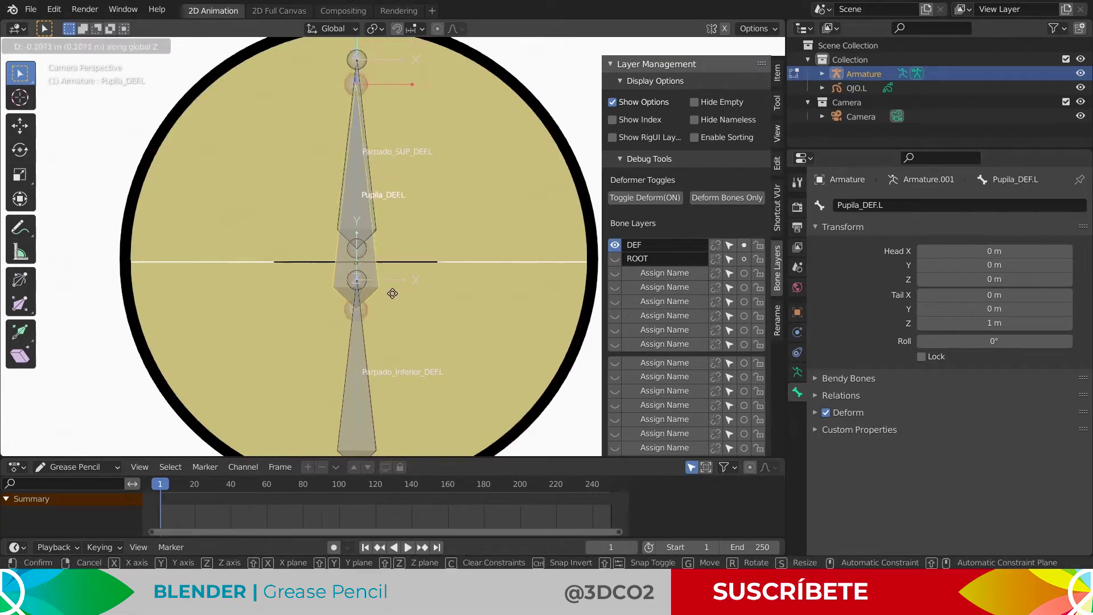
{"action": "left_click", "coordinate": [401, 375]}
{"action": "key", "text": "s"}
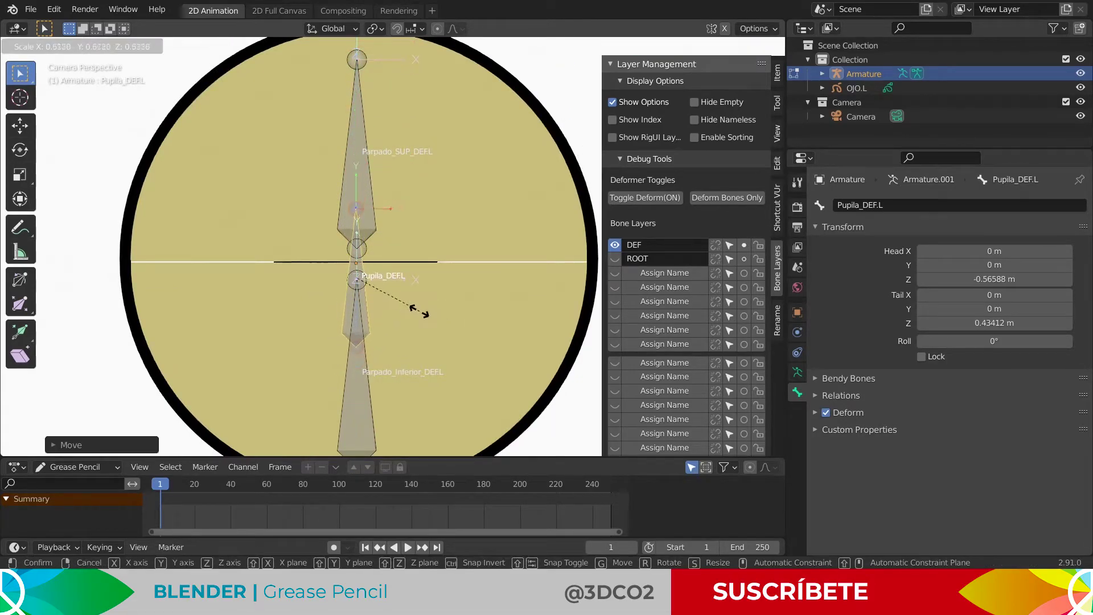
{"action": "left_click", "coordinate": [429, 274]}
{"action": "scroll", "coordinate": [429, 274], "scroll_direction": "down", "scroll_amount": 2}
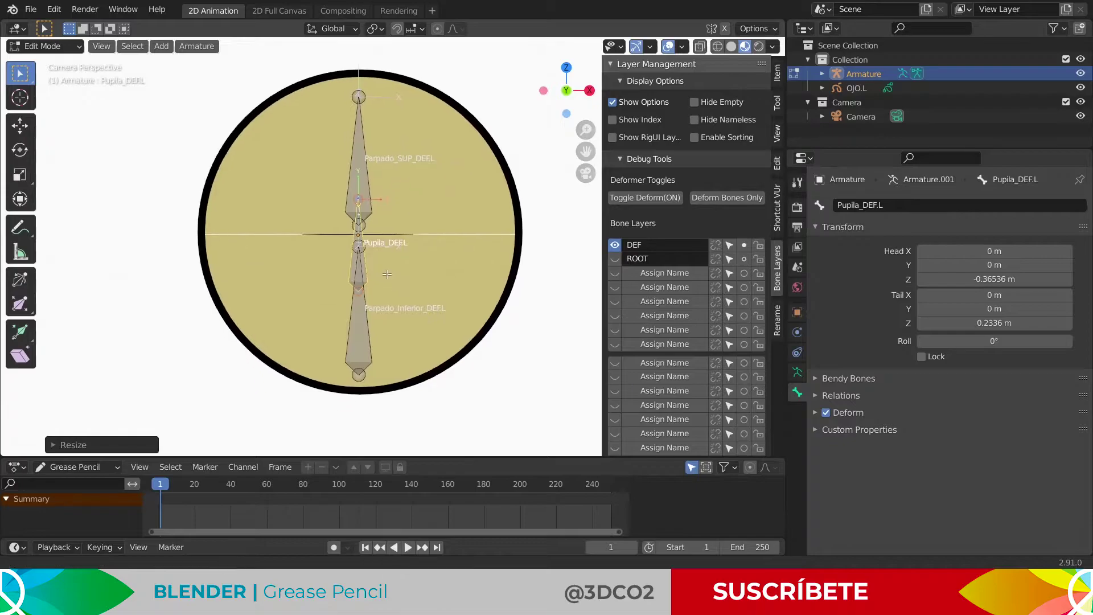
{"action": "scroll", "coordinate": [385, 262], "scroll_direction": "down", "scroll_amount": 1}
{"action": "scroll", "coordinate": [383, 259], "scroll_direction": "up", "scroll_amount": 1}
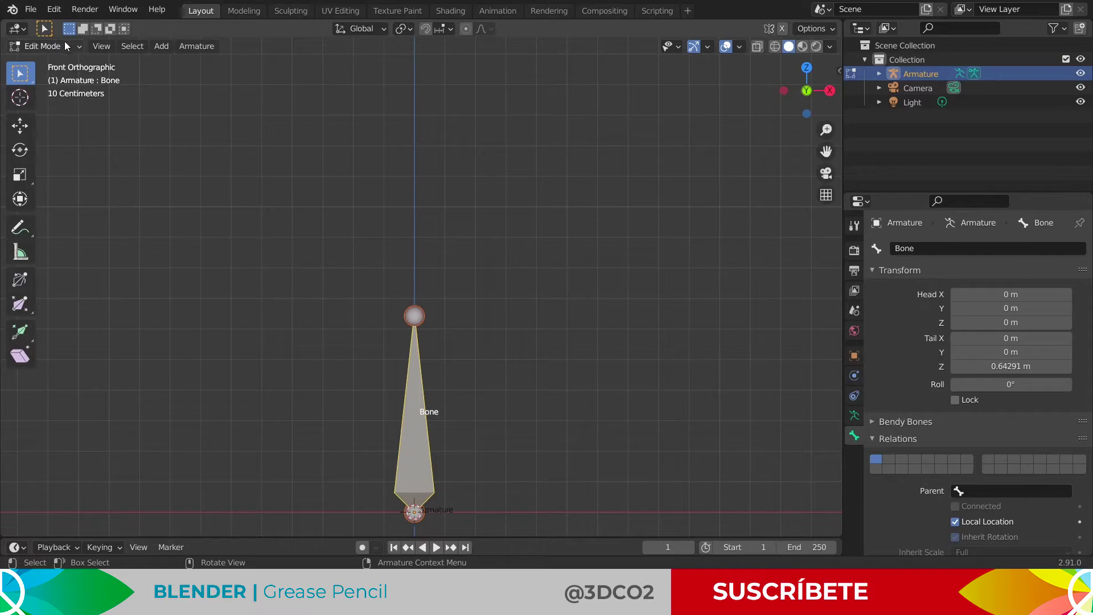
- Extrude a second bone, Bone.001, upward from the demo bone's tip
{"action": "scroll", "coordinate": [431, 336], "scroll_direction": "down", "scroll_amount": 1}
{"action": "scroll", "coordinate": [432, 335], "scroll_direction": "up", "scroll_amount": 1}
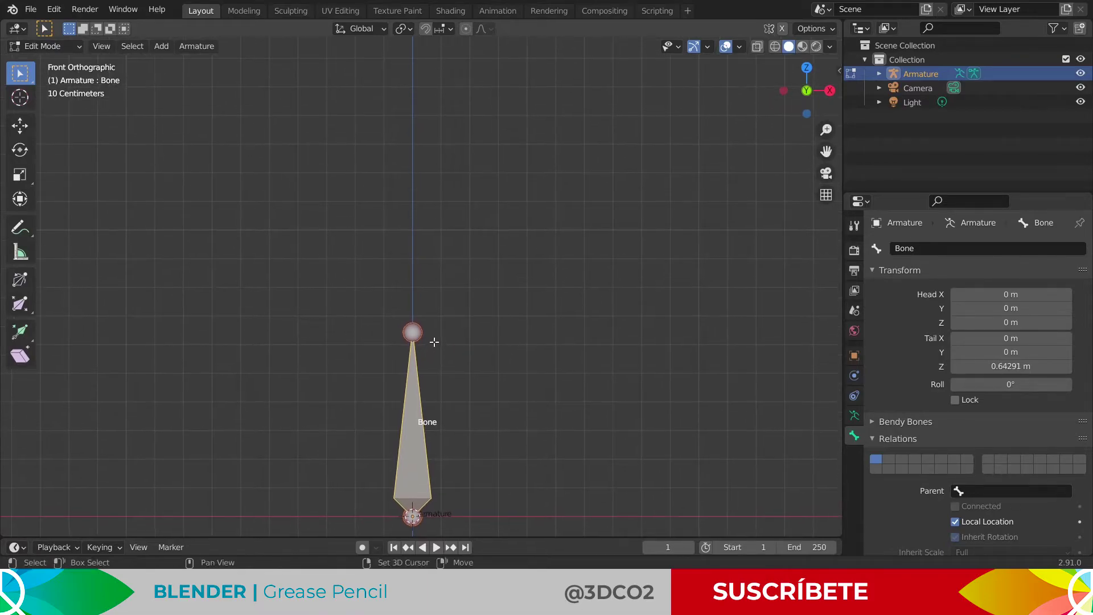
{"action": "left_click", "coordinate": [433, 358]}
{"action": "scroll", "coordinate": [437, 350], "scroll_direction": "down", "scroll_amount": 1}
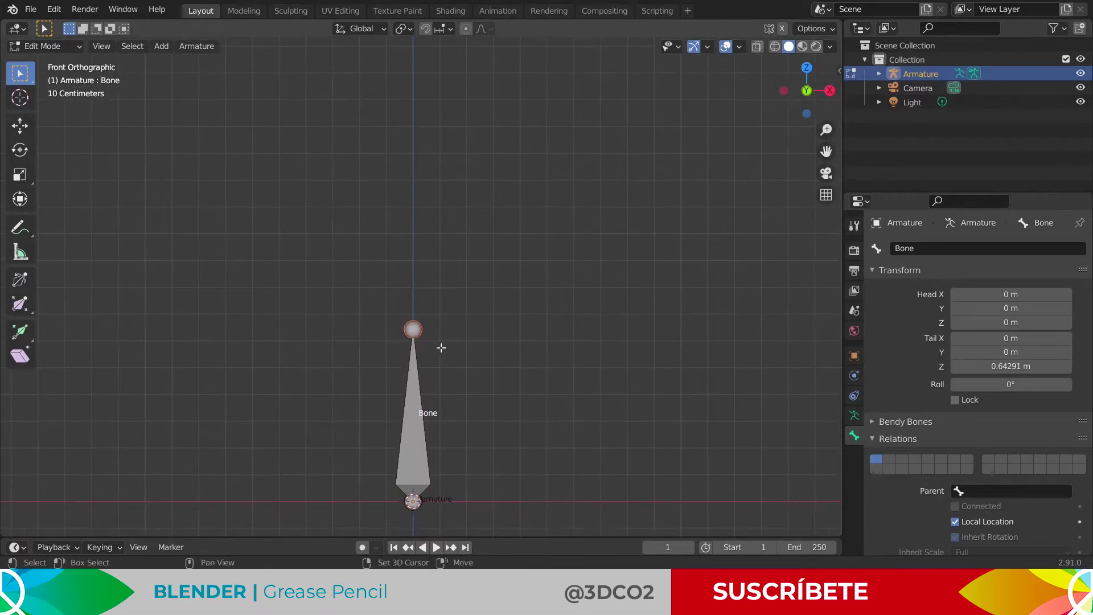
{"action": "middle_click_drag", "start_coordinate": [442, 347], "coordinate": [432, 361], "text": "shift"}
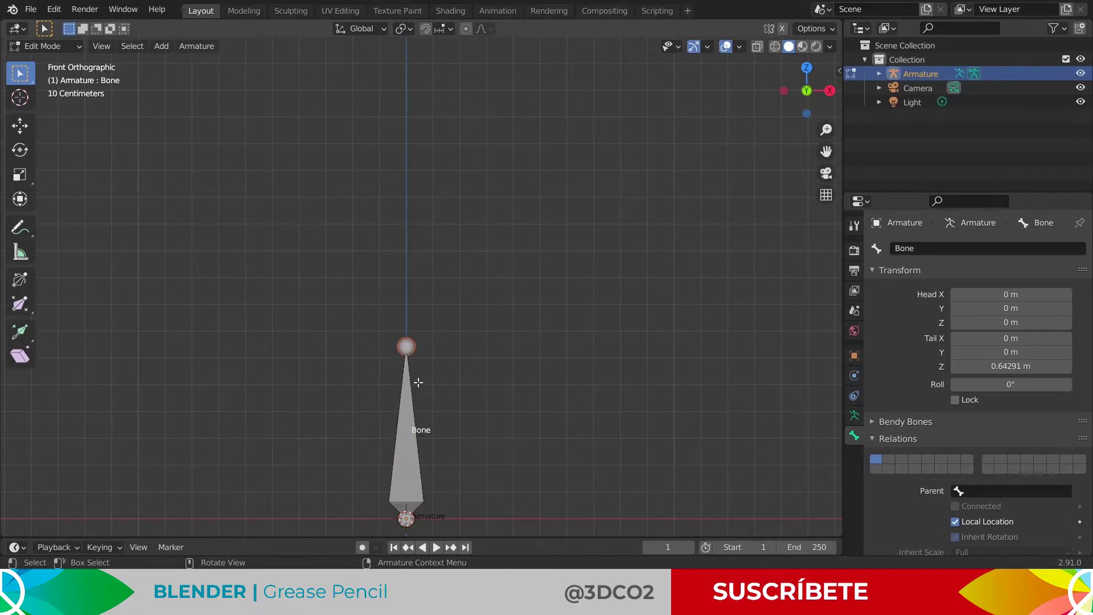
{"action": "key", "text": "e"}
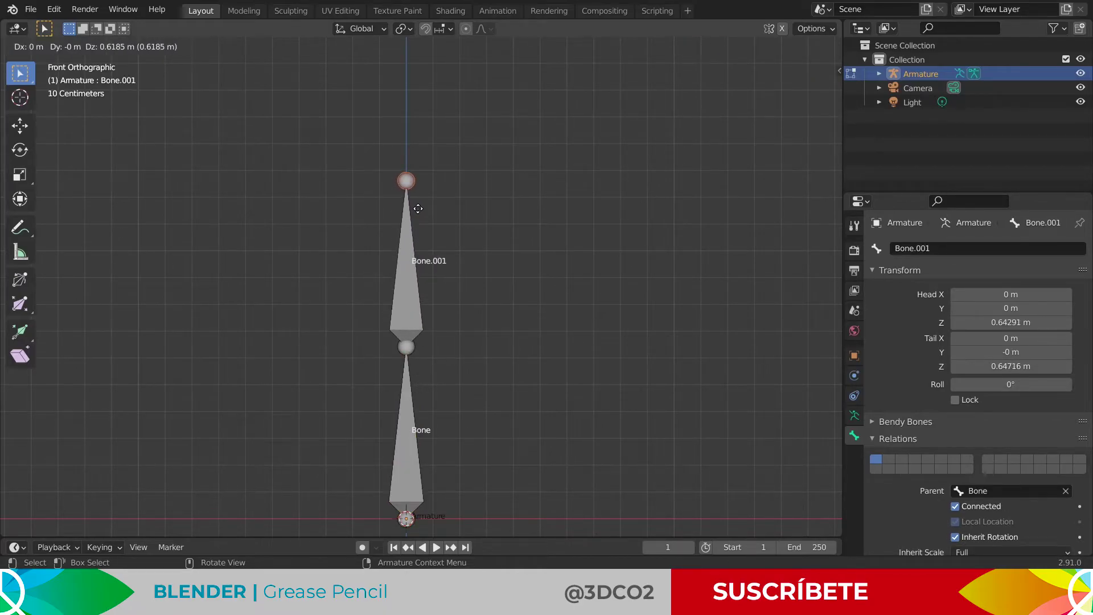
{"action": "left_click", "coordinate": [418, 206]}
- Check Bone.001's parent, then select Bone and switch to Pose Mode
{"action": "left_click", "coordinate": [412, 421]}
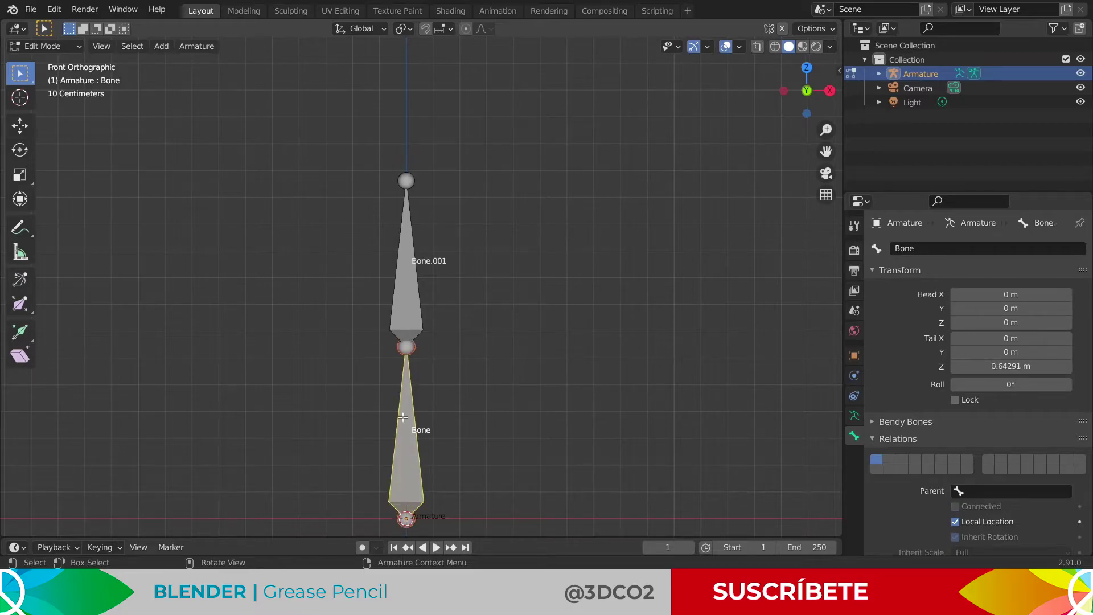
{"action": "left_click", "coordinate": [410, 274]}
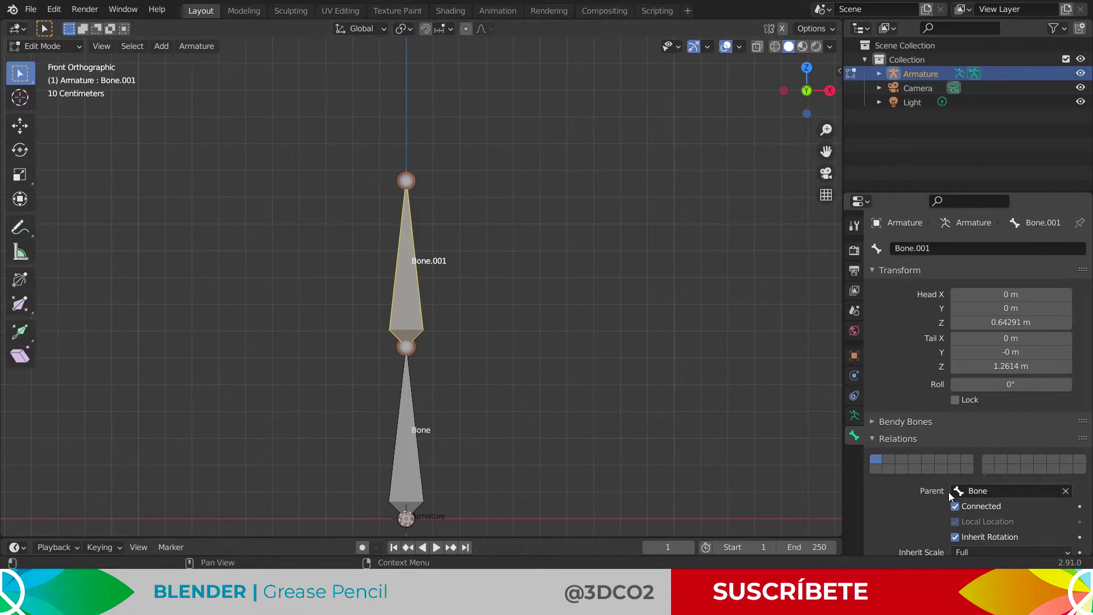
{"action": "left_click", "coordinate": [410, 453]}
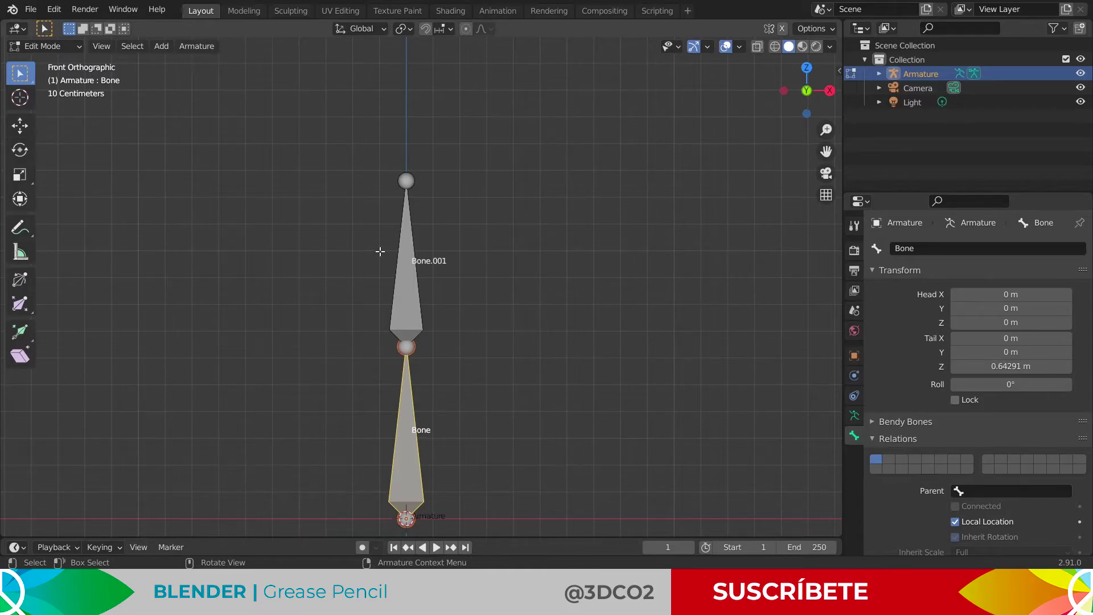
{"action": "left_click", "coordinate": [63, 47]}
{"action": "left_click", "coordinate": [59, 93]}
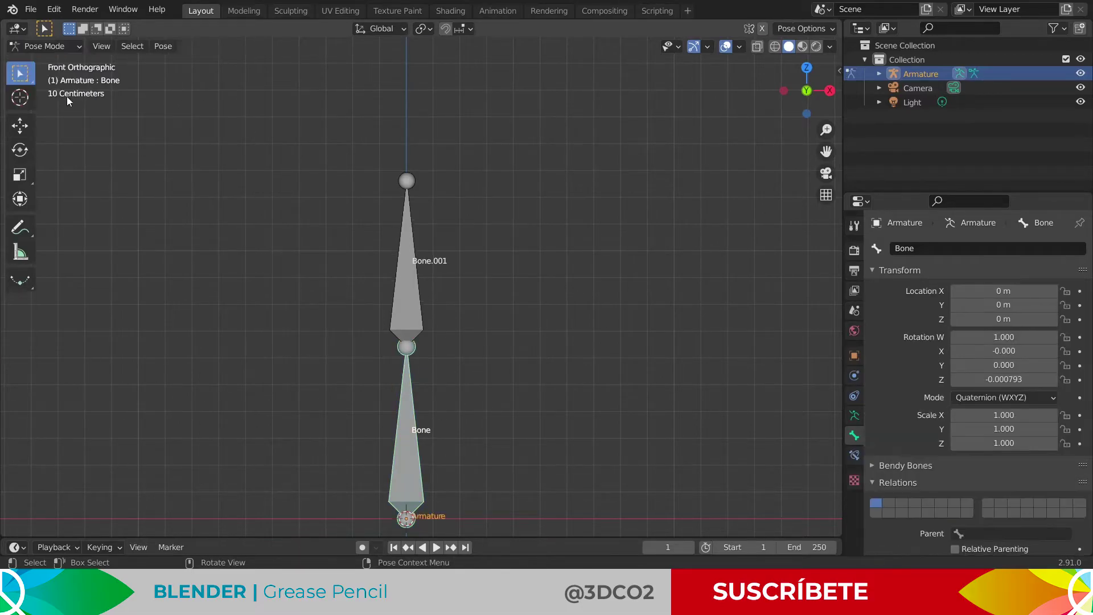
- Rotate Bone in Pose Mode, restore the chain upright, and return to Object Mode
{"action": "key", "text": "r"}
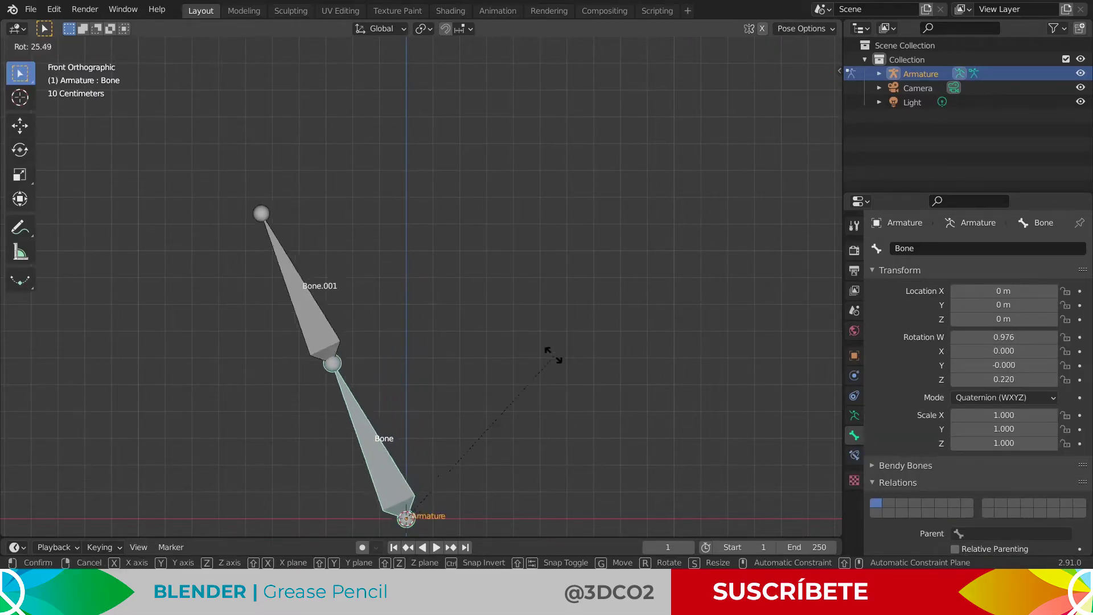
{"action": "left_click", "coordinate": [553, 460]}
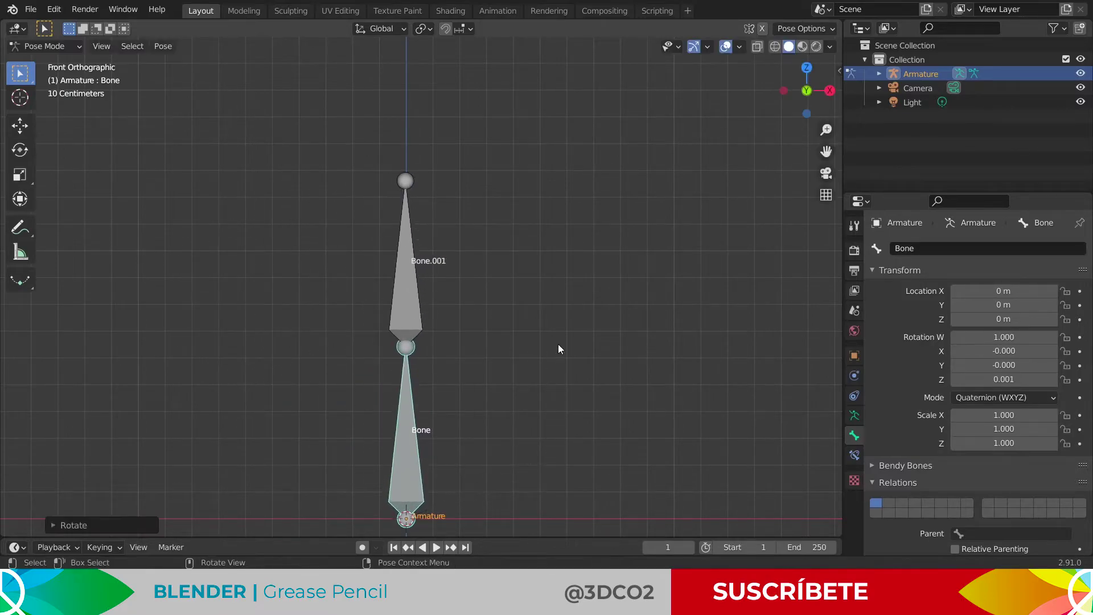
{"action": "key", "text": "r"}
{"action": "left_click", "coordinate": [620, 494]}
{"action": "key", "text": "r"}
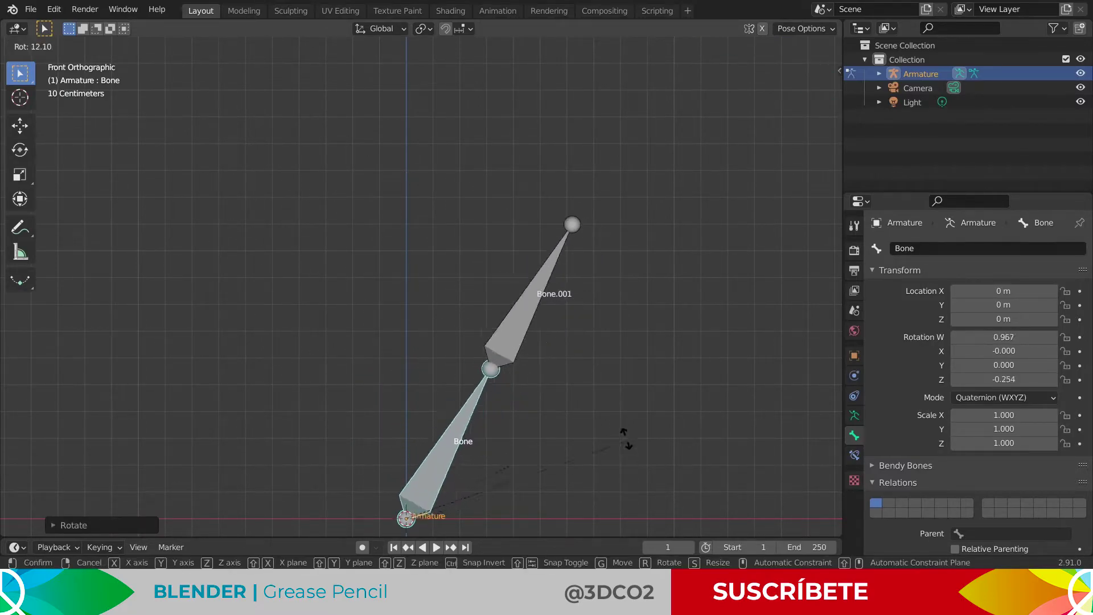
{"action": "left_click", "coordinate": [551, 354]}
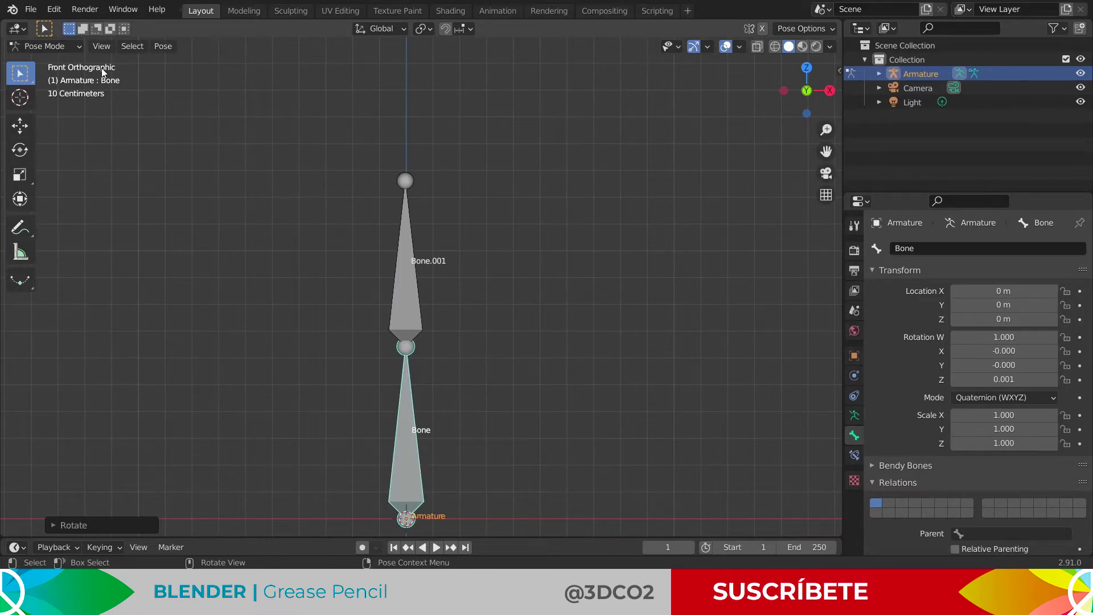
{"action": "left_click", "coordinate": [77, 47]}
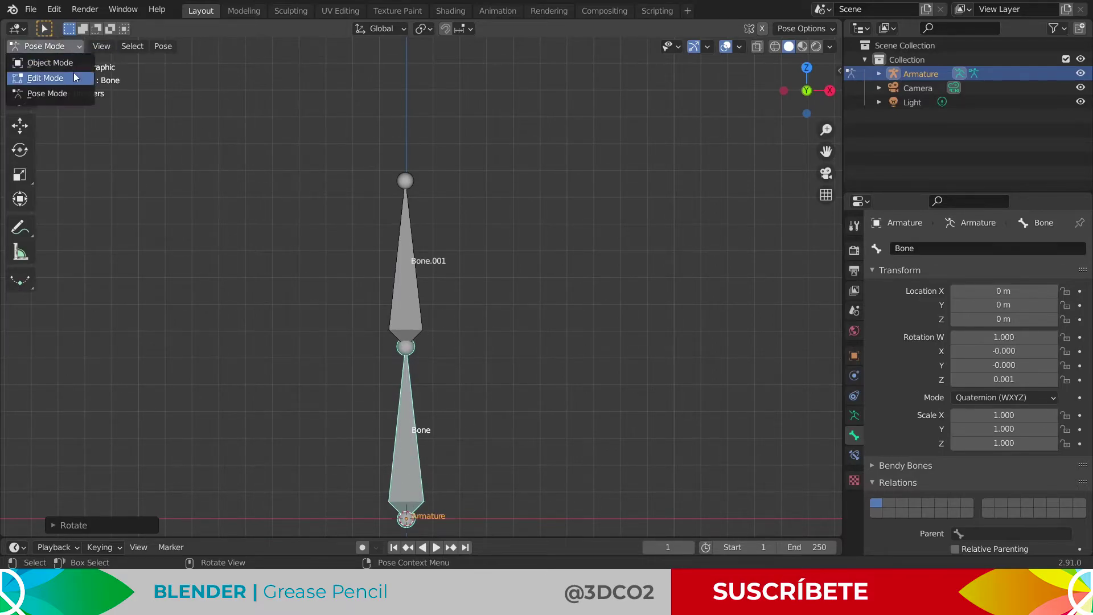
{"action": "left_click", "coordinate": [68, 64]}
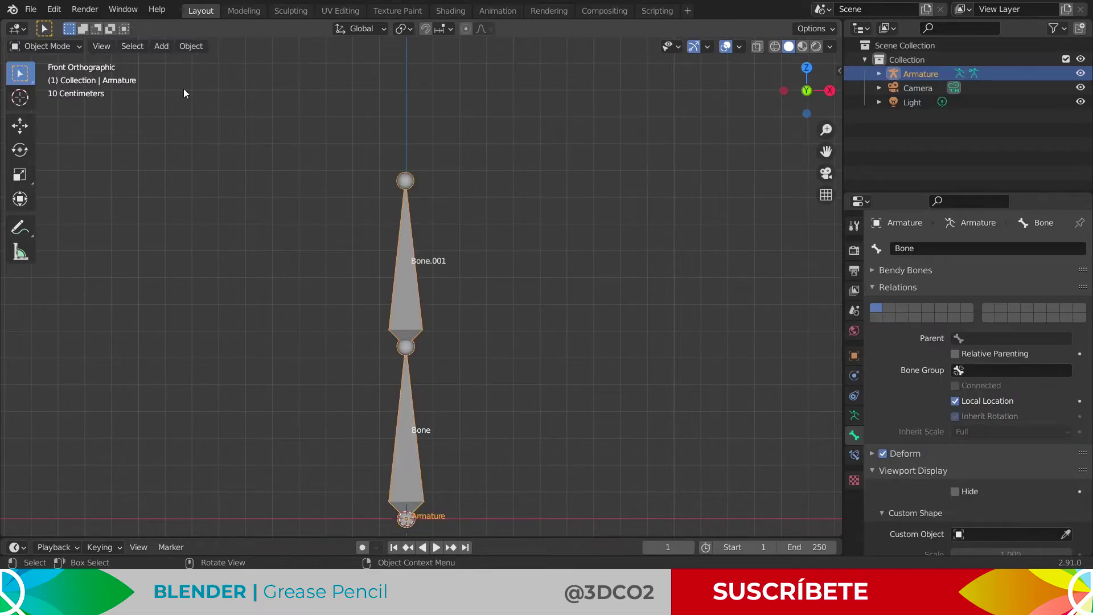
- In Edit Mode, select Bone.001 and inspect its relations
{"action": "left_click", "coordinate": [67, 48]}
{"action": "left_click", "coordinate": [64, 81]}
{"action": "left_click", "coordinate": [408, 294]}
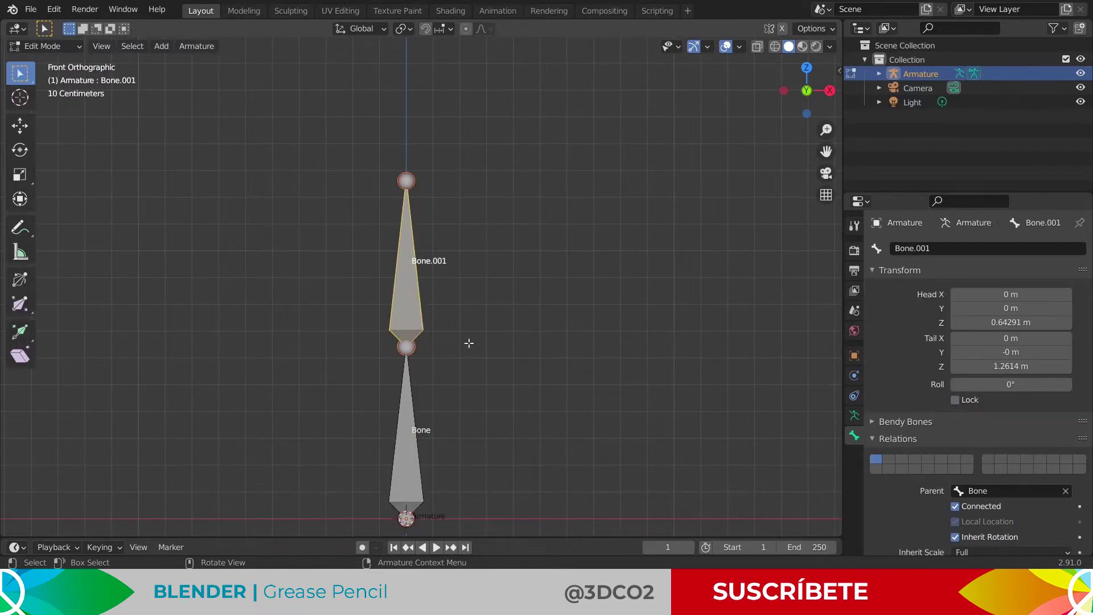
{"action": "middle_click_drag", "start_coordinate": [467, 398], "coordinate": [468, 380], "text": "shift"}
{"action": "left_click", "coordinate": [401, 413]}
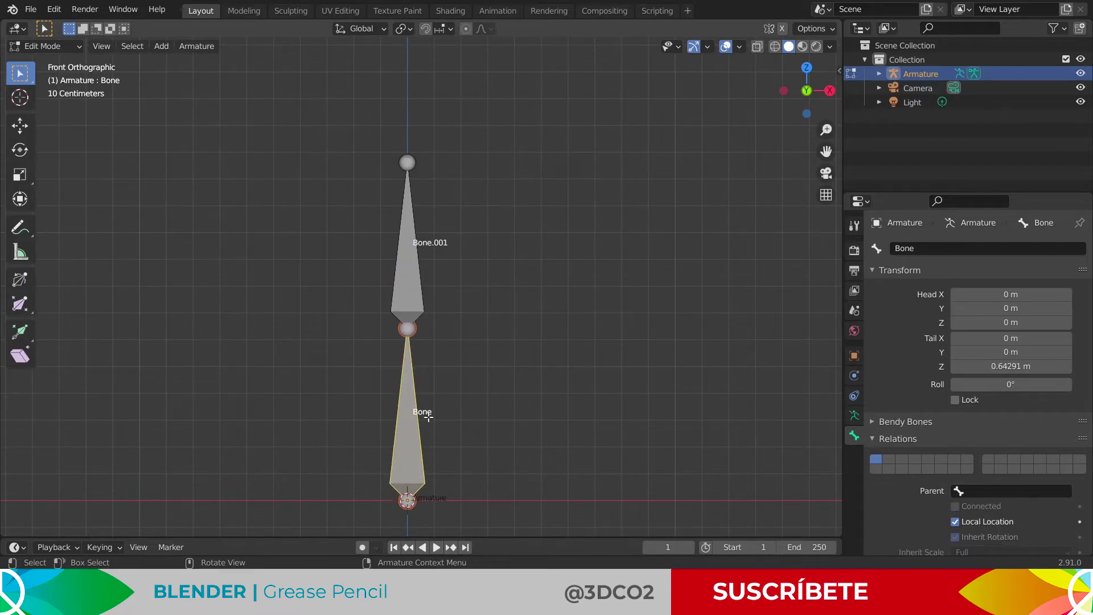
{"action": "left_click", "coordinate": [412, 317]}
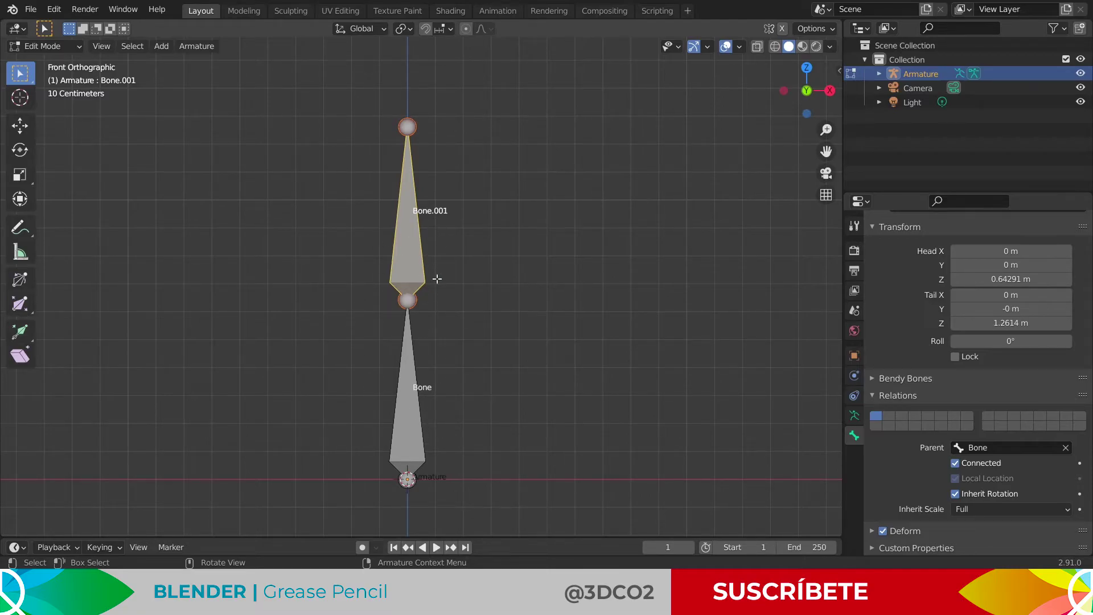
{"action": "left_click", "coordinate": [409, 410]}
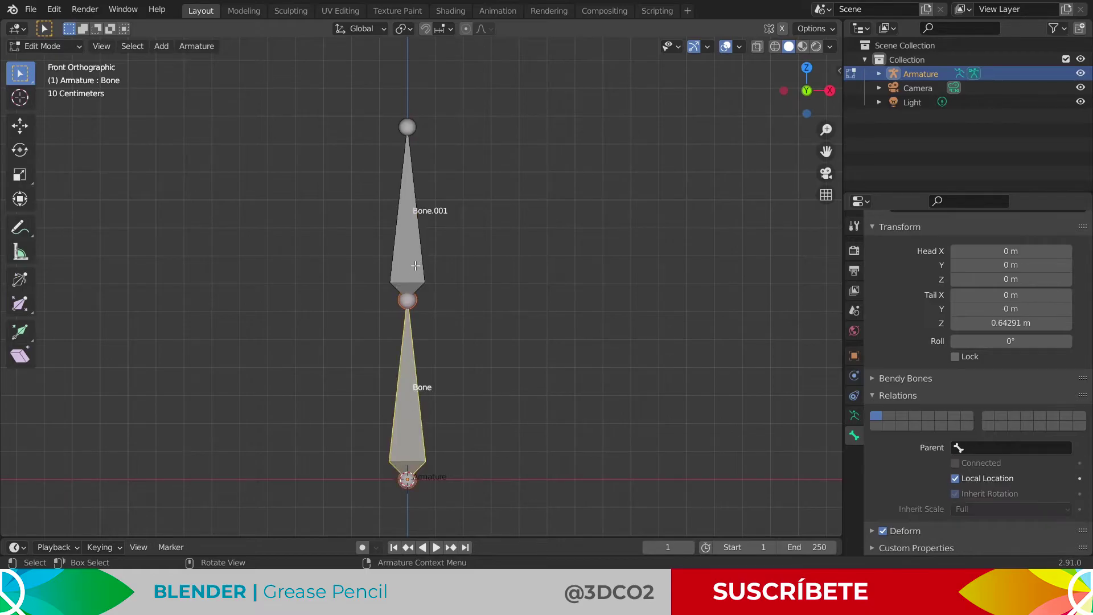
{"action": "left_click", "coordinate": [417, 244]}
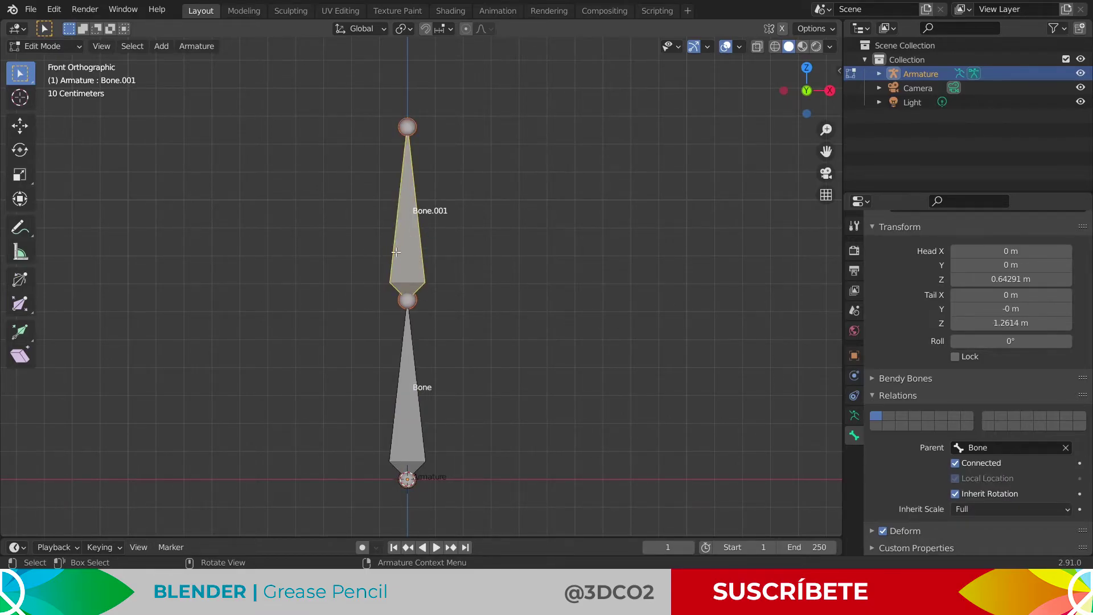
- Uncheck Connected on Bone.001 and move it up-left, keeping it parented to Bone
{"action": "left_click", "coordinate": [955, 464]}
{"action": "key", "text": "g"}
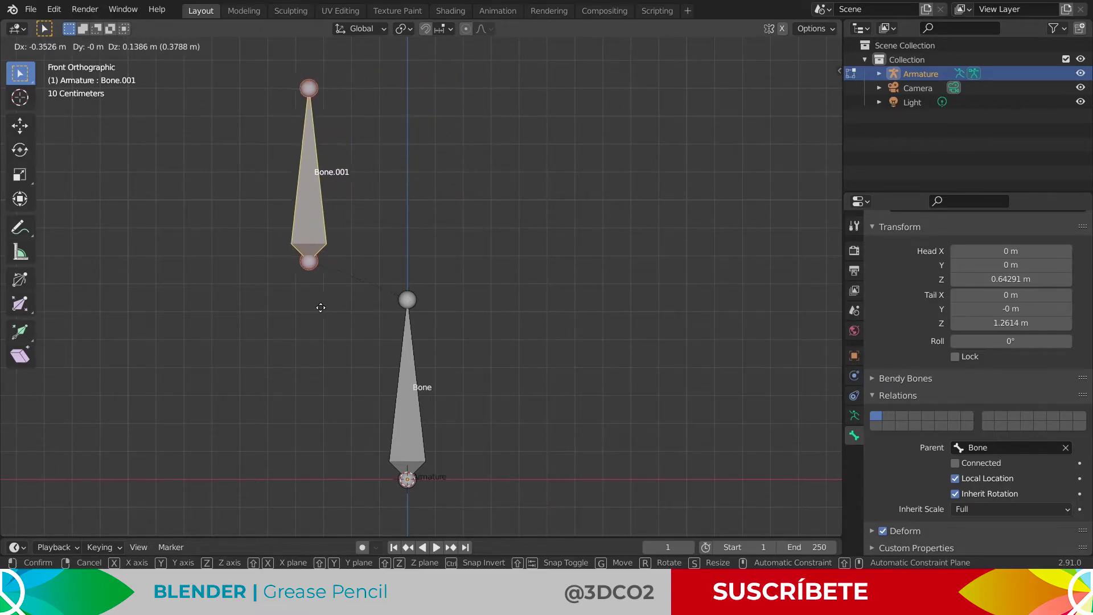
{"action": "left_click", "coordinate": [315, 303]}
{"action": "left_click", "coordinate": [52, 46]}
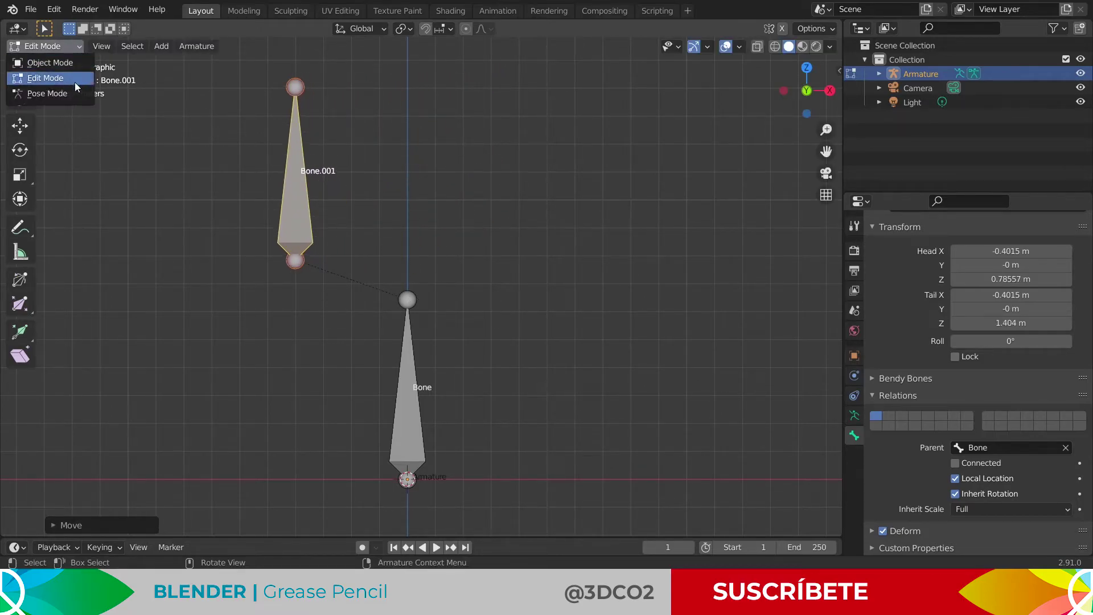
- In Pose Mode, rotate Bone and watch the detached Bone.001 swing along with it
{"action": "left_click", "coordinate": [34, 91]}
{"action": "left_click", "coordinate": [423, 386]}
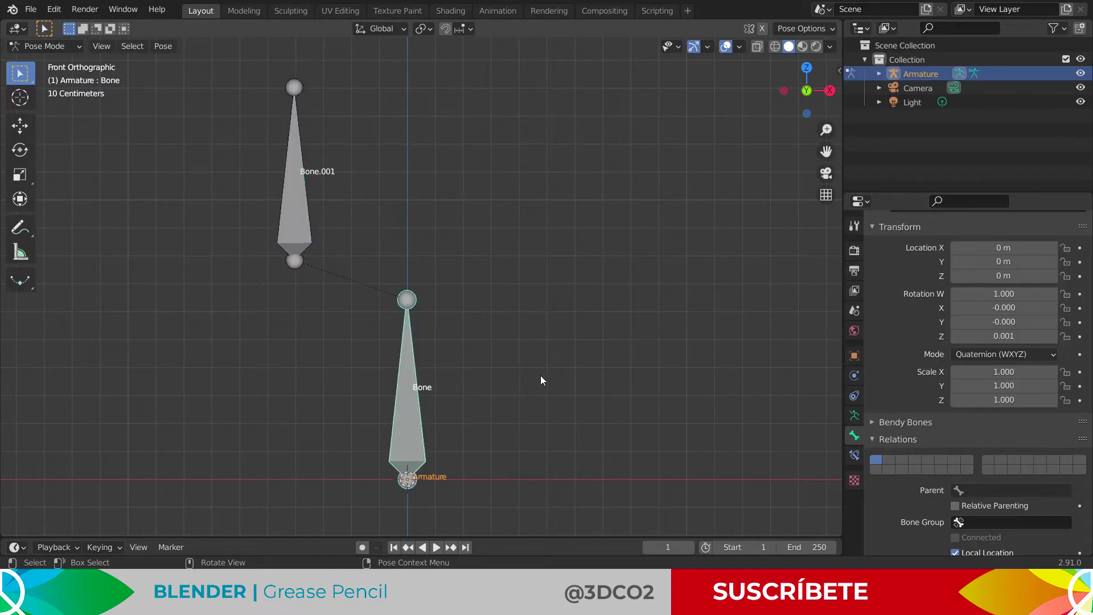
{"action": "key", "text": "r"}
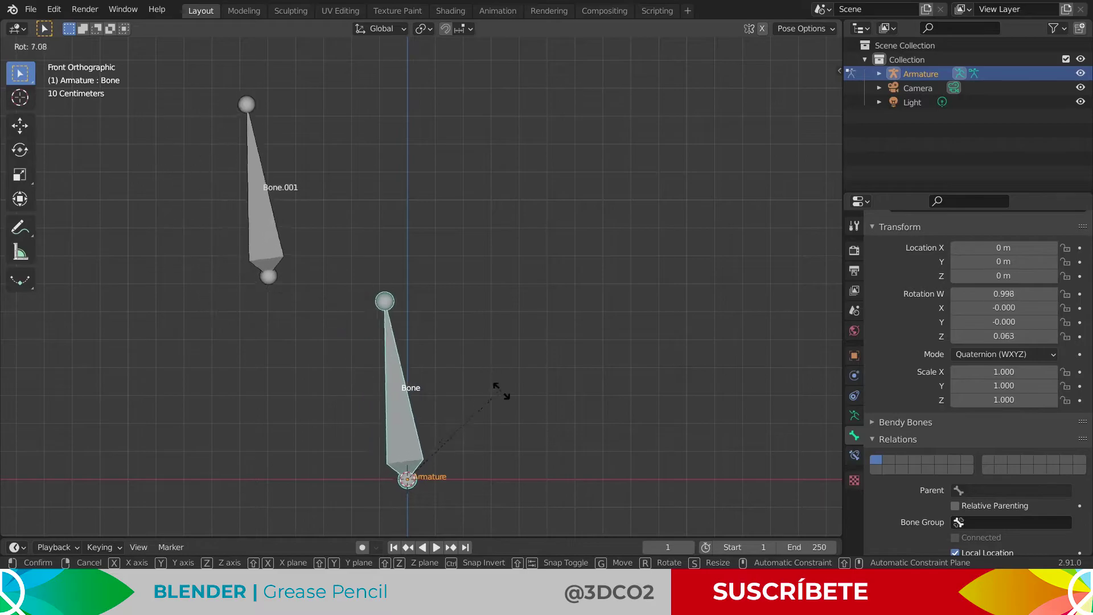
{"action": "left_click", "coordinate": [456, 359]}
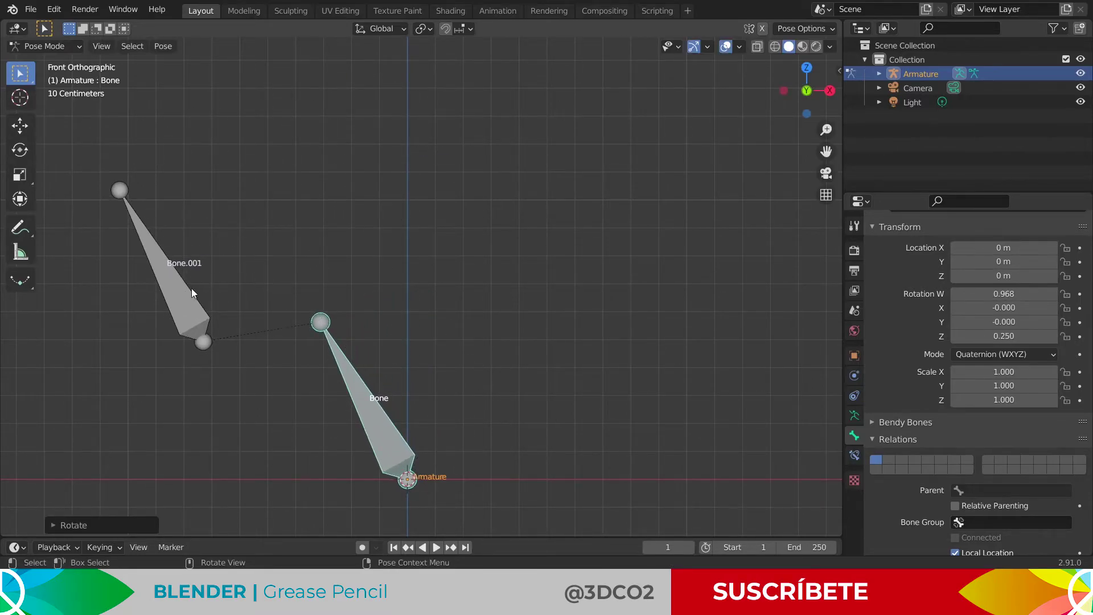
{"action": "left_click", "coordinate": [189, 274]}
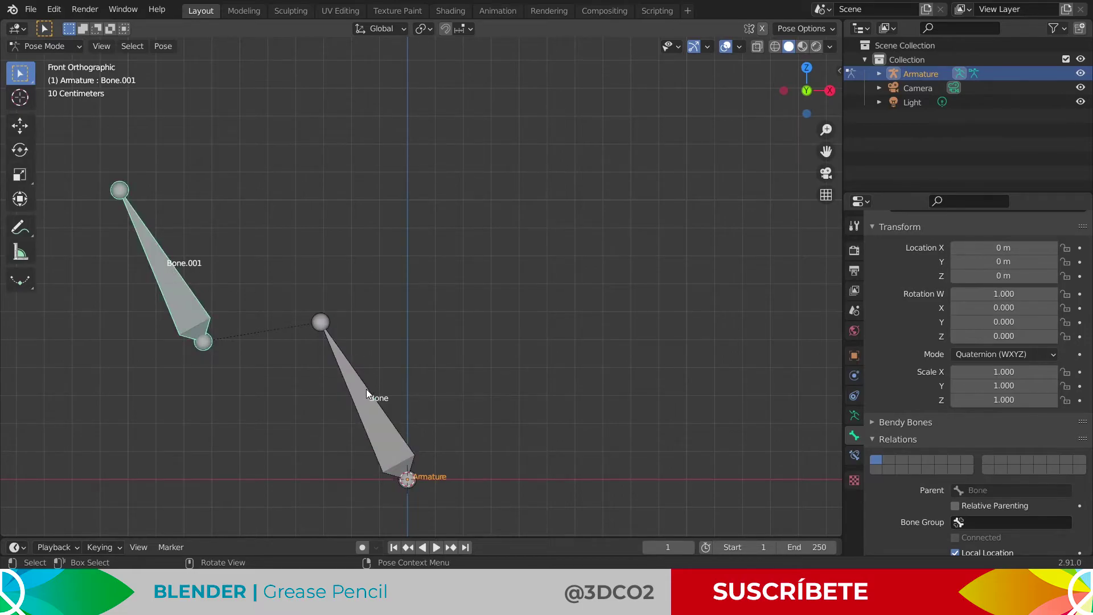
{"action": "key", "text": "ctrl+z"}
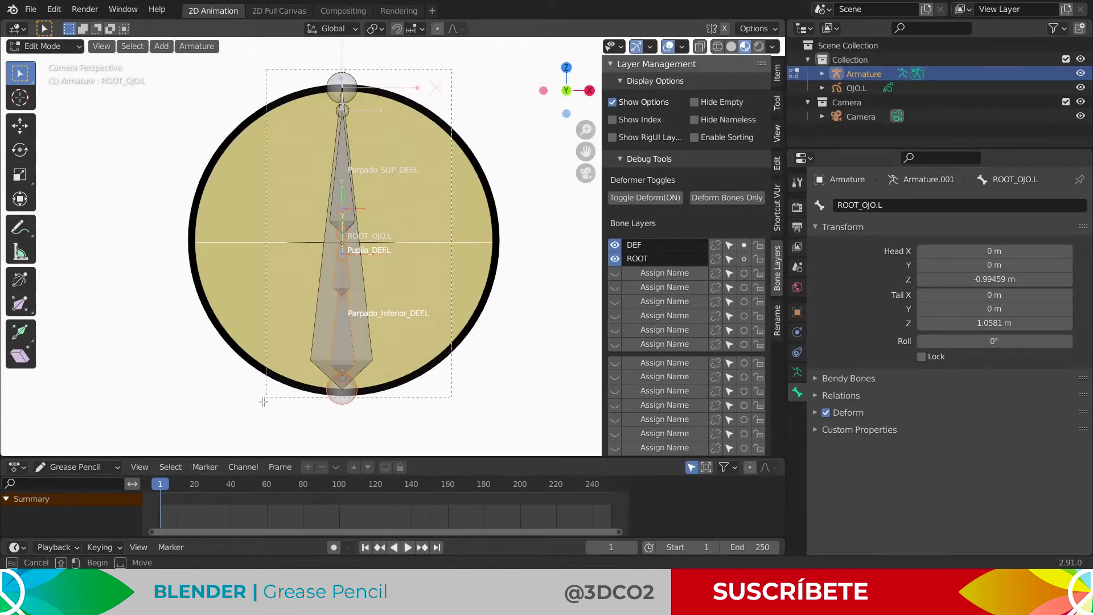
- Parent the eyelid and pupil bones to ROOT_OJO.L with Keep Offset
{"action": "left_click_drag", "start_coordinate": [263, 401], "coordinate": [263, 401]}
{"action": "scroll", "coordinate": [342, 284], "scroll_direction": "up", "scroll_amount": 2}
{"action": "scroll", "coordinate": [370, 307], "scroll_direction": "up", "scroll_amount": 2}
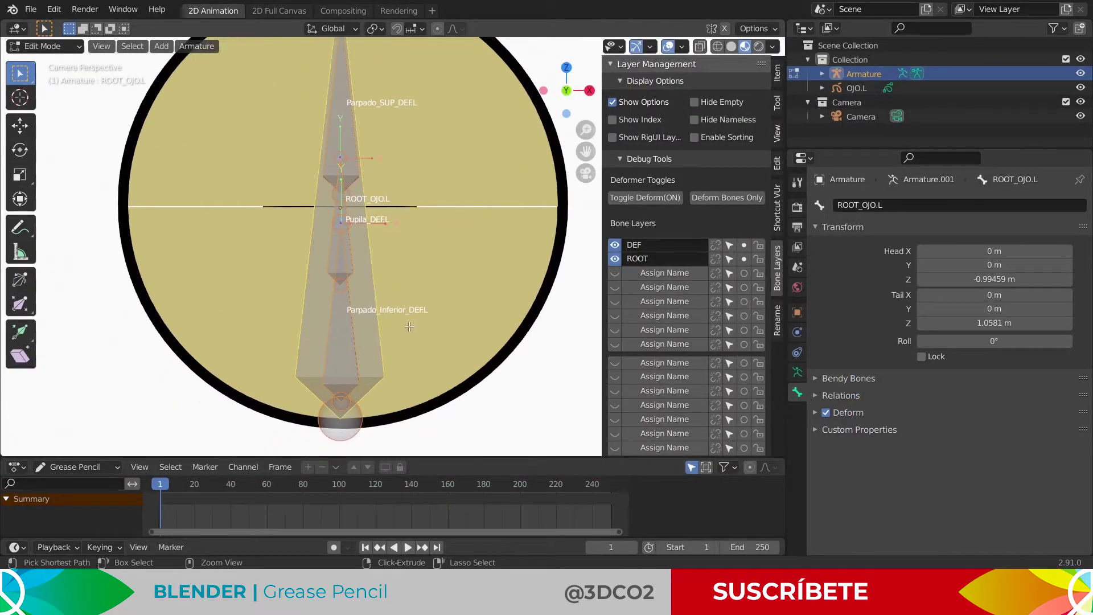
{"action": "key", "text": "alt+a"}
{"action": "key", "text": "ctrl+z"}
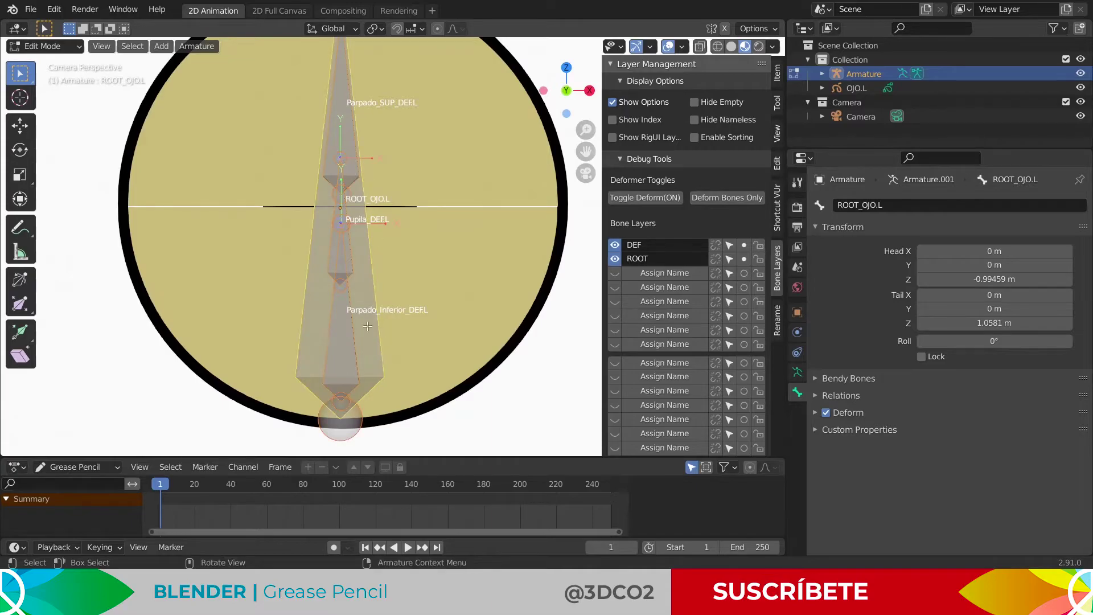
{"action": "middle_click_drag", "start_coordinate": [367, 326], "coordinate": [376, 339], "text": "shift"}
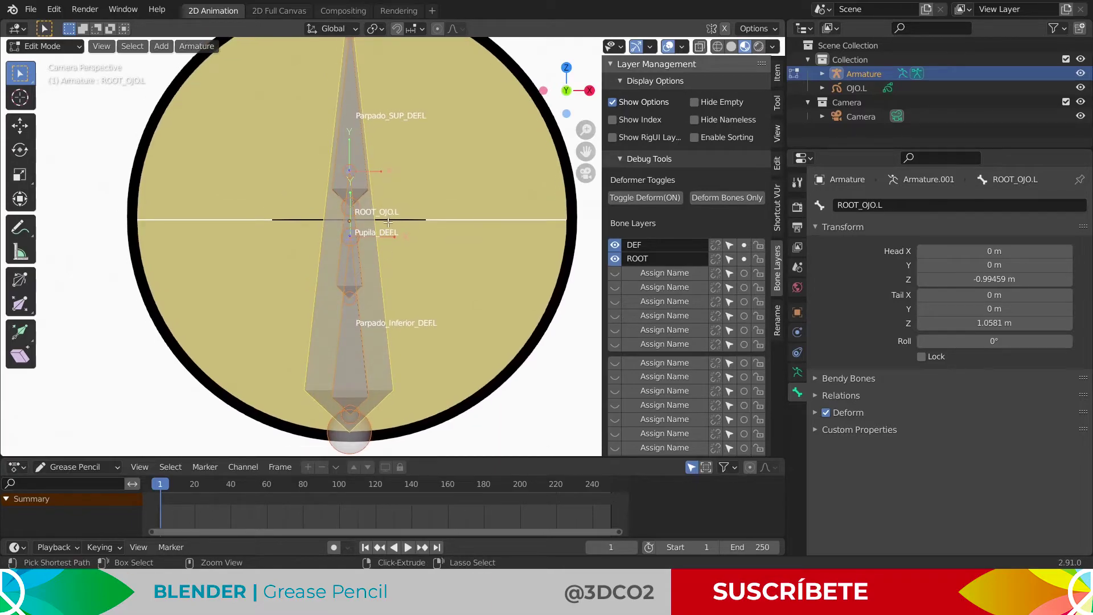
{"action": "key", "text": "ctrl+p"}
{"action": "key", "text": "Down"}
{"action": "key", "text": "Return"}
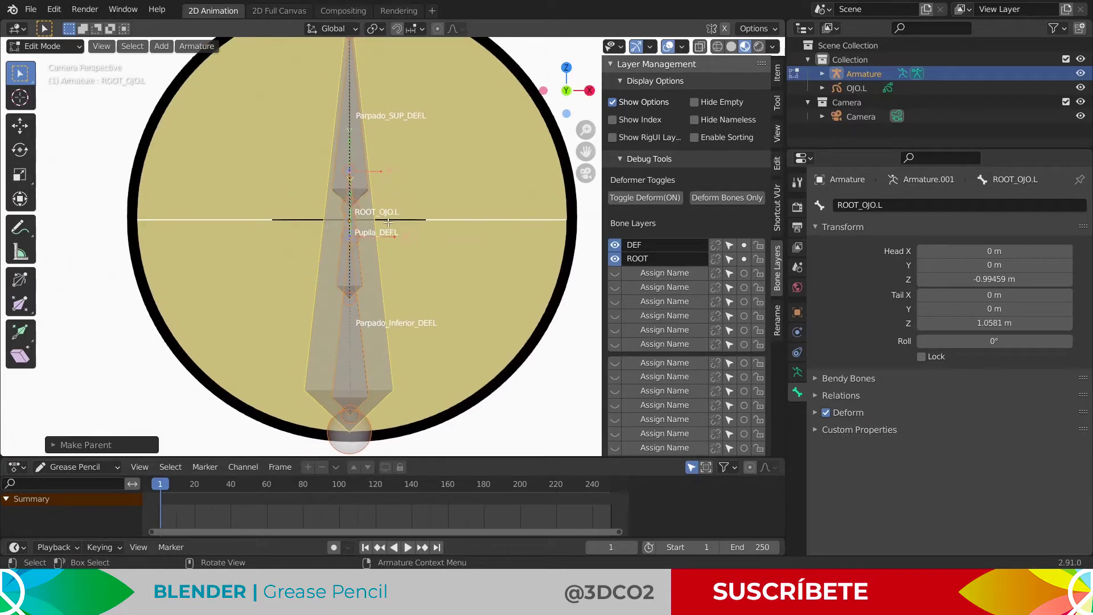
{"action": "scroll", "coordinate": [387, 222], "scroll_direction": "down", "scroll_amount": 3}
{"action": "left_click", "coordinate": [400, 313]}
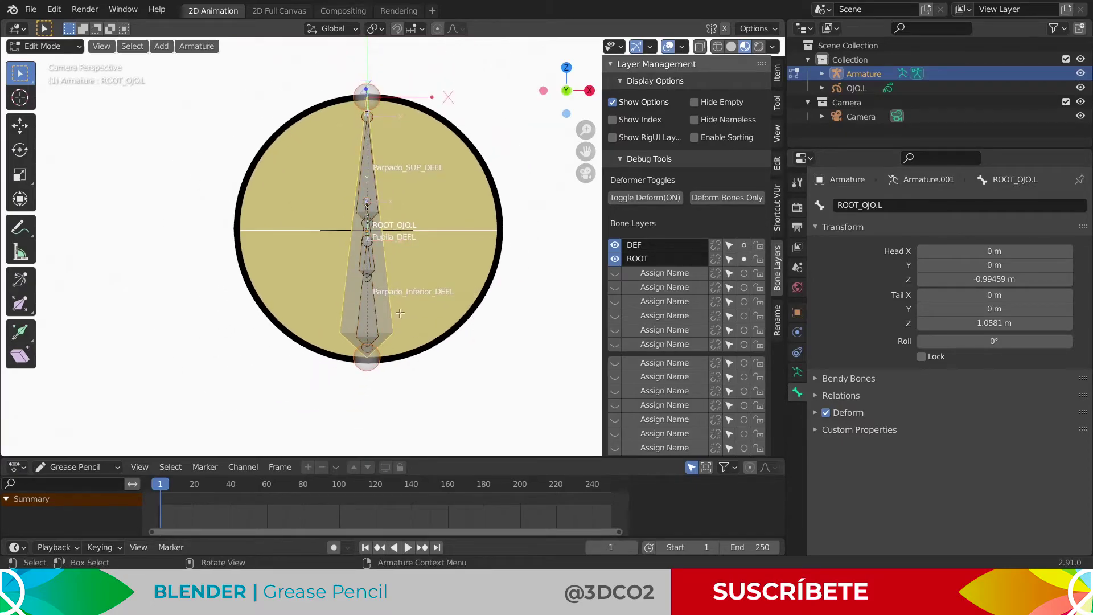
- Test-move ROOT_OJO.L in Pose Mode, cancel it, and return to Edit Mode
{"action": "left_click", "coordinate": [45, 46]}
{"action": "left_click", "coordinate": [72, 93]}
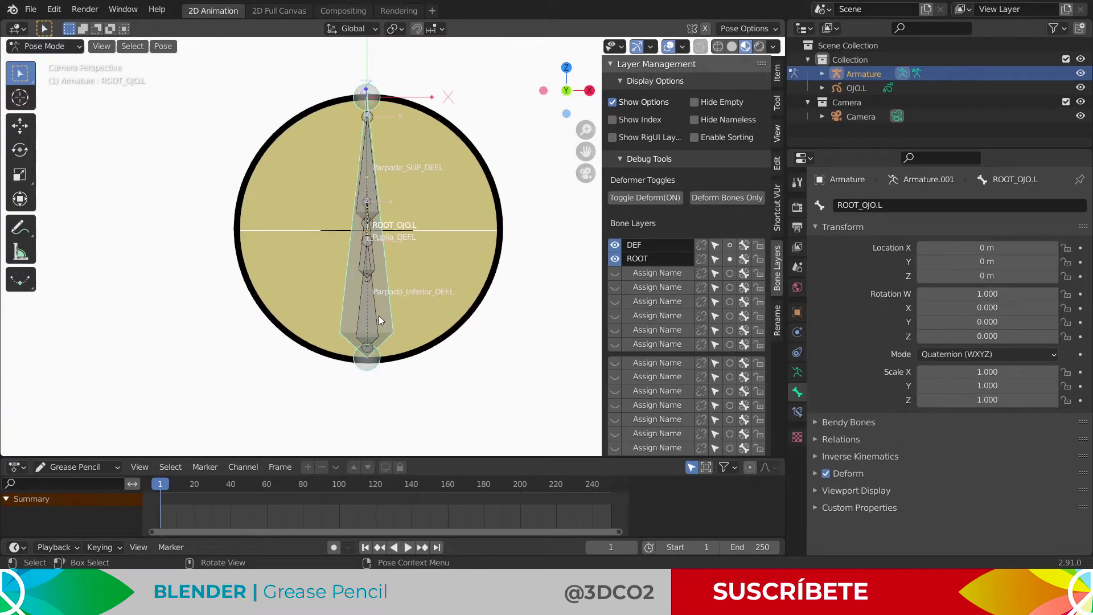
{"action": "key", "text": "g"}
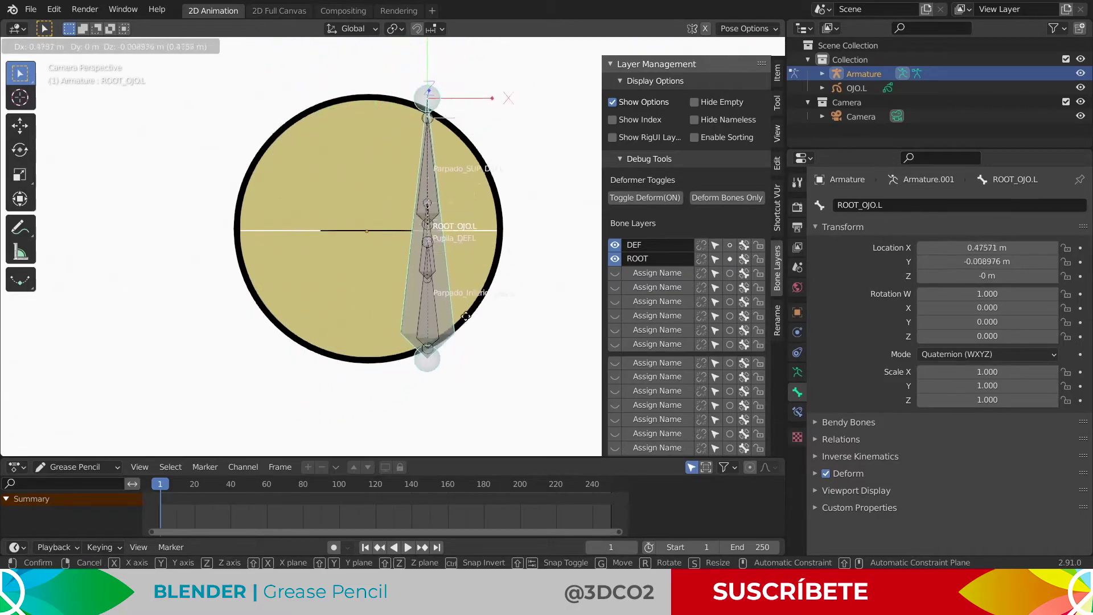
{"action": "right_click", "coordinate": [408, 317]}
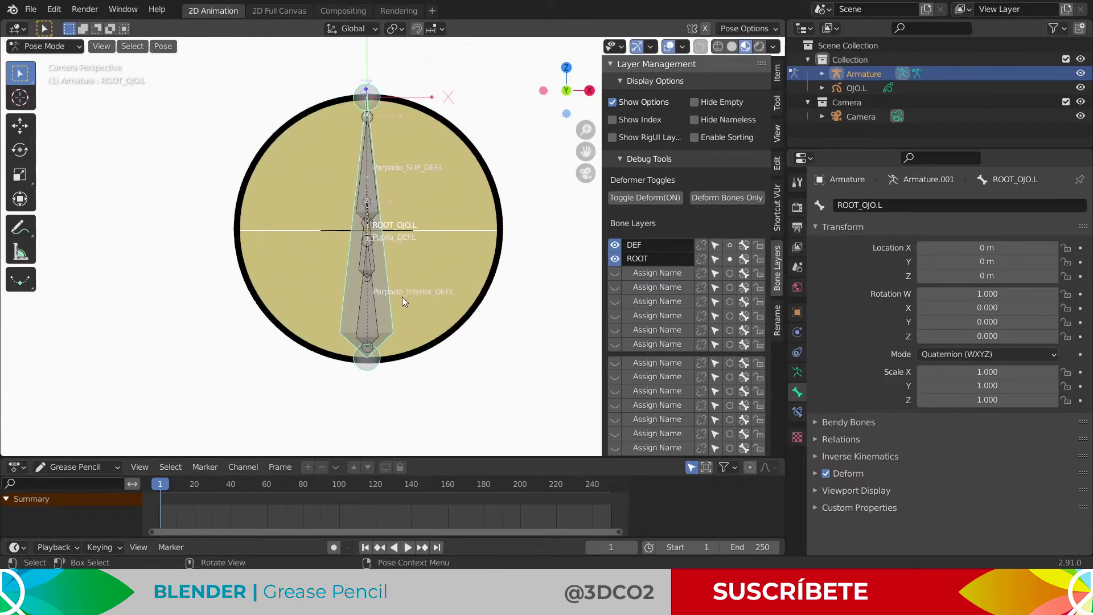
{"action": "scroll", "coordinate": [425, 238], "scroll_direction": "up", "scroll_amount": 2}
{"action": "left_click", "coordinate": [49, 46]}
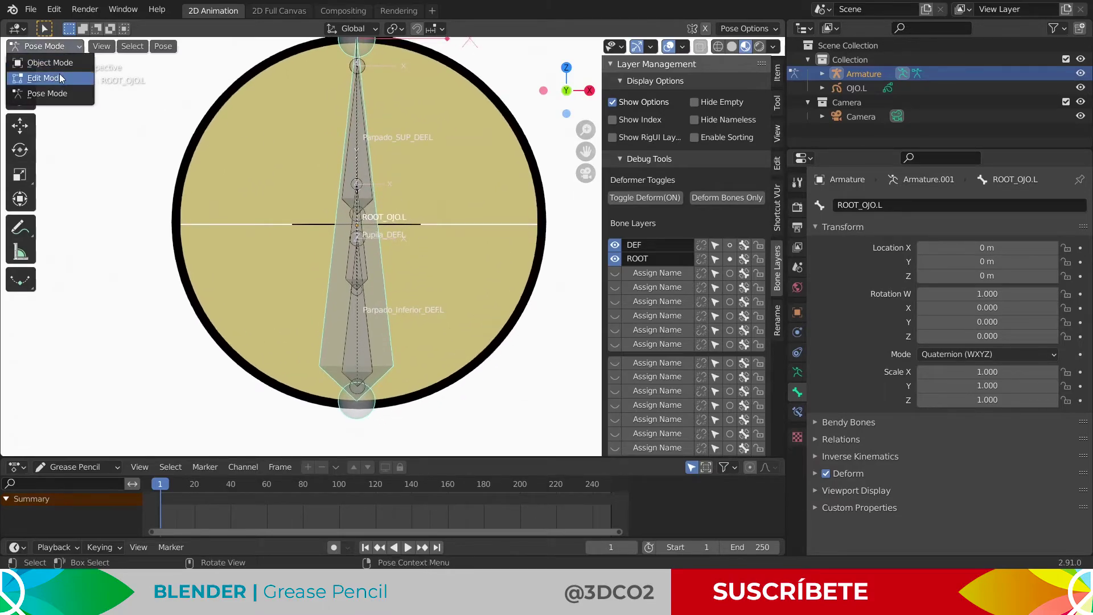
{"action": "left_click", "coordinate": [59, 78]}
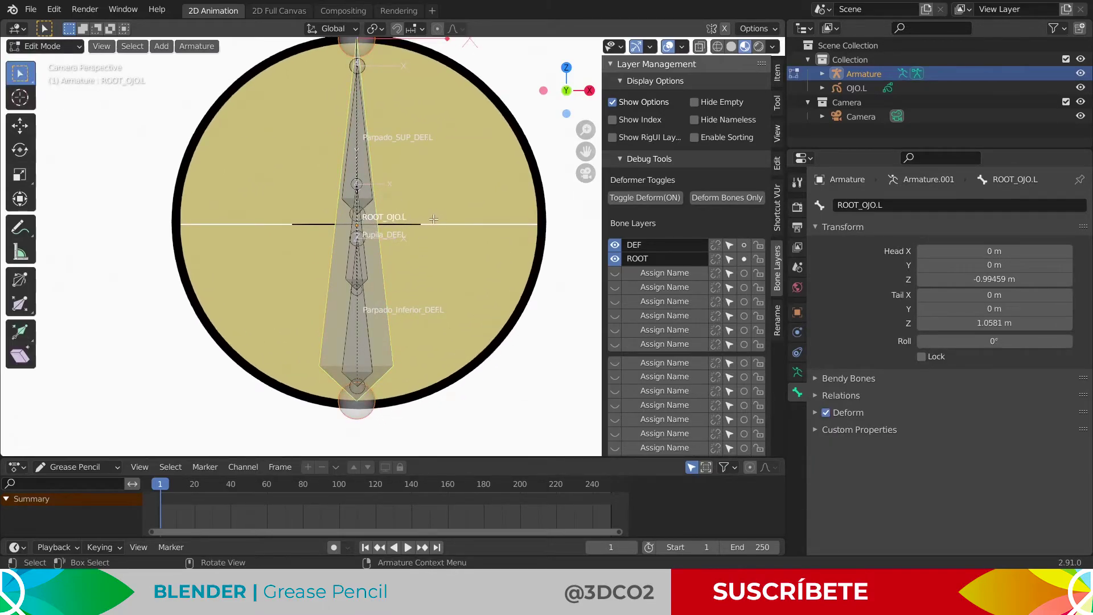
{"action": "scroll", "coordinate": [442, 171], "scroll_direction": "down", "scroll_amount": 3}
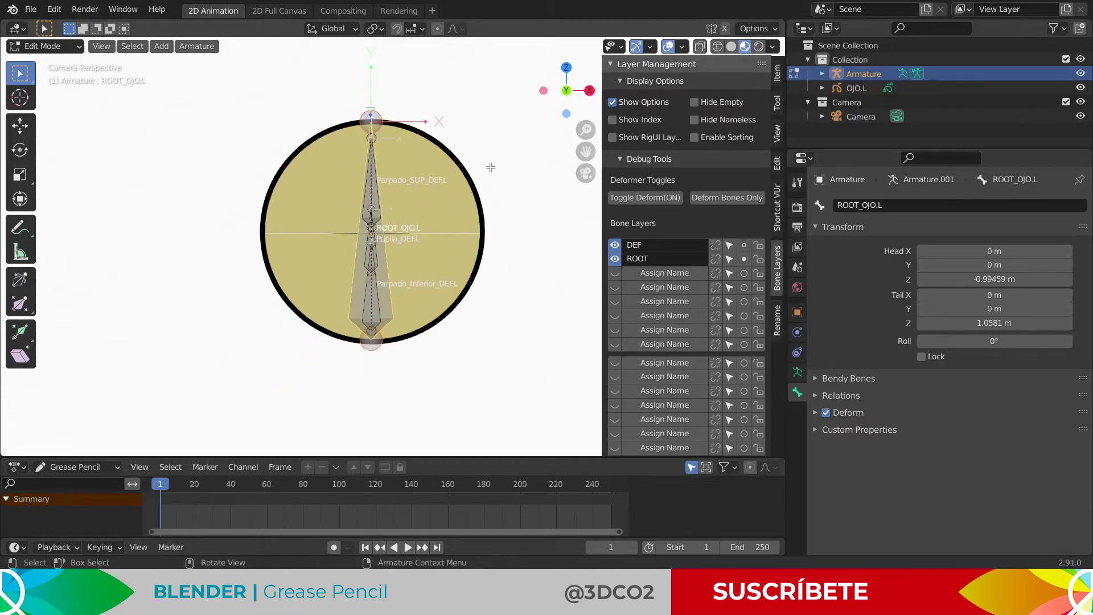
- Parent OJO.L to the armature using Armature Deform with Empty Groups
{"action": "key", "text": "Tab"}
{"action": "left_click", "coordinate": [465, 187]}
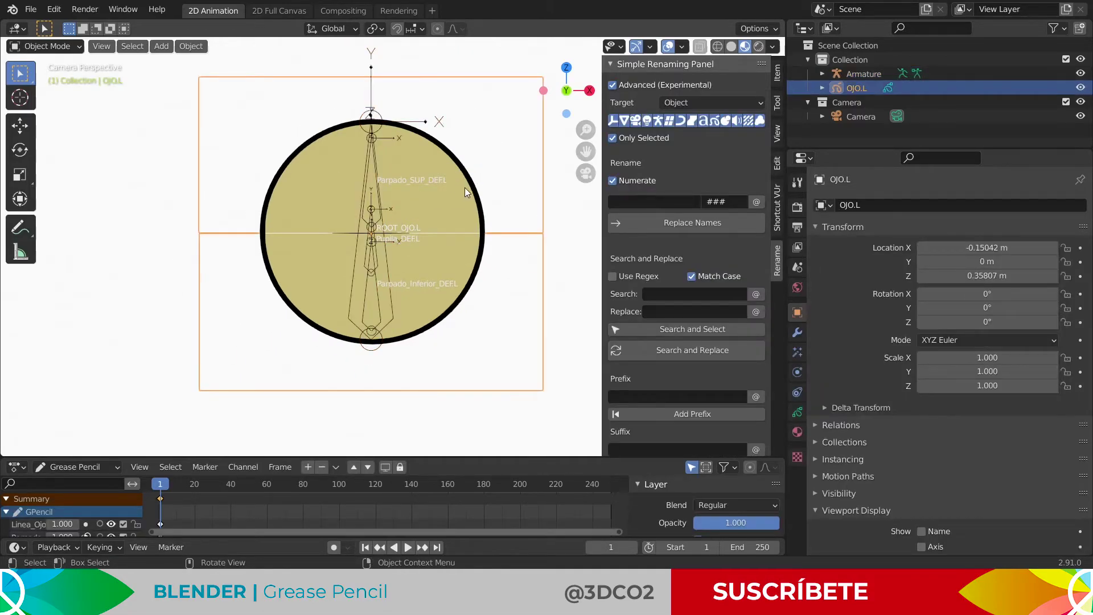
{"action": "scroll", "coordinate": [472, 185], "scroll_direction": "up", "scroll_amount": 2}
{"action": "left_click", "coordinate": [366, 208]}
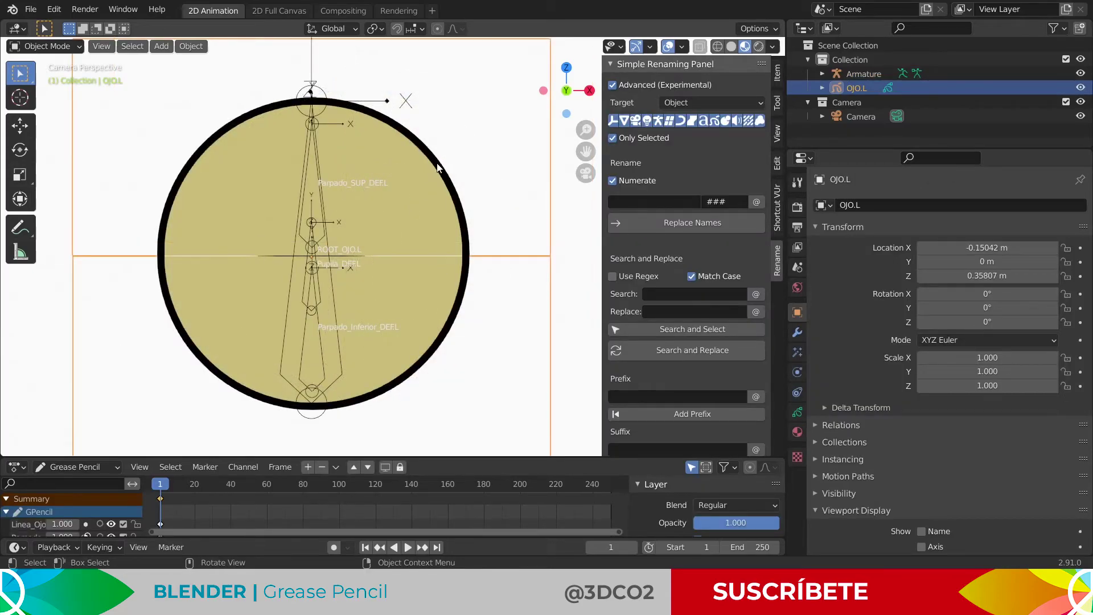
{"action": "left_click", "coordinate": [303, 235], "text": "shift"}
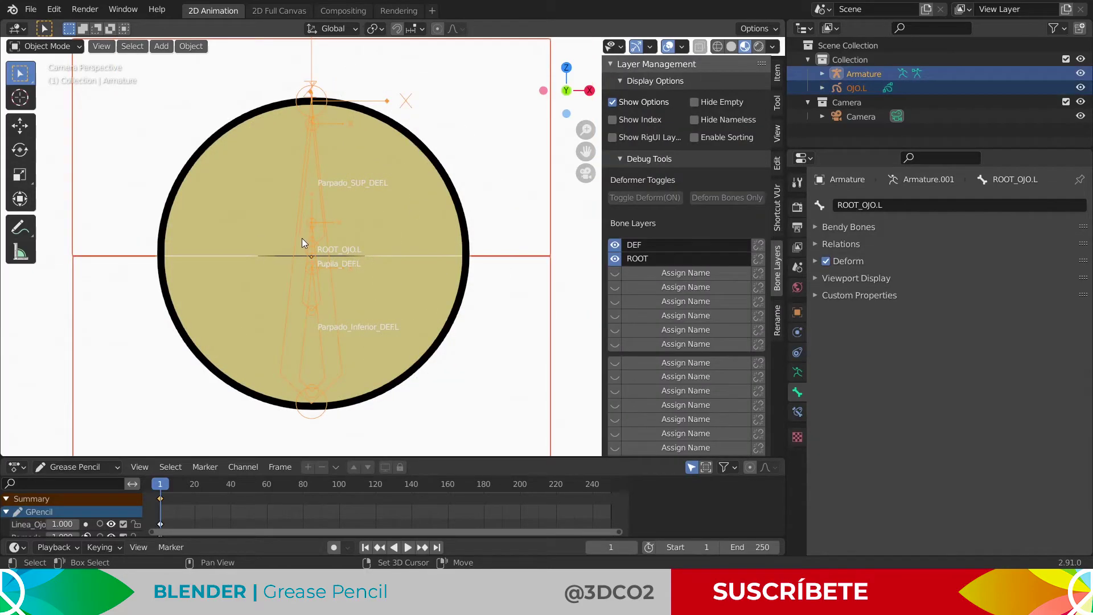
{"action": "key", "text": "ctrl+p"}
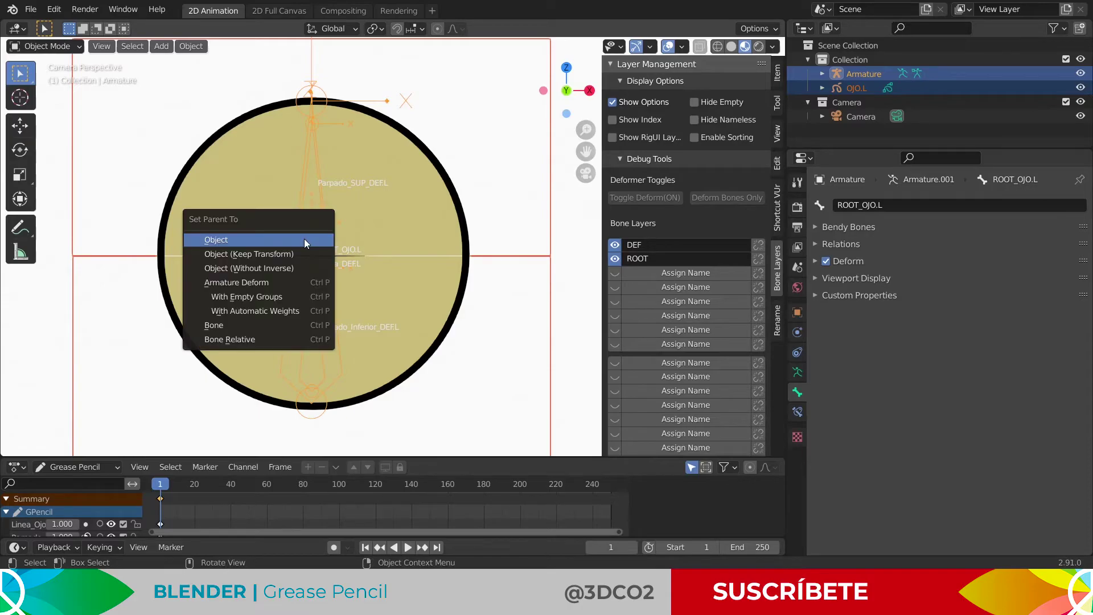
{"action": "key", "text": "Down"}
{"action": "key", "text": "Down"}
{"action": "key", "text": "Down"}
{"action": "key", "text": "Down"}
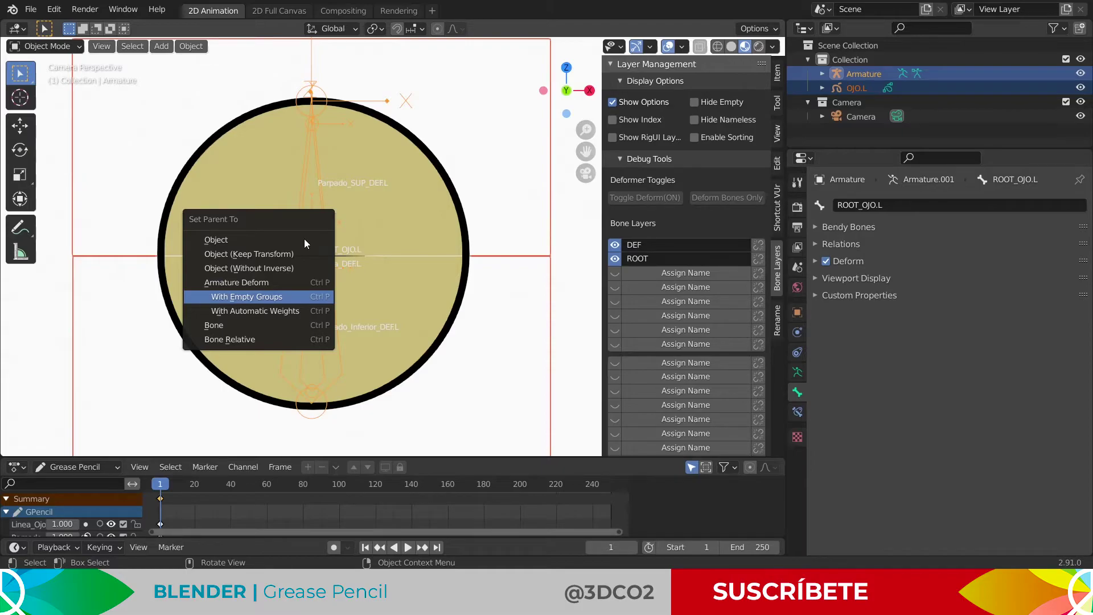
{"action": "key", "text": "Return"}
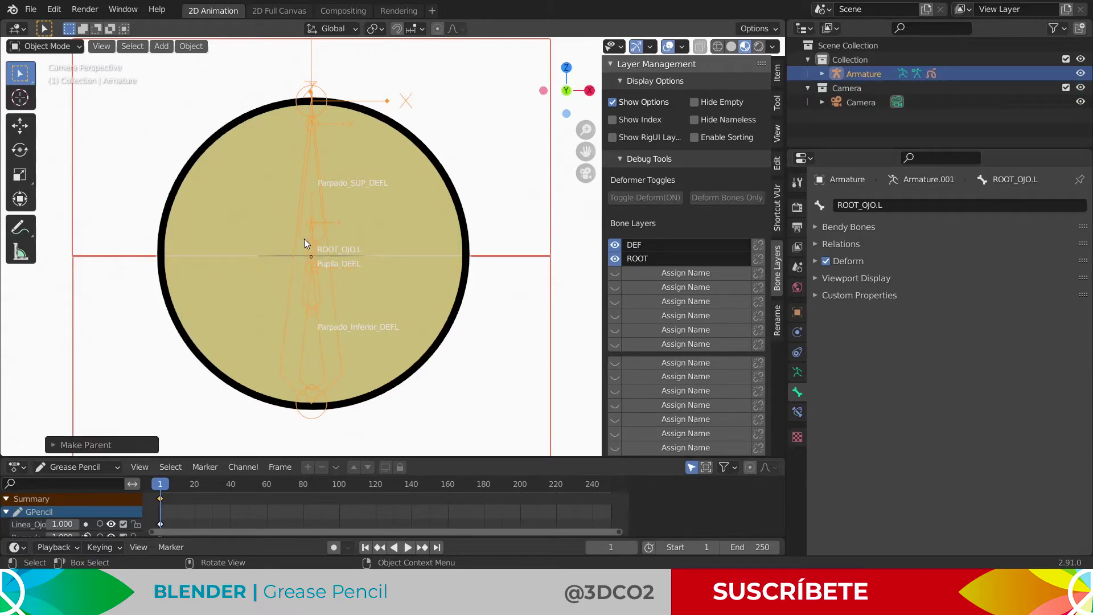
{"action": "left_click", "coordinate": [555, 236]}
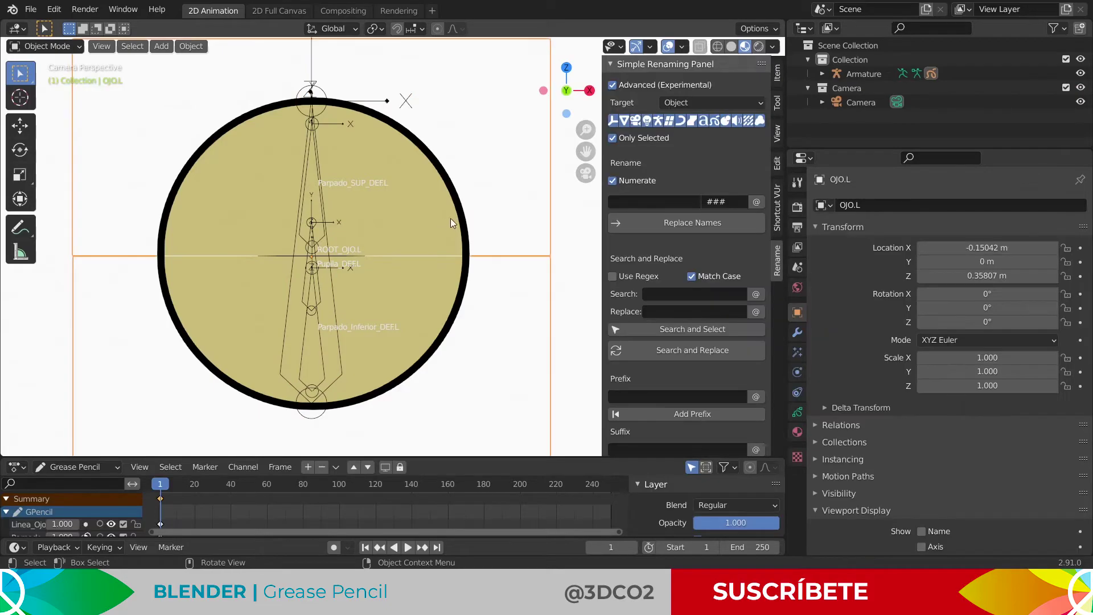
- Expand OJO.L's Vertex Groups in Object Data properties, showing the four bone groups
{"action": "left_click", "coordinate": [798, 411]}
{"action": "scroll", "coordinate": [856, 295], "scroll_direction": "down", "scroll_amount": 5}
{"action": "scroll", "coordinate": [856, 295], "scroll_direction": "down", "scroll_amount": 4}
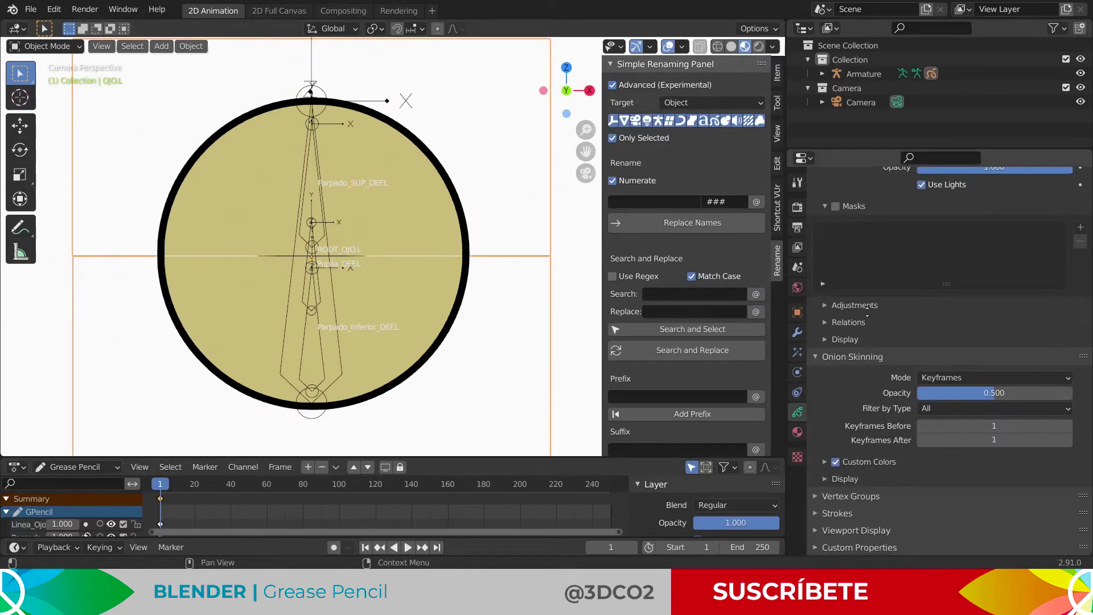
{"action": "left_click", "coordinate": [819, 497]}
{"action": "scroll", "coordinate": [882, 449], "scroll_direction": "down", "scroll_amount": 5}
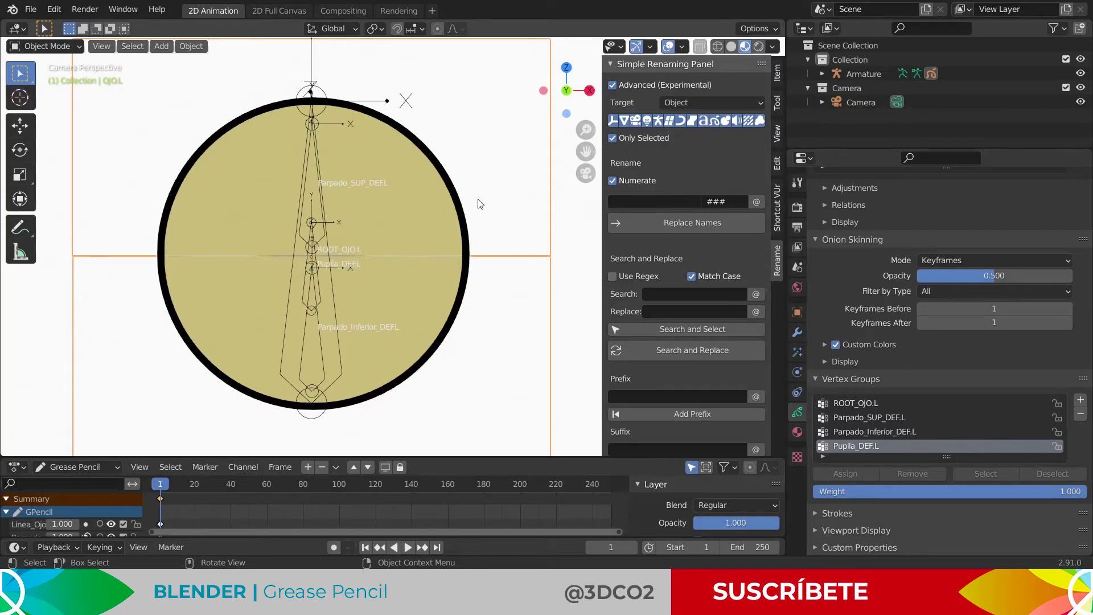
{"action": "left_click", "coordinate": [311, 228]}
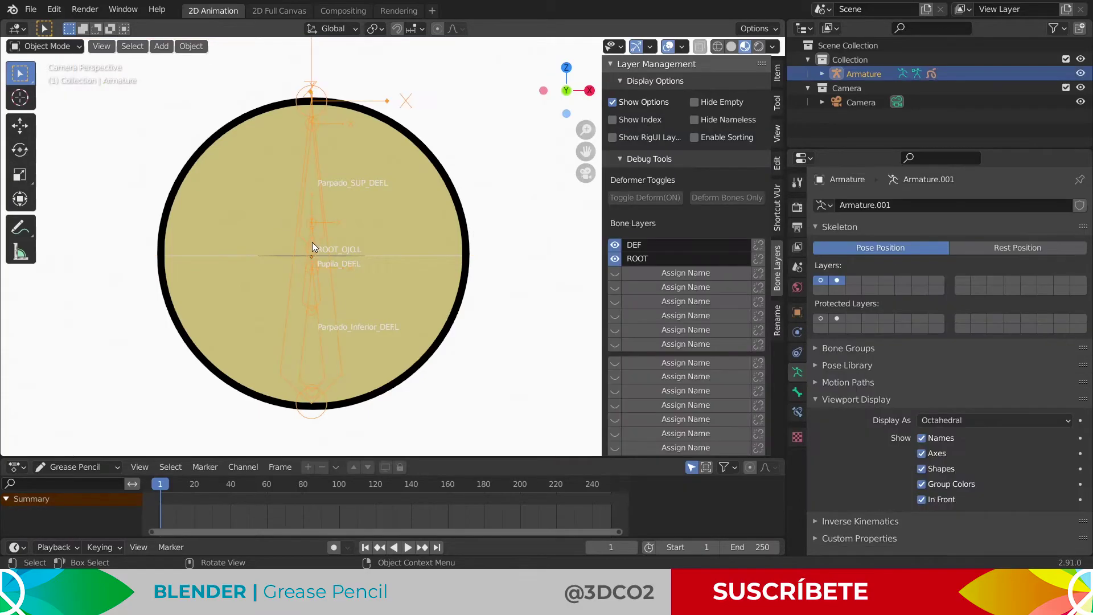
{"action": "left_click", "coordinate": [343, 244]}
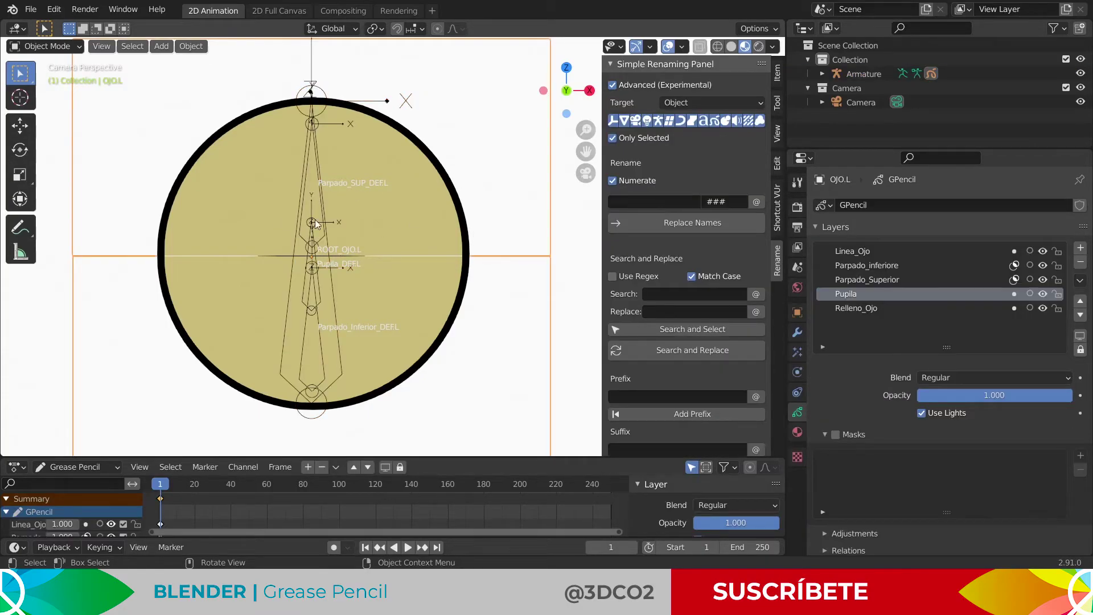
- Put OJO.L in Edit Mode and hide all layers except the upper eyelid
{"action": "left_click", "coordinate": [50, 47]}
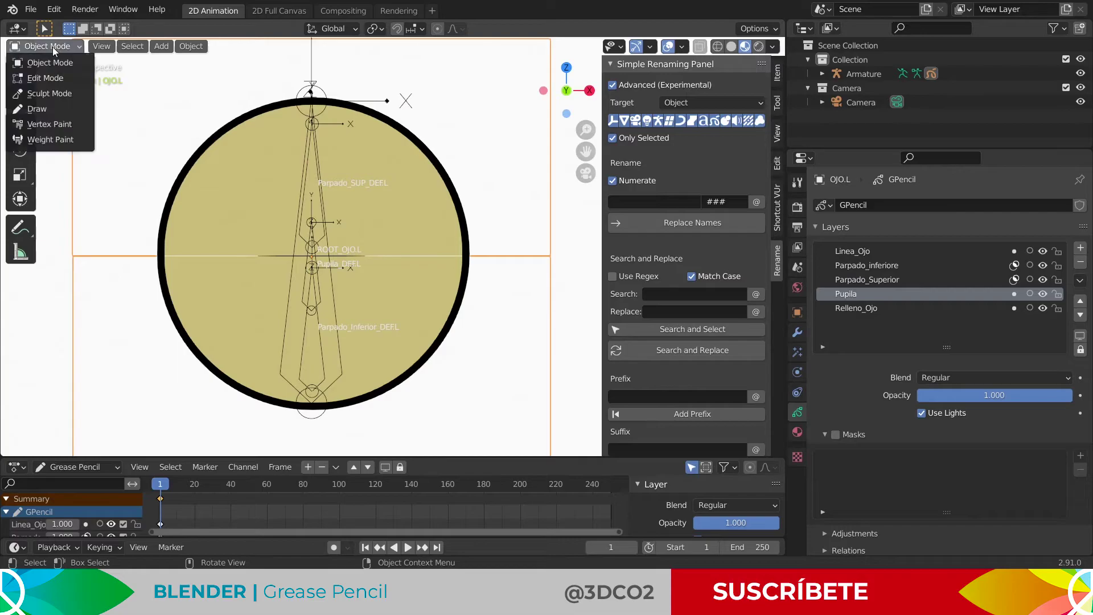
{"action": "left_click", "coordinate": [57, 80]}
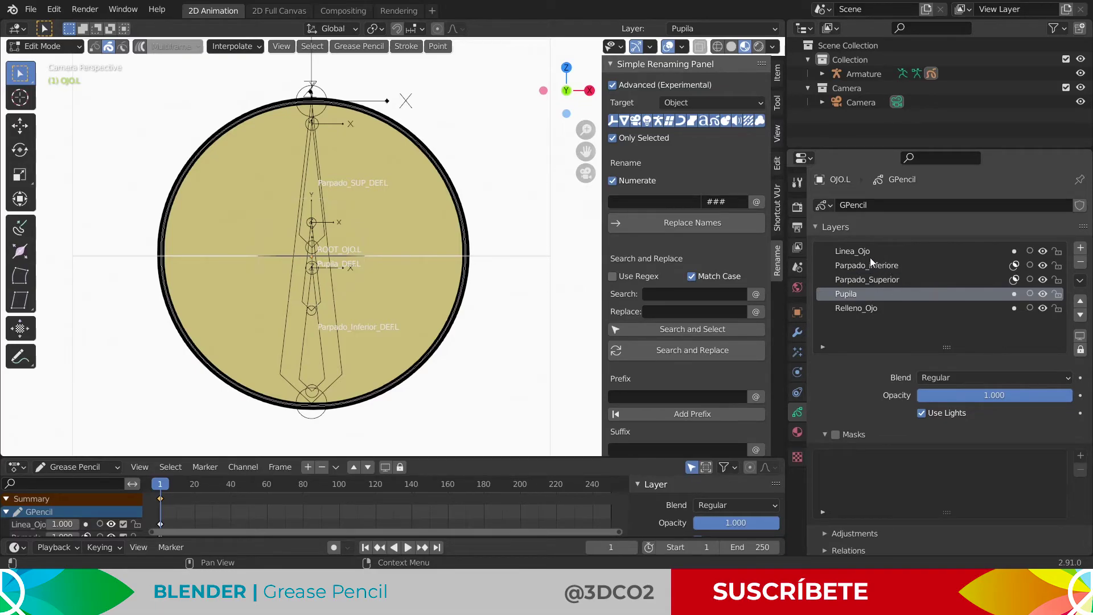
{"action": "left_click", "coordinate": [1043, 253]}
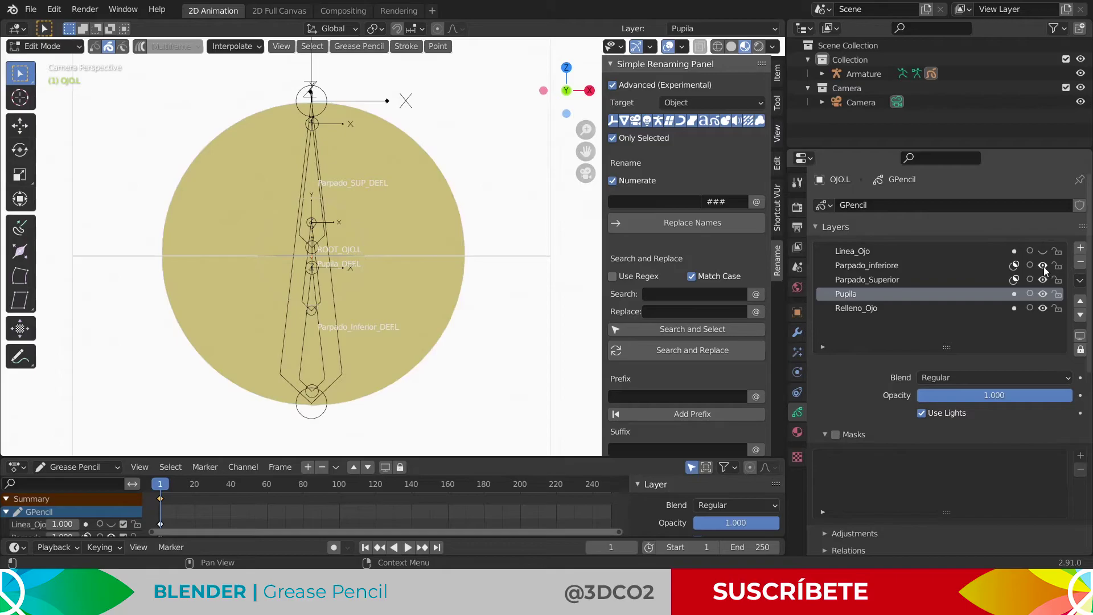
{"action": "left_click", "coordinate": [1043, 294]}
{"action": "left_click", "coordinate": [1043, 308]}
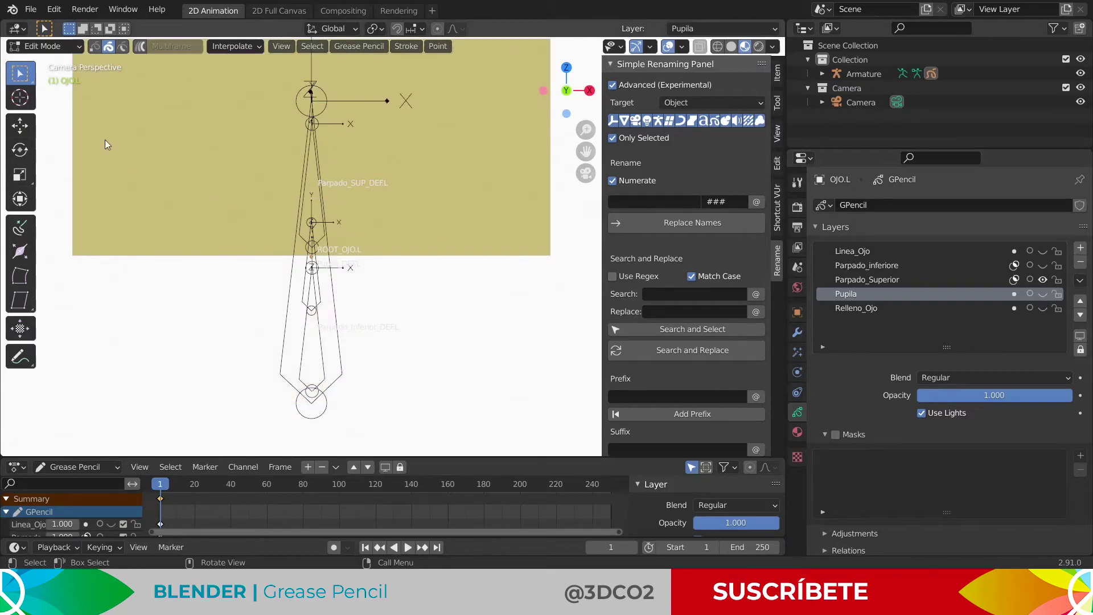
- Centre the upper eyelid and make Parpado_SUP_DEF.L the active vertex group
{"action": "middle_click_drag", "start_coordinate": [288, 166], "coordinate": [309, 243], "text": "shift"}
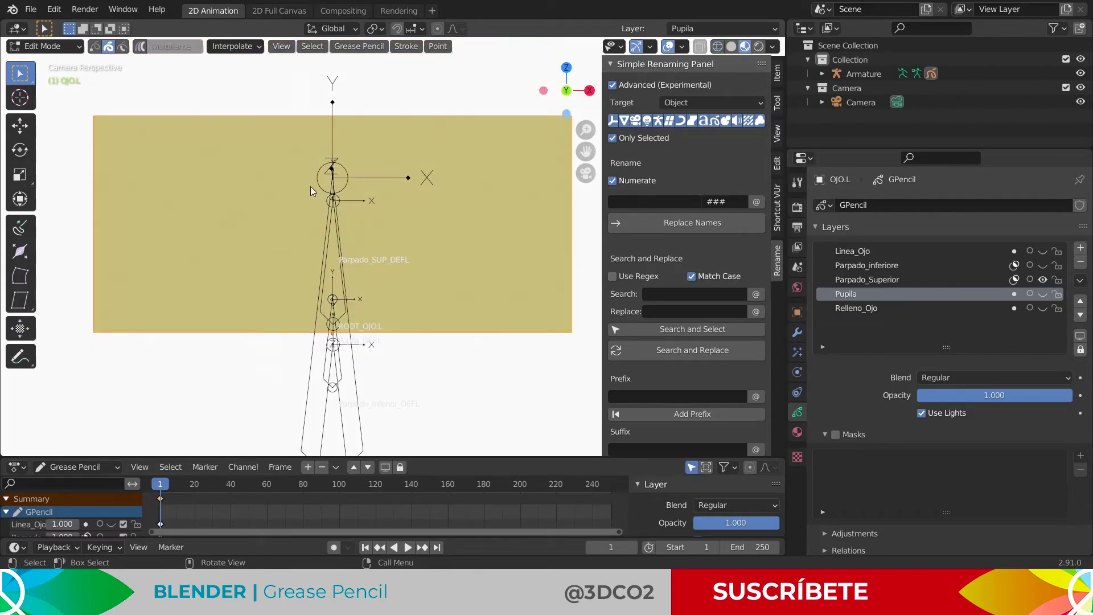
{"action": "scroll", "coordinate": [865, 317], "scroll_direction": "down", "scroll_amount": 4}
{"action": "scroll", "coordinate": [865, 317], "scroll_direction": "down", "scroll_amount": 4}
{"action": "scroll", "coordinate": [897, 422], "scroll_direction": "down", "scroll_amount": 4}
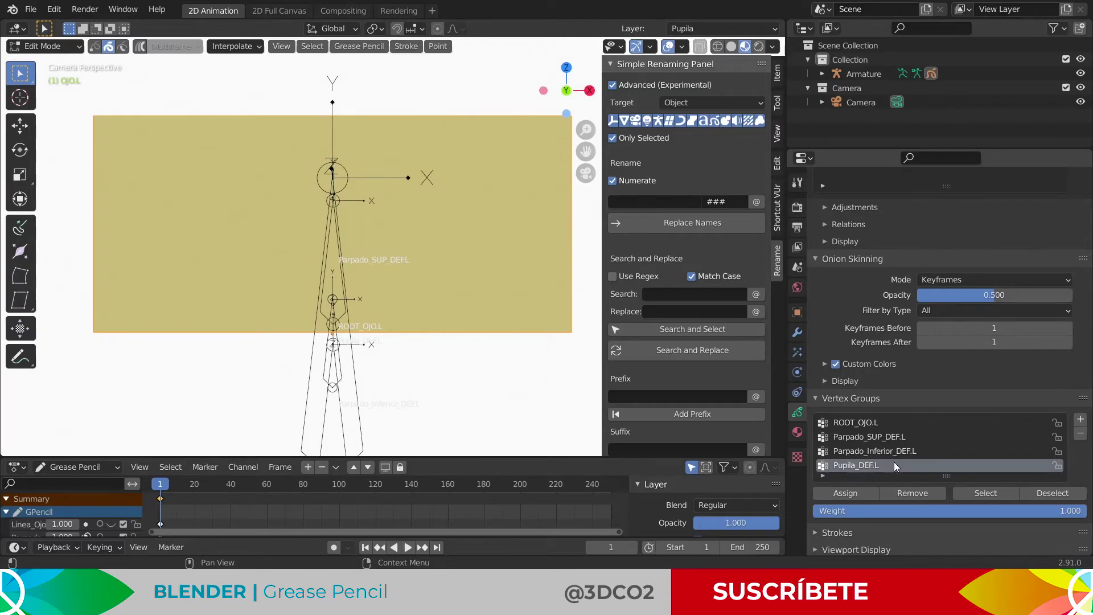
{"action": "left_click", "coordinate": [862, 438]}
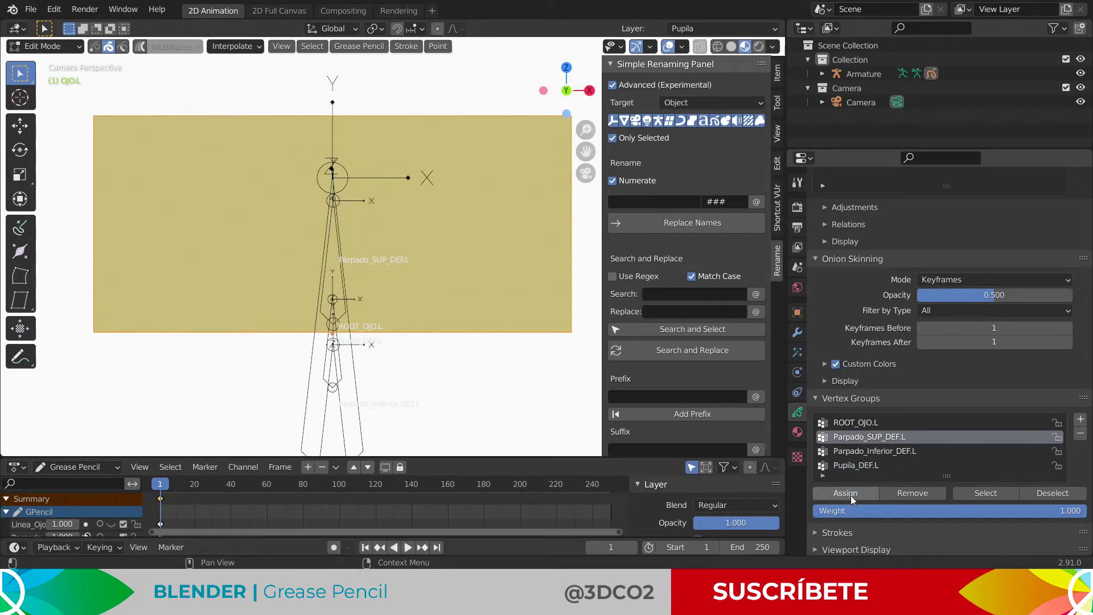
{"action": "scroll", "coordinate": [390, 252], "scroll_direction": "down", "scroll_amount": 2}
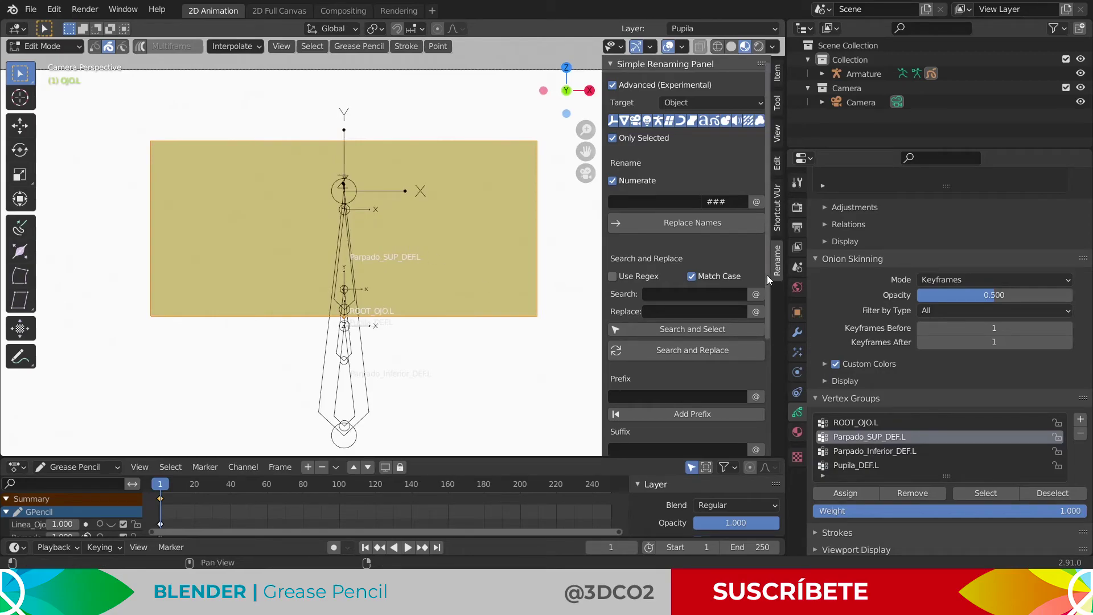
{"action": "scroll", "coordinate": [879, 495], "scroll_direction": "up", "scroll_amount": 8}
{"action": "scroll", "coordinate": [909, 341], "scroll_direction": "up", "scroll_amount": 4}
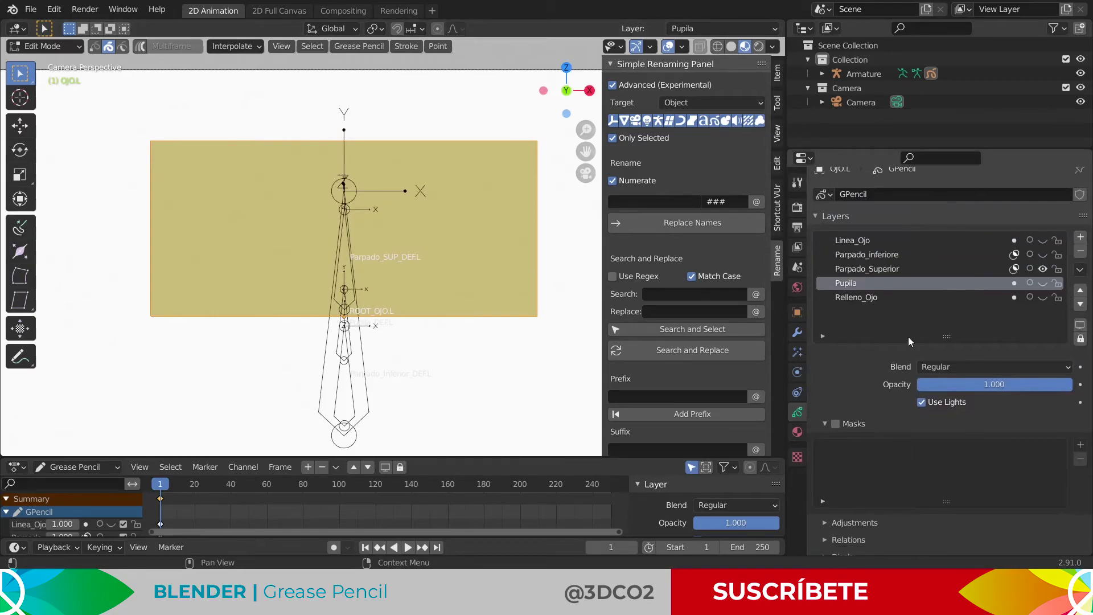
- Assign the lower eyelid stroke to the Parpado_Inferior_DEF.L vertex group
{"action": "left_click", "coordinate": [1043, 269]}
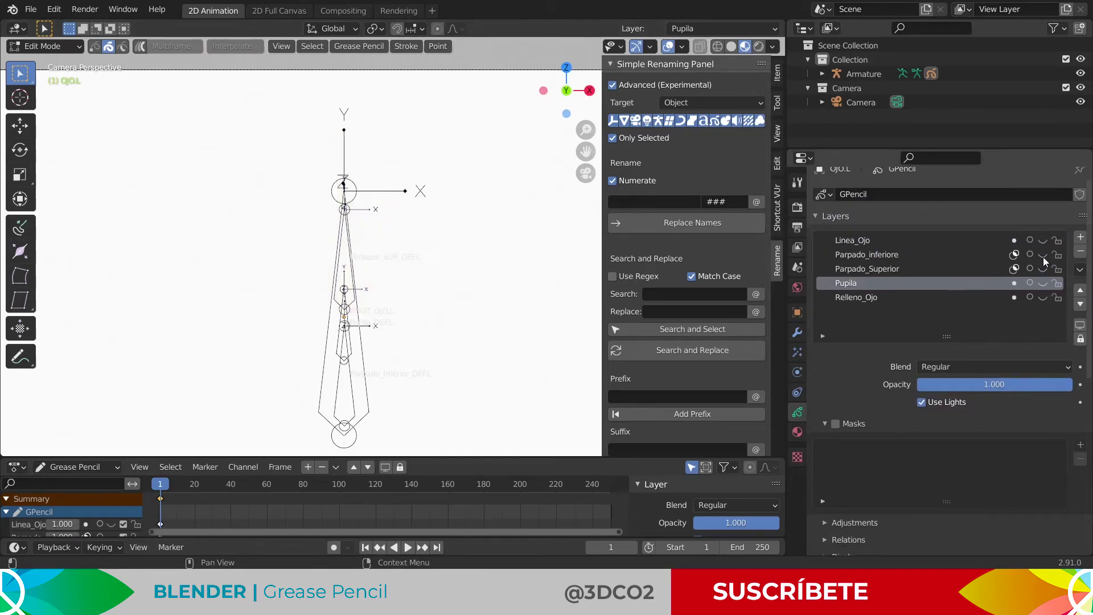
{"action": "middle_click_drag", "start_coordinate": [450, 380], "coordinate": [449, 289], "text": "shift"}
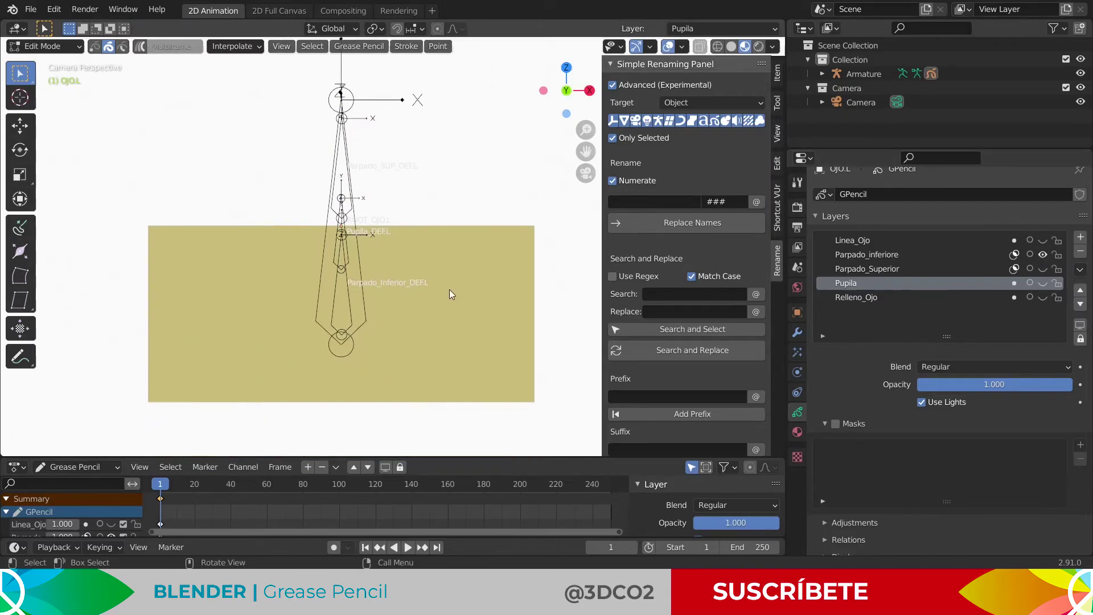
{"action": "left_click", "coordinate": [477, 255]}
{"action": "scroll", "coordinate": [885, 368], "scroll_direction": "down", "scroll_amount": 5}
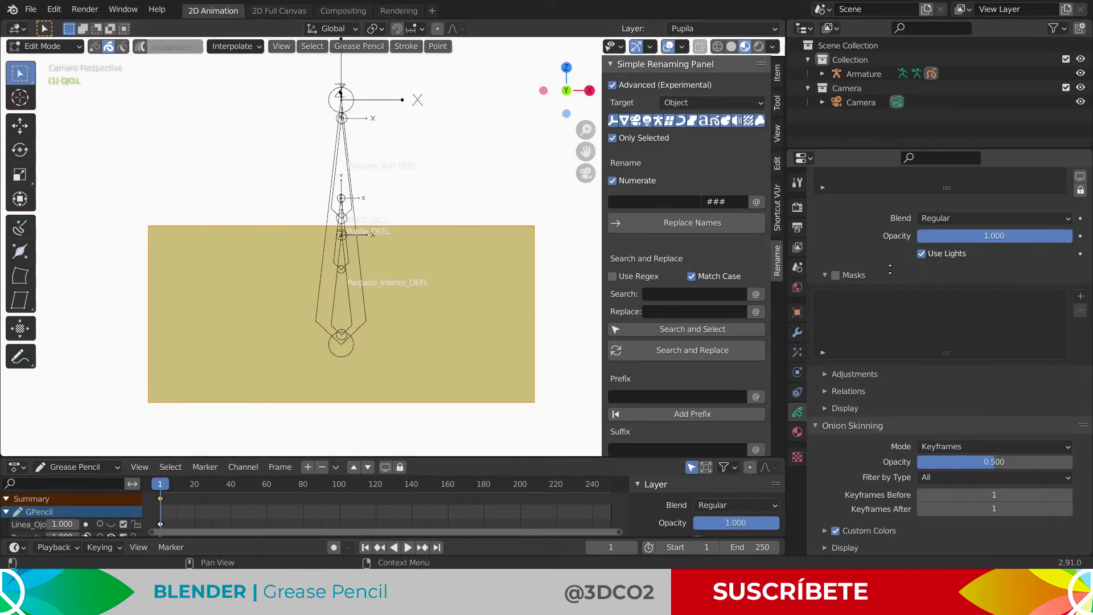
{"action": "scroll", "coordinate": [885, 368], "scroll_direction": "down", "scroll_amount": 6}
{"action": "left_click", "coordinate": [883, 431]}
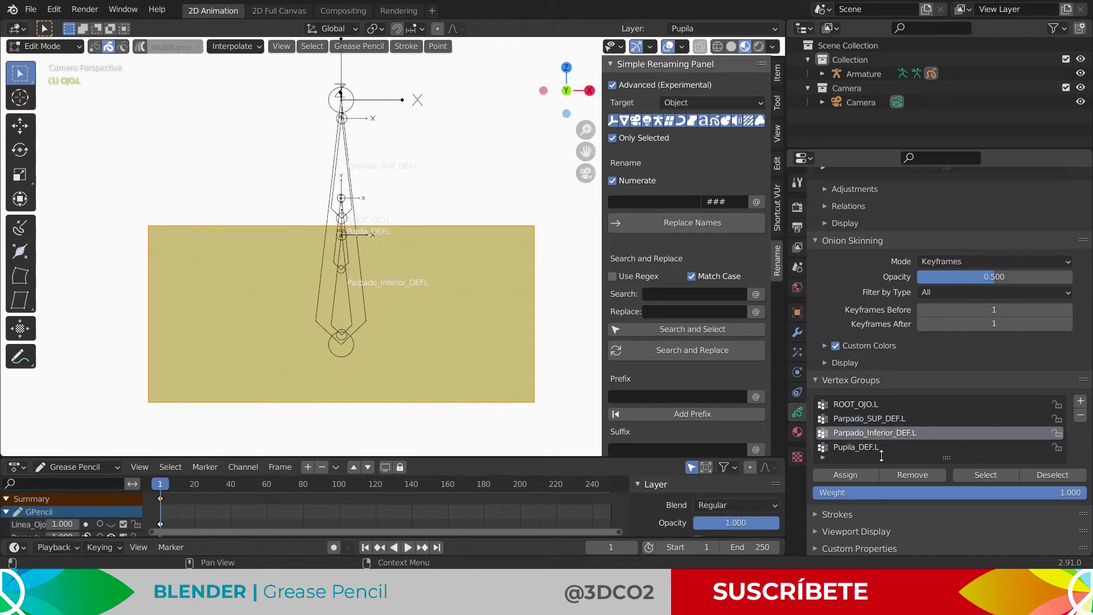
{"action": "left_click", "coordinate": [859, 476]}
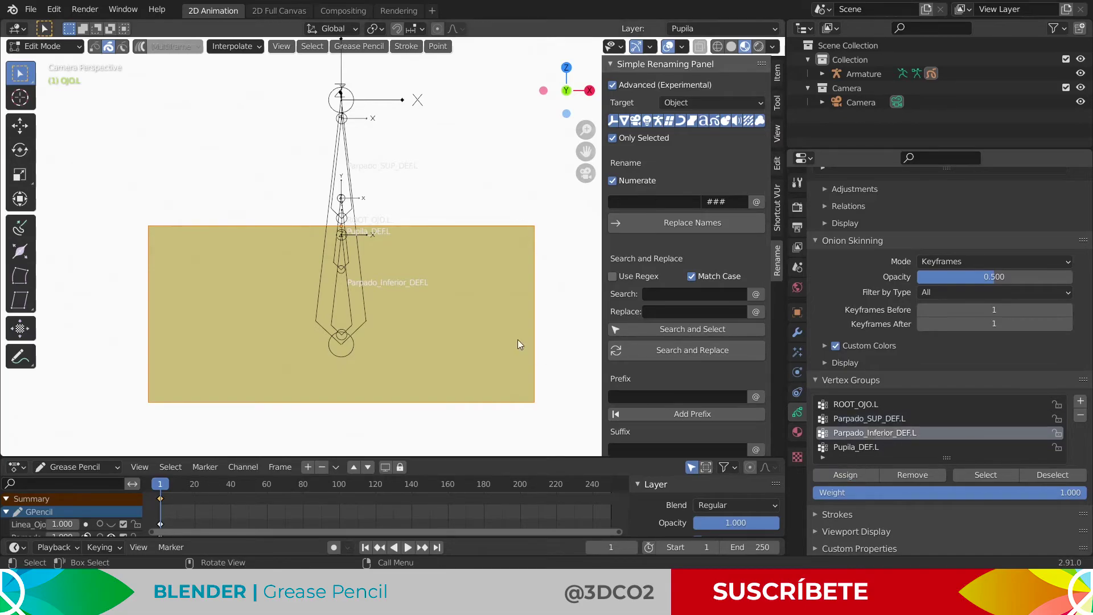
{"action": "scroll", "coordinate": [518, 340], "scroll_direction": "up", "scroll_amount": 3, "text": "shift"}
{"action": "scroll", "coordinate": [914, 342], "scroll_direction": "up", "scroll_amount": 5}
{"action": "scroll", "coordinate": [918, 353], "scroll_direction": "up", "scroll_amount": 6}
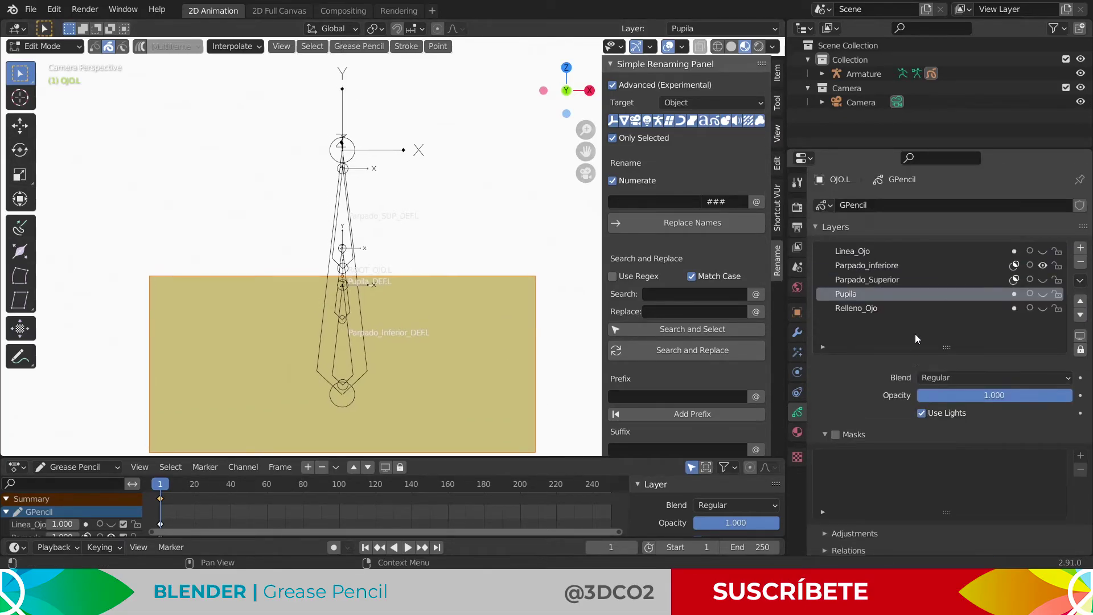
- Show only the pupil layer, select its stroke, and activate Pupila_DEF.L
{"action": "left_click", "coordinate": [1043, 294]}
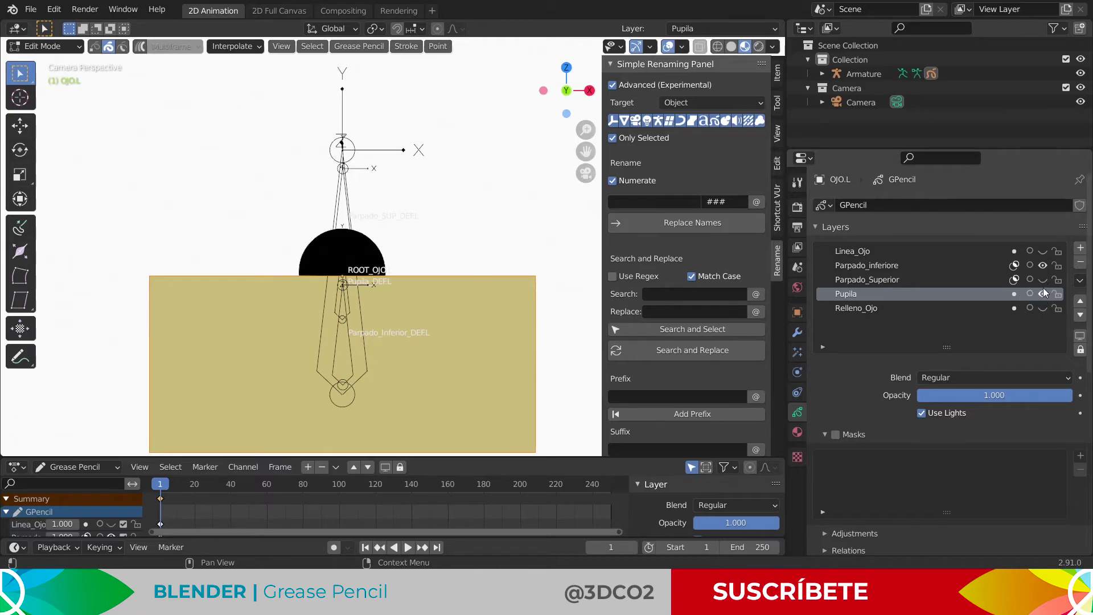
{"action": "left_click", "coordinate": [1042, 266]}
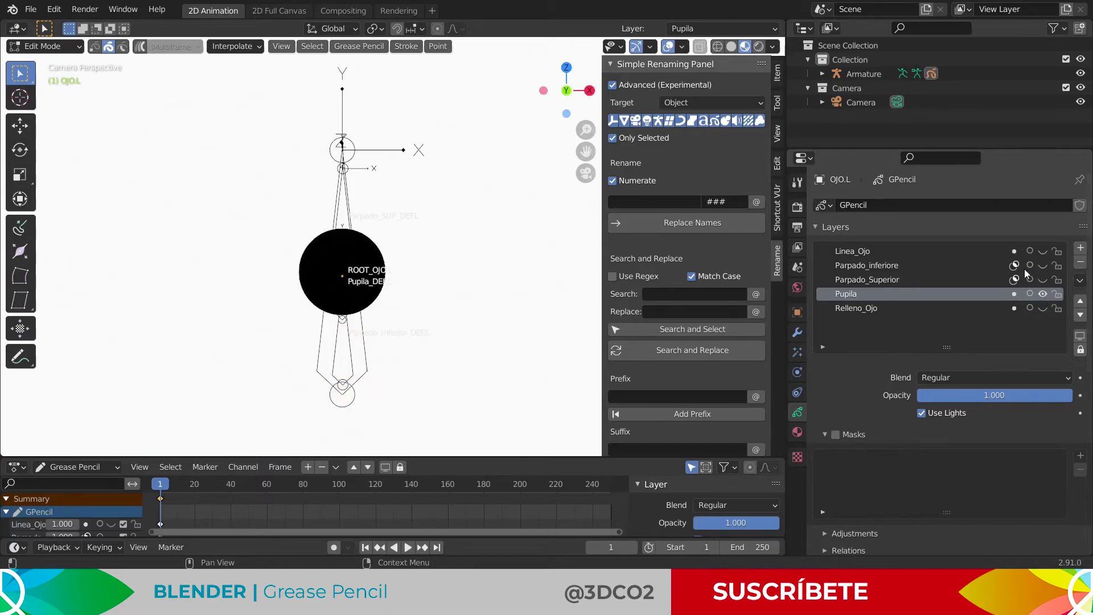
{"action": "left_click", "coordinate": [367, 278]}
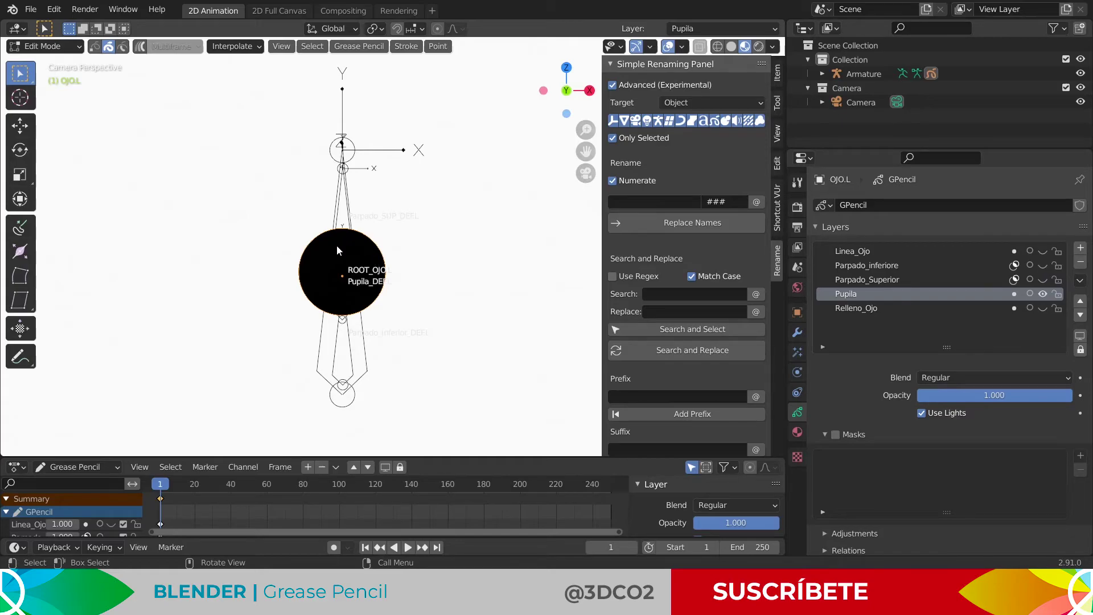
{"action": "key", "text": "alt+z"}
{"action": "key", "text": "alt+z"}
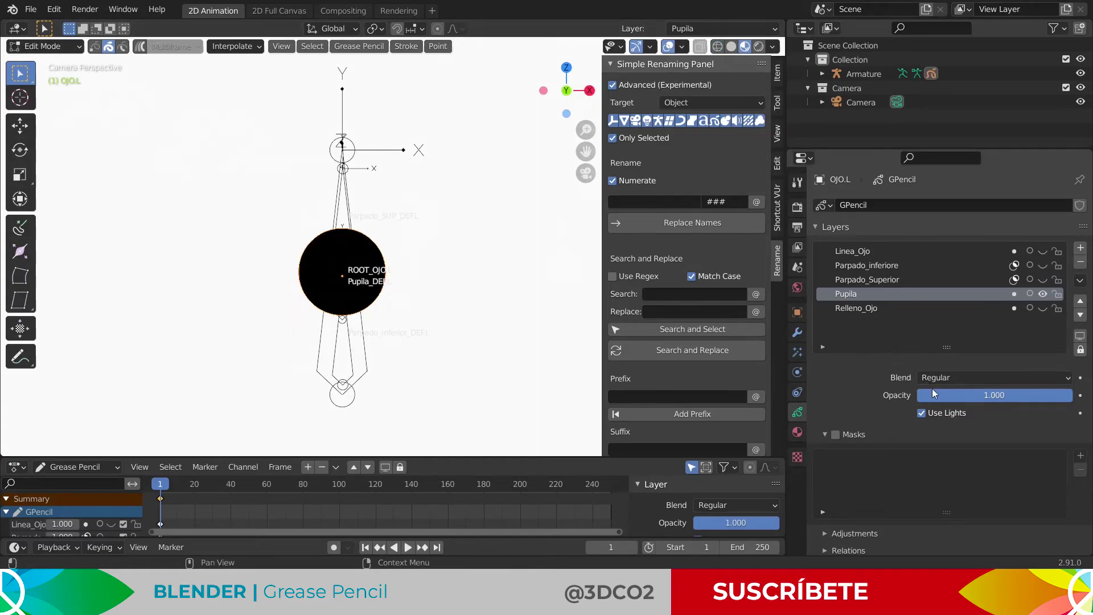
{"action": "scroll", "coordinate": [917, 405], "scroll_direction": "down", "scroll_amount": 5}
{"action": "scroll", "coordinate": [900, 421], "scroll_direction": "down", "scroll_amount": 5}
{"action": "scroll", "coordinate": [883, 439], "scroll_direction": "down", "scroll_amount": 3}
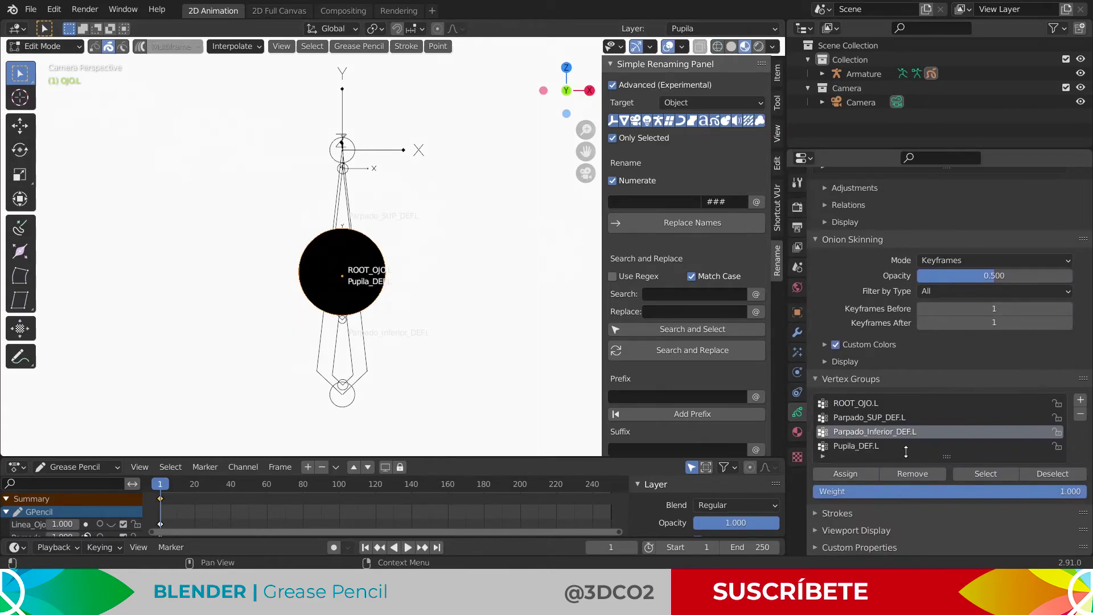
{"action": "left_click", "coordinate": [866, 447]}
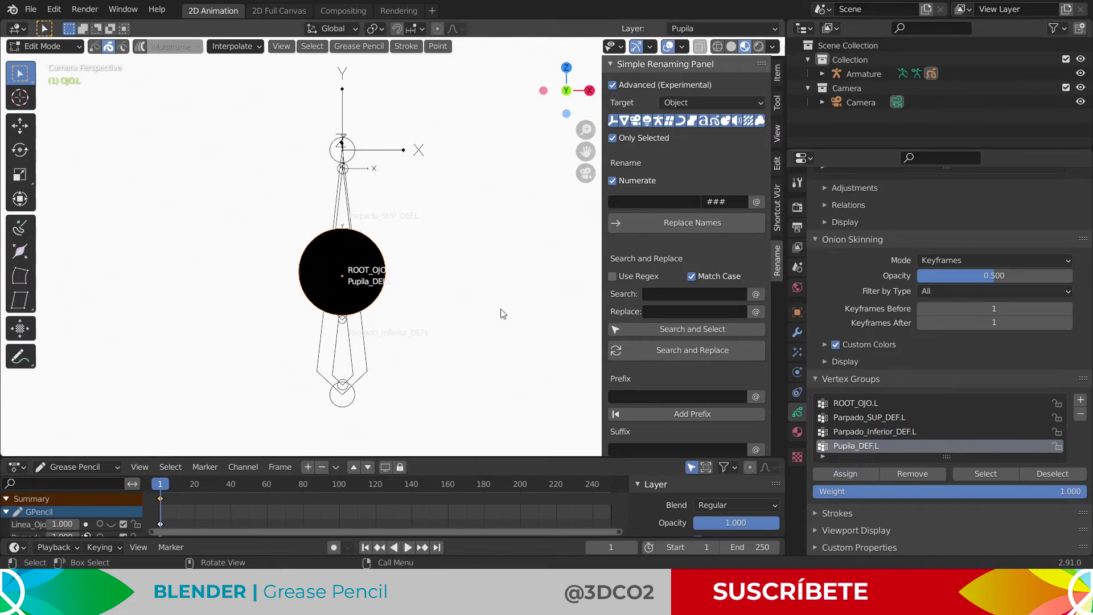
{"action": "scroll", "coordinate": [905, 293], "scroll_direction": "up", "scroll_amount": 5}
{"action": "scroll", "coordinate": [891, 294], "scroll_direction": "up", "scroll_amount": 6}
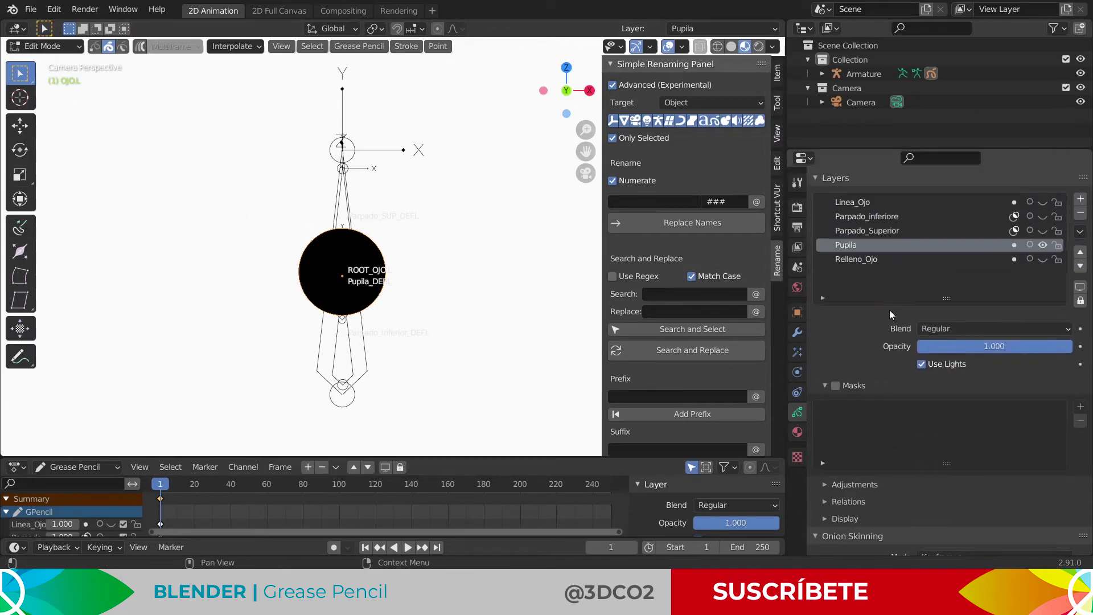
{"action": "scroll", "coordinate": [882, 308], "scroll_direction": "up", "scroll_amount": 2}
- Make Linea_Ojo the active layer, showing the outline and fill layers and hiding Pupila
{"action": "left_click", "coordinate": [866, 252]}
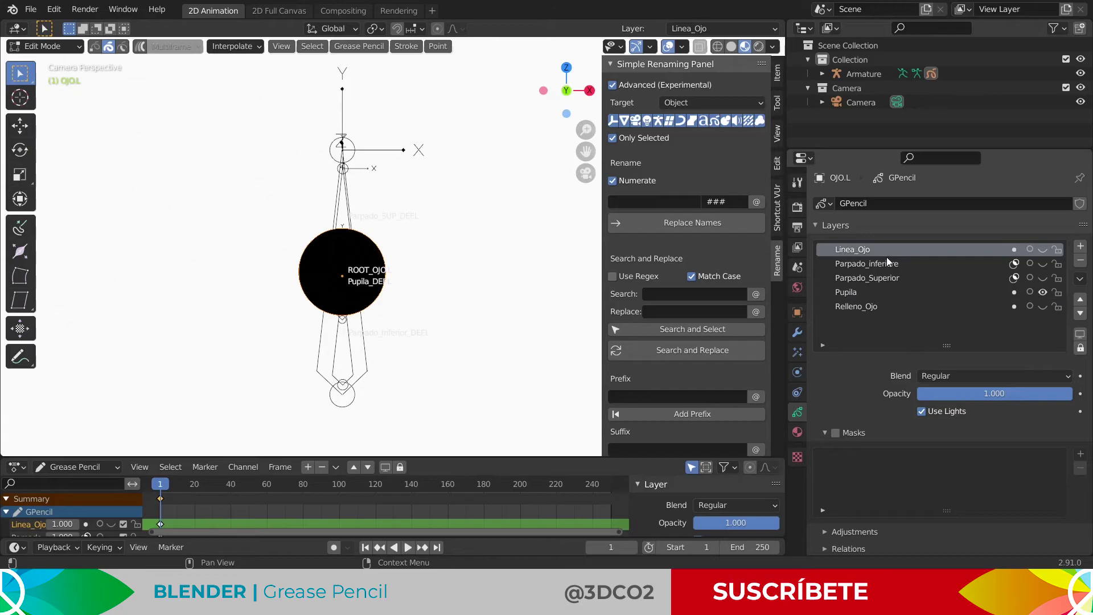
{"action": "left_click", "coordinate": [1042, 292]}
{"action": "left_click", "coordinate": [1043, 249]}
{"action": "left_click", "coordinate": [1043, 307]}
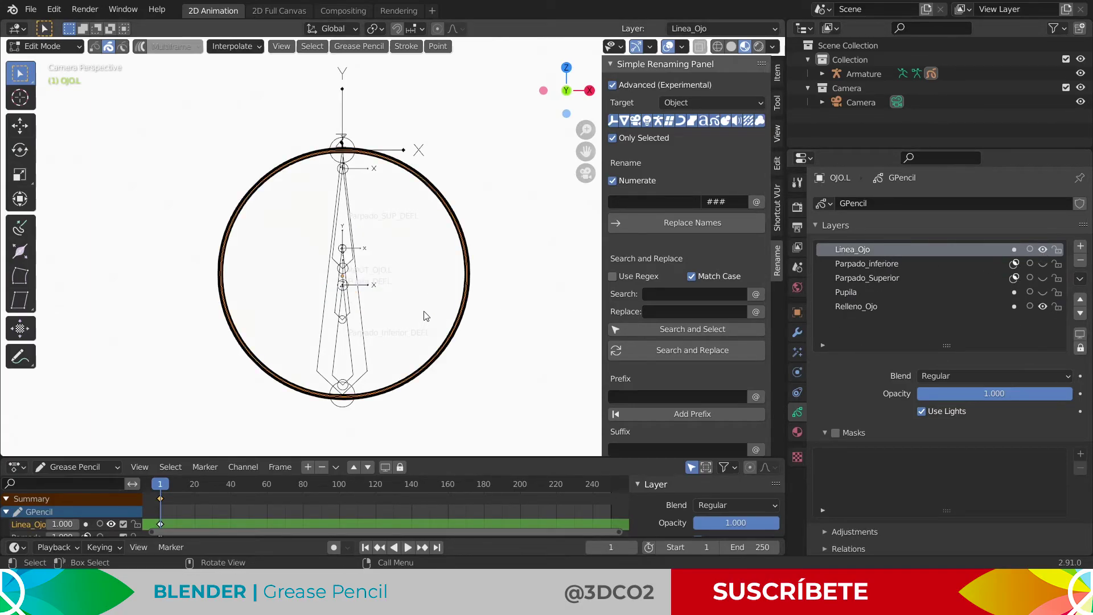
- Make ROOT_OJO.L the active vertex group for the eye outline
{"action": "scroll", "coordinate": [859, 373], "scroll_direction": "down", "scroll_amount": 9}
{"action": "scroll", "coordinate": [888, 402], "scroll_direction": "down", "scroll_amount": 3}
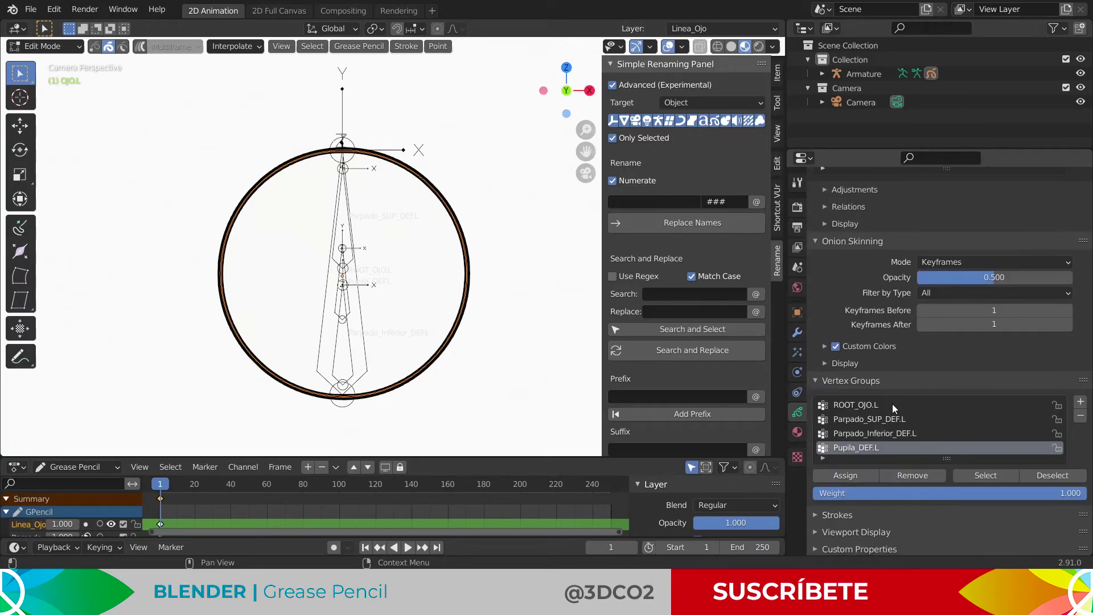
{"action": "left_click", "coordinate": [862, 409]}
- Make the Parpado_inferiore, Parpado_Superior and Pupila layers visible again
{"action": "scroll", "coordinate": [886, 247], "scroll_direction": "up", "scroll_amount": 4}
{"action": "scroll", "coordinate": [888, 285], "scroll_direction": "up", "scroll_amount": 5}
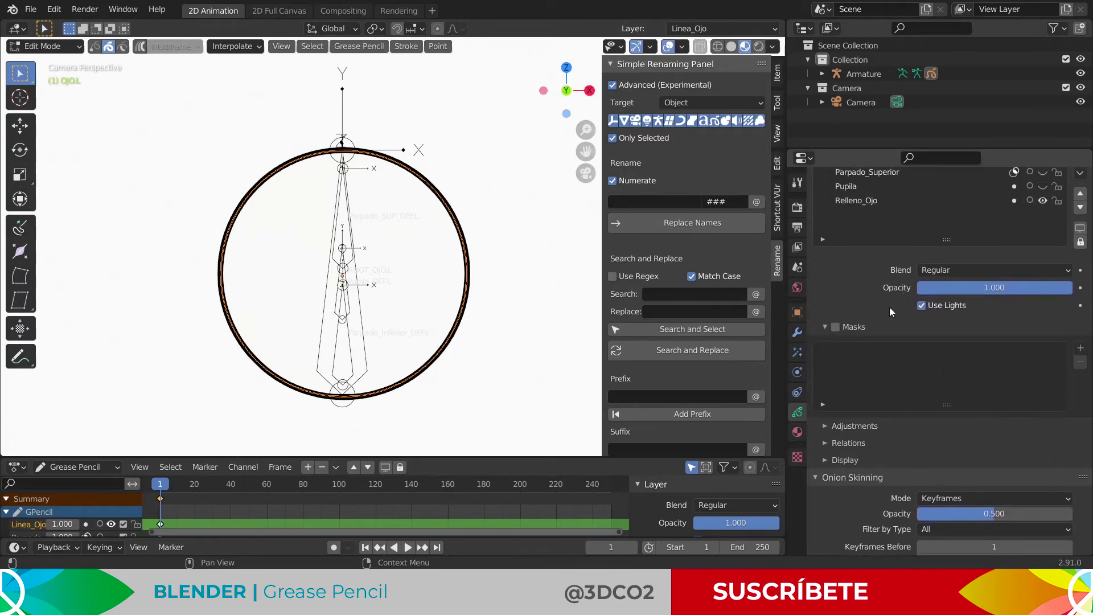
{"action": "scroll", "coordinate": [889, 306], "scroll_direction": "up", "scroll_amount": 6}
{"action": "scroll", "coordinate": [899, 336], "scroll_direction": "down", "scroll_amount": 9}
{"action": "scroll", "coordinate": [907, 351], "scroll_direction": "down", "scroll_amount": 5}
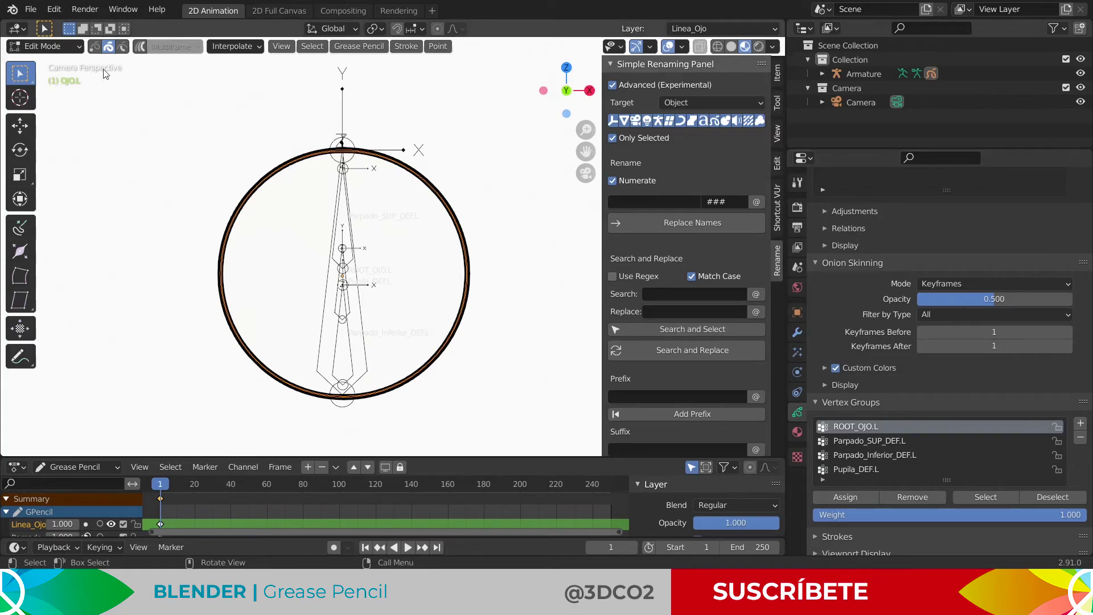
{"action": "scroll", "coordinate": [1048, 266], "scroll_direction": "up", "scroll_amount": 10}
{"action": "left_click_drag", "start_coordinate": [1048, 265], "coordinate": [1044, 292]}
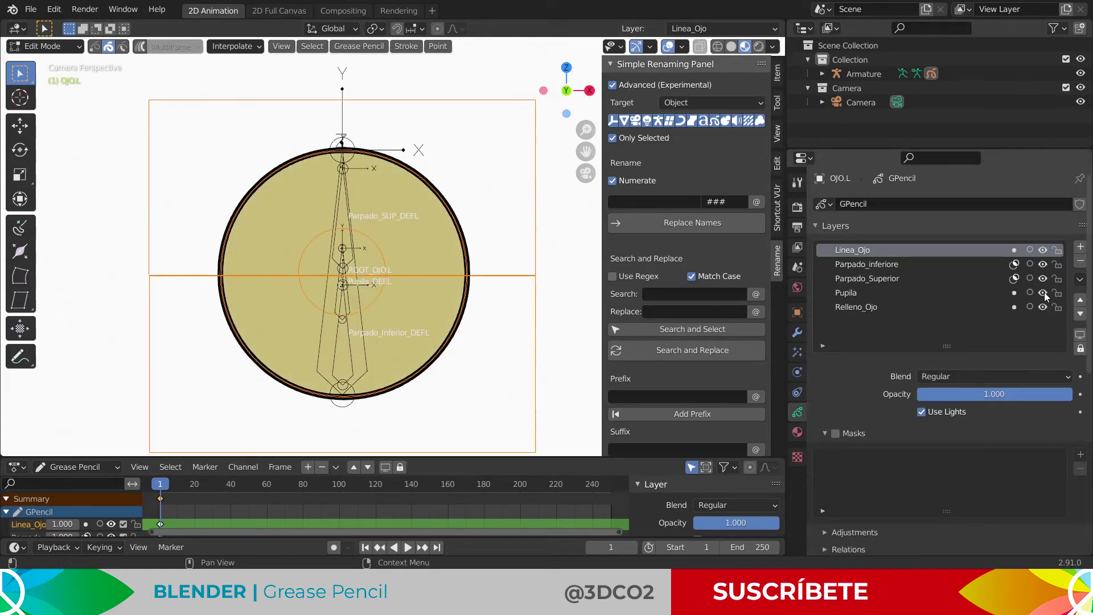
{"action": "left_click", "coordinate": [57, 46]}
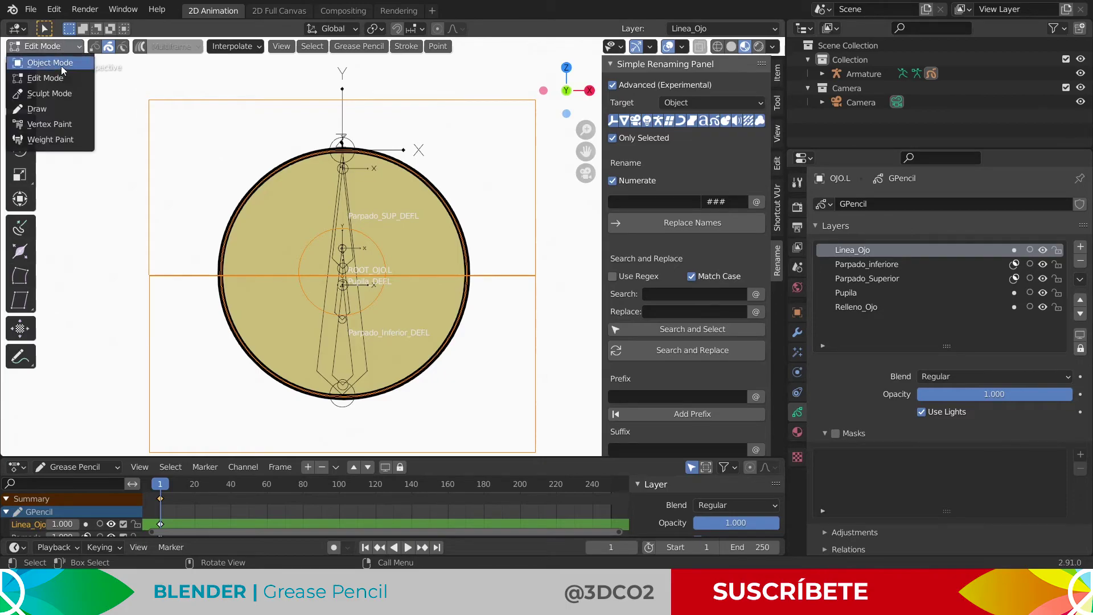
- Return to Object Mode, select the Armature and put it in Pose Mode
{"action": "left_click", "coordinate": [63, 63]}
{"action": "left_click", "coordinate": [524, 208]}
{"action": "left_click", "coordinate": [347, 200]}
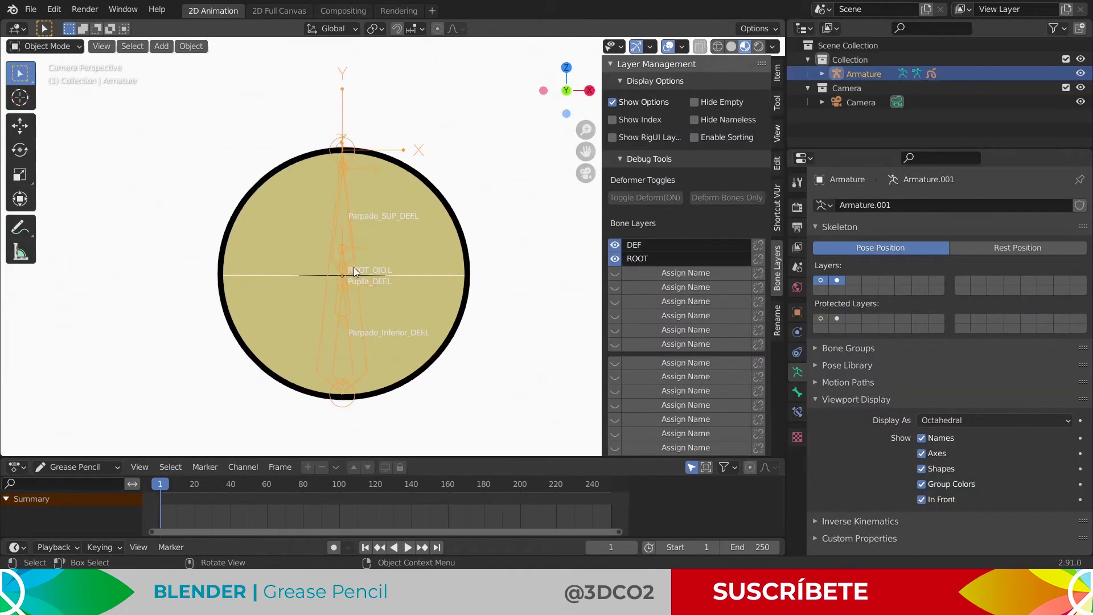
{"action": "key", "text": "ctrl+Tab"}
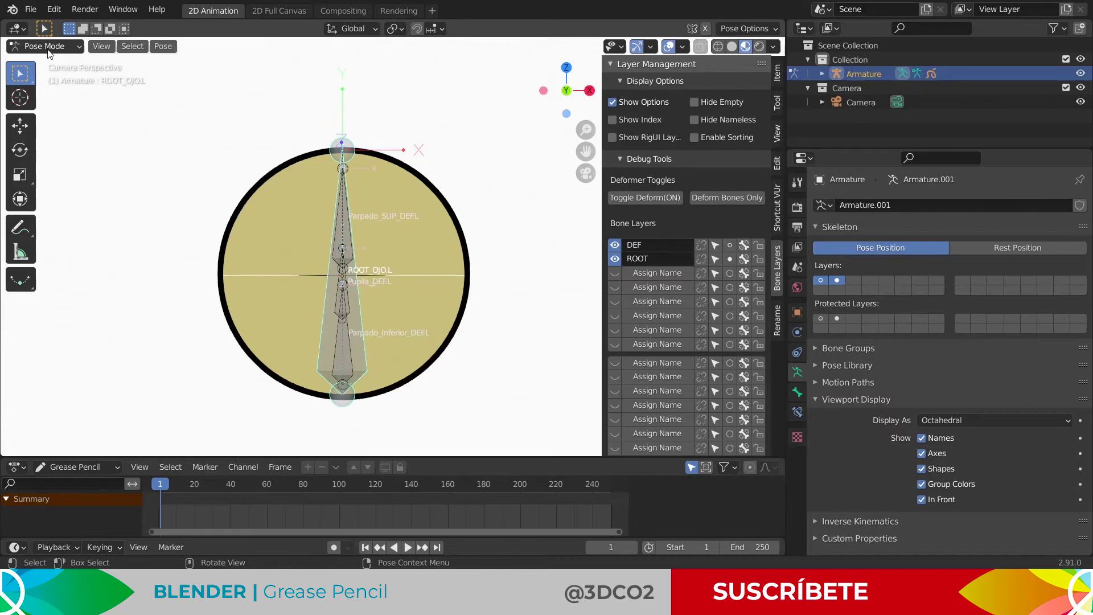
{"action": "left_click", "coordinate": [46, 46]}
{"action": "left_click", "coordinate": [53, 93]}
- Test-move the upper eyelid bone, then move Parpado_Inferior_DEFL to open the lower lid
{"action": "left_click", "coordinate": [354, 261]}
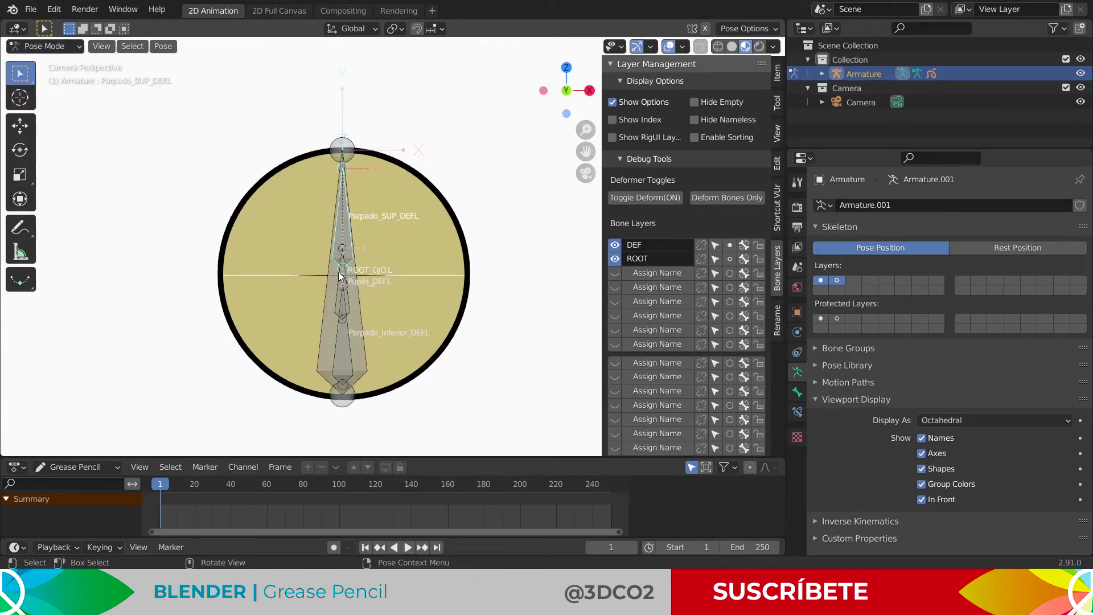
{"action": "key", "text": "g"}
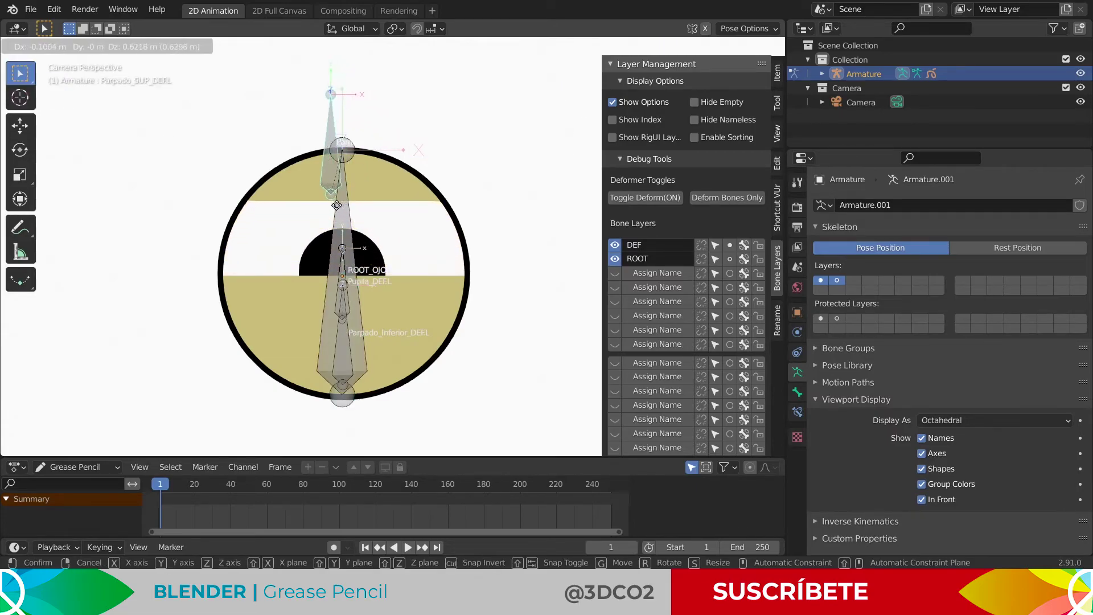
{"action": "left_click", "coordinate": [343, 267]}
{"action": "left_click", "coordinate": [348, 333]}
{"action": "left_click", "coordinate": [350, 336]}
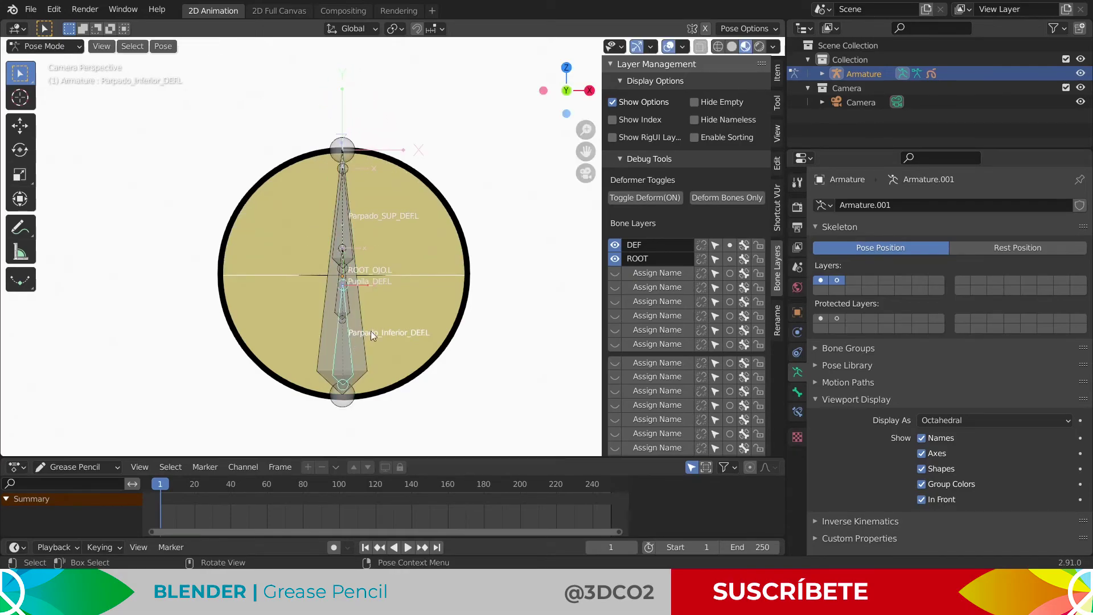
{"action": "key", "text": "g"}
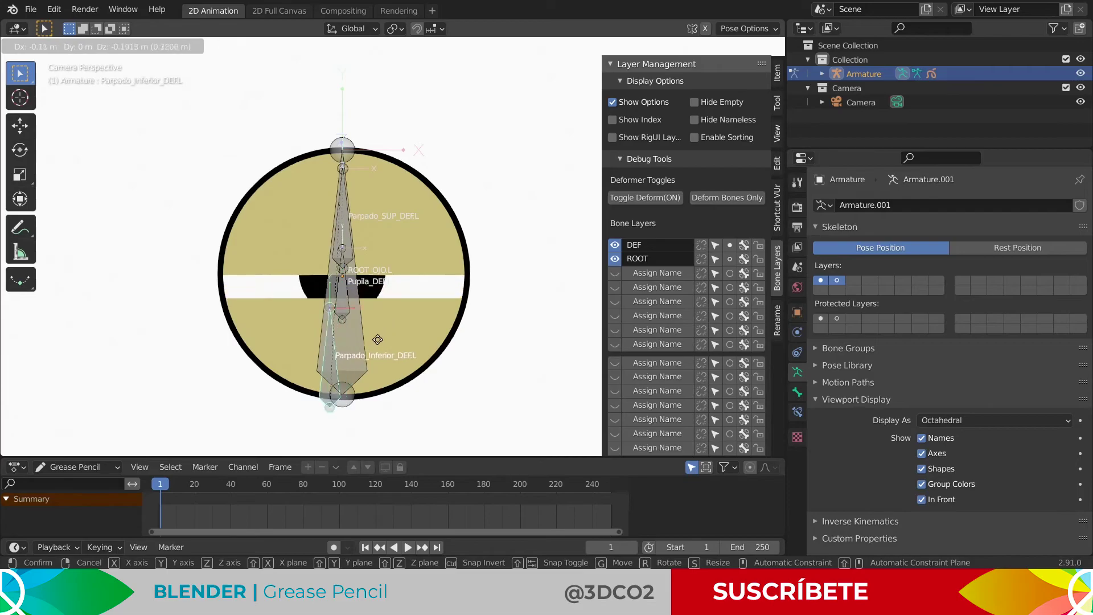
{"action": "left_click", "coordinate": [383, 352]}
- Redo the lower eyelid move and raise Parpado_SUP_DEFL to open the eye wider
{"action": "key", "text": "ctrl+z"}
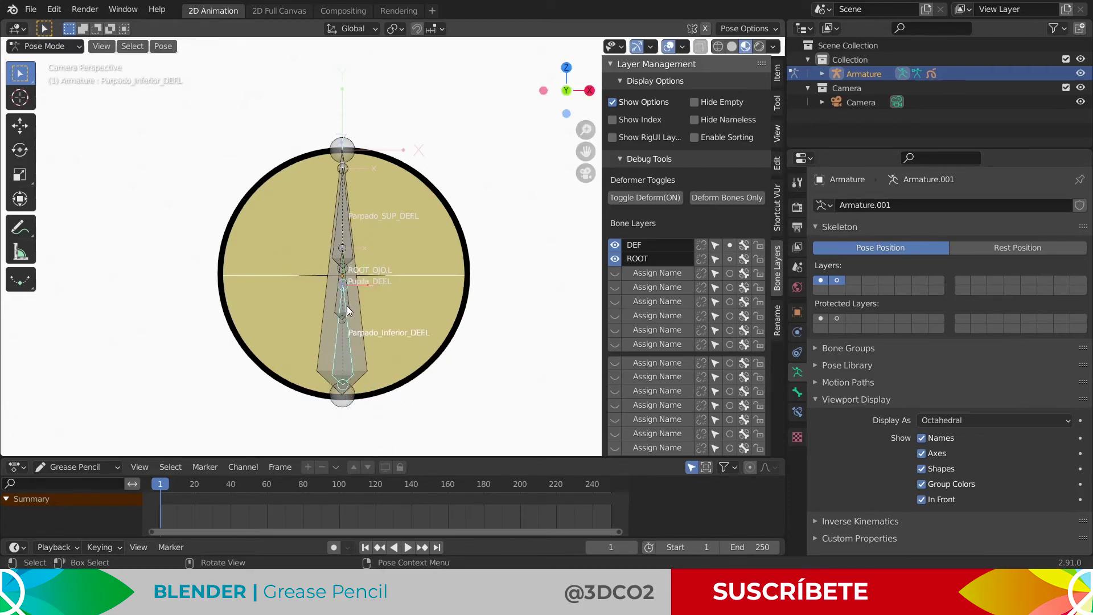
{"action": "key", "text": "g"}
{"action": "left_click", "coordinate": [349, 375]}
{"action": "left_click", "coordinate": [353, 262]}
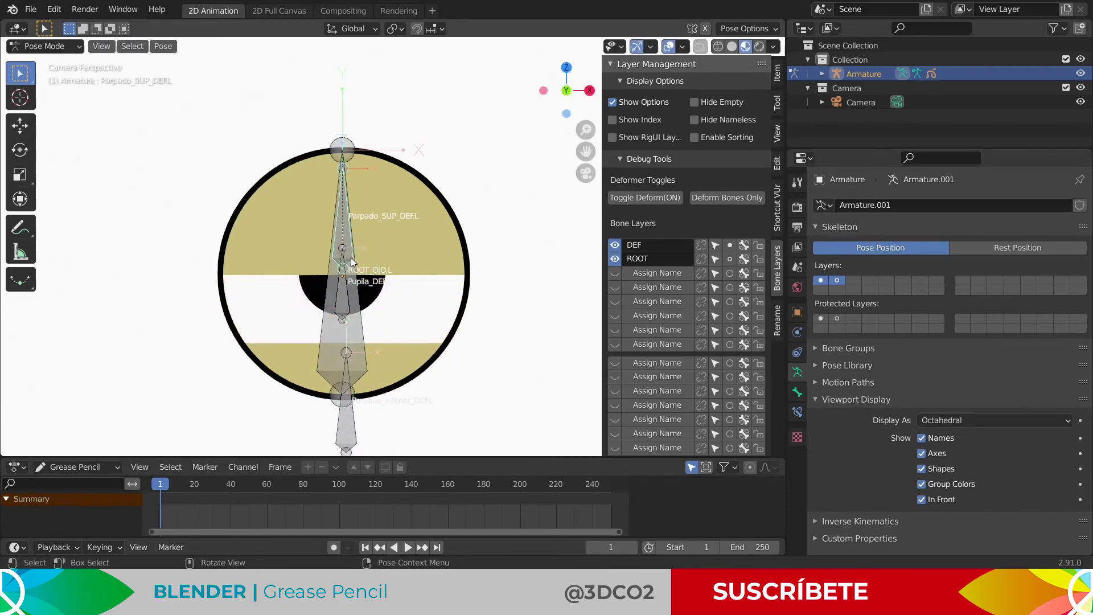
{"action": "key", "text": "g"}
{"action": "left_click", "coordinate": [350, 204]}
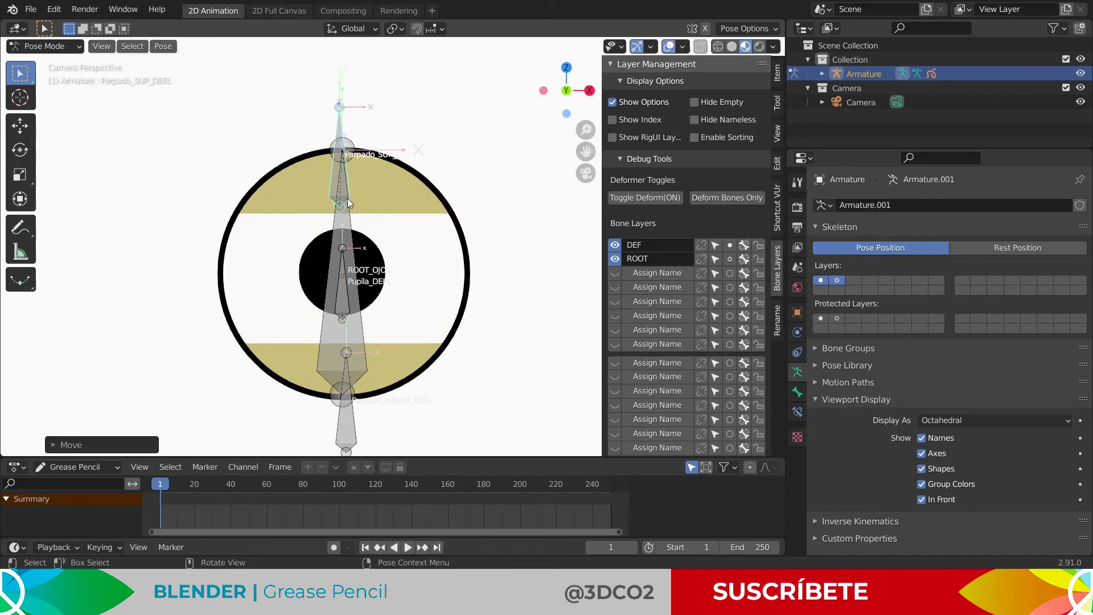
- Shift the Pupila_DEFL bone to move the pupil to a new position
{"action": "left_click", "coordinate": [364, 285]}
{"action": "left_click", "coordinate": [348, 290]}
{"action": "key", "text": "g"}
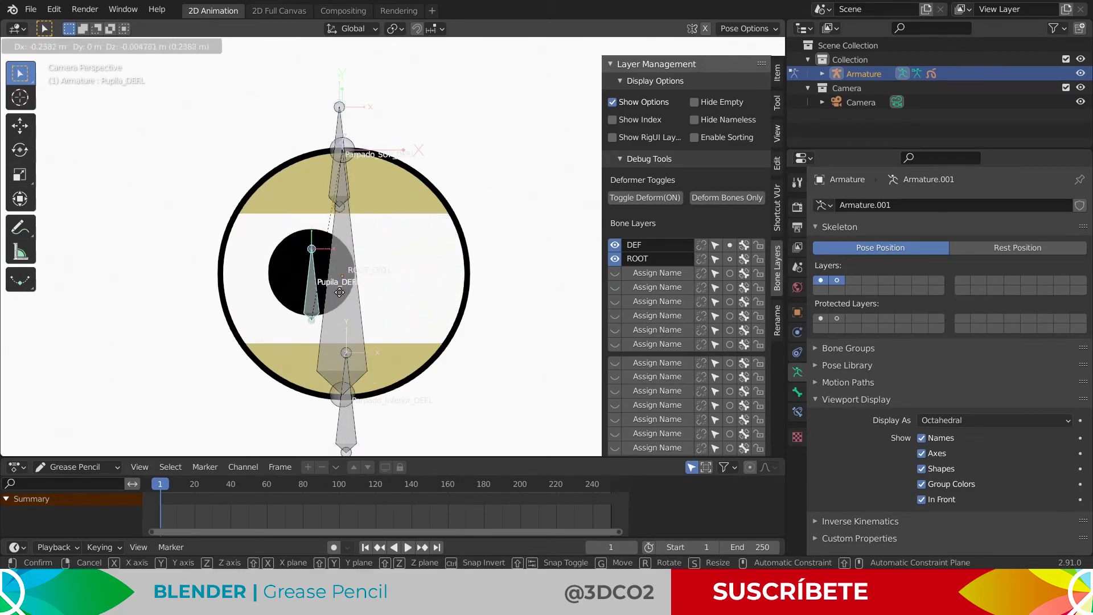
{"action": "left_click", "coordinate": [398, 271]}
{"action": "left_click", "coordinate": [361, 330]}
- Test-move the whole eye with ROOT_OJO.L, undo it, and hide the viewport sidebar
{"action": "scroll", "coordinate": [369, 327], "scroll_direction": "down", "scroll_amount": 1}
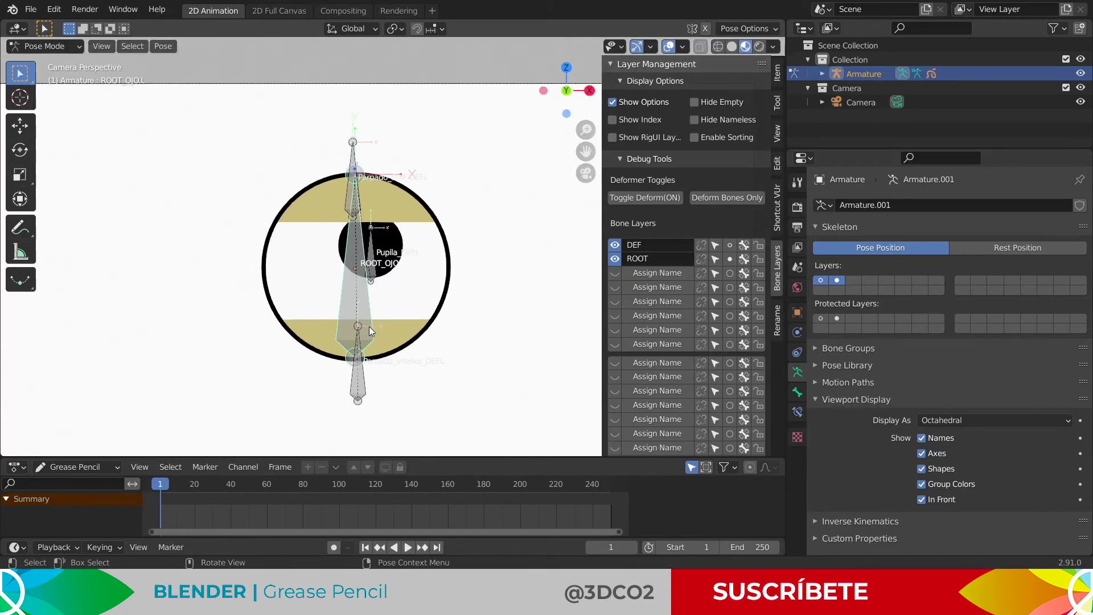
{"action": "key", "text": "g"}
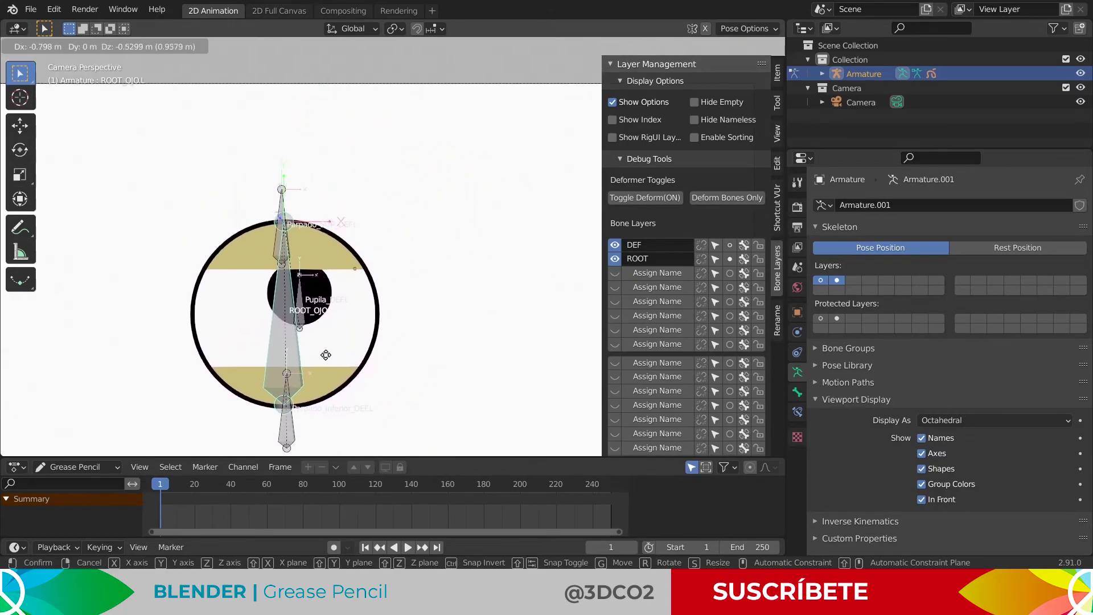
{"action": "left_click", "coordinate": [379, 313]}
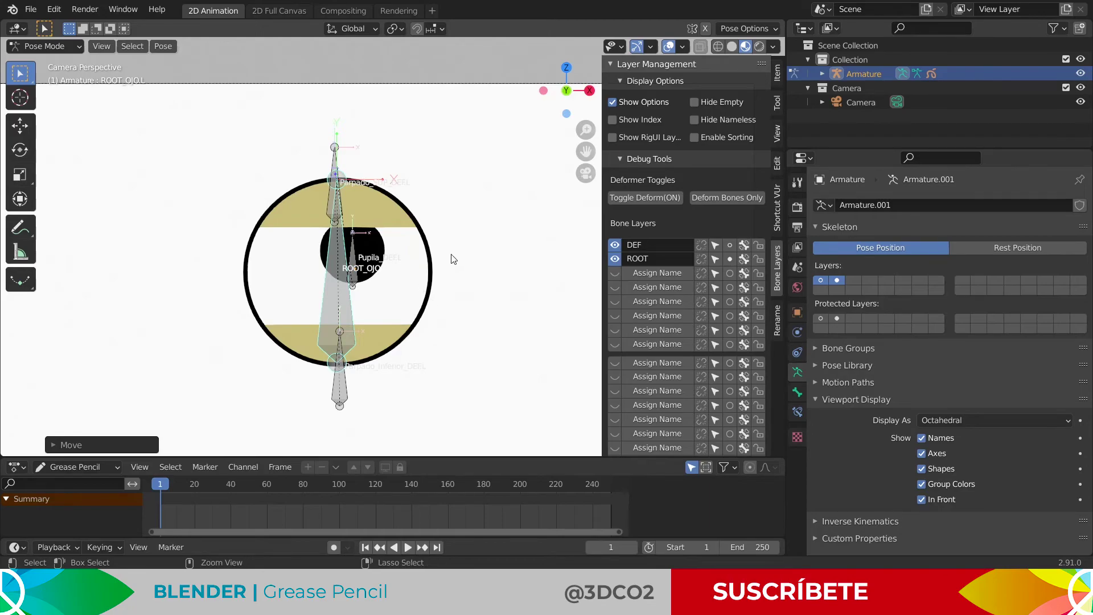
{"action": "key", "text": "ctrl+z"}
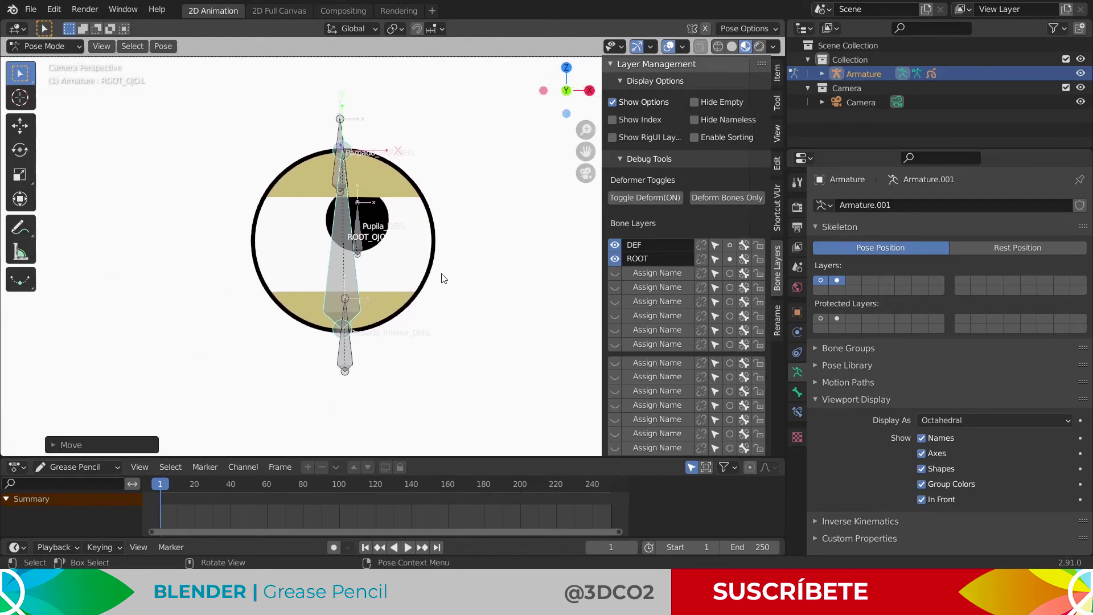
{"action": "key", "text": "n"}
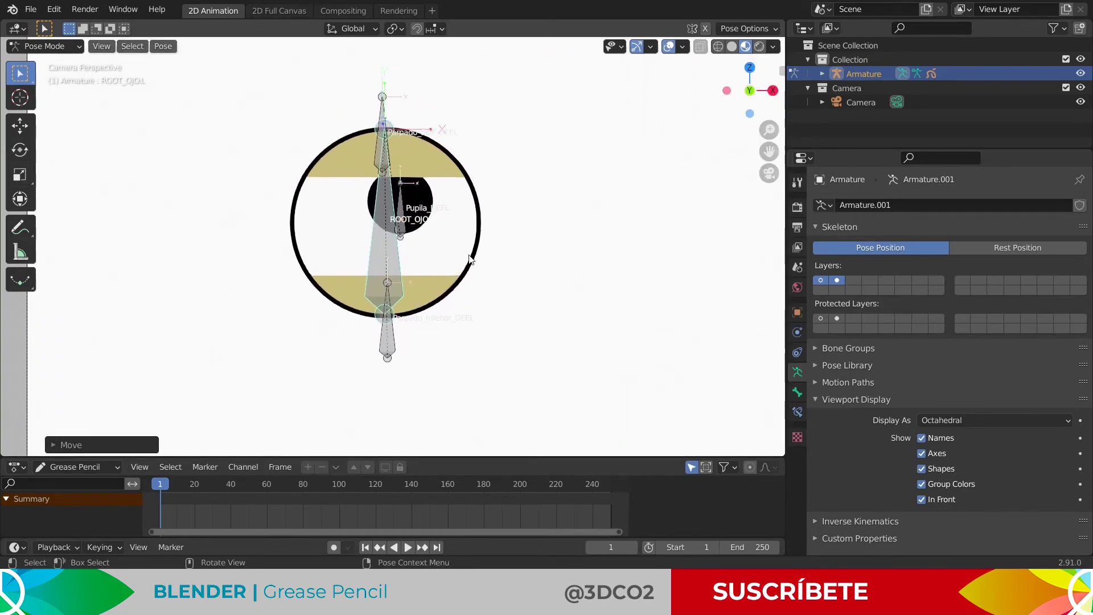
- Lower Parpado_SUP_DEFL, then select all bones and reset them to rest pose
{"action": "left_click", "coordinate": [383, 147]}
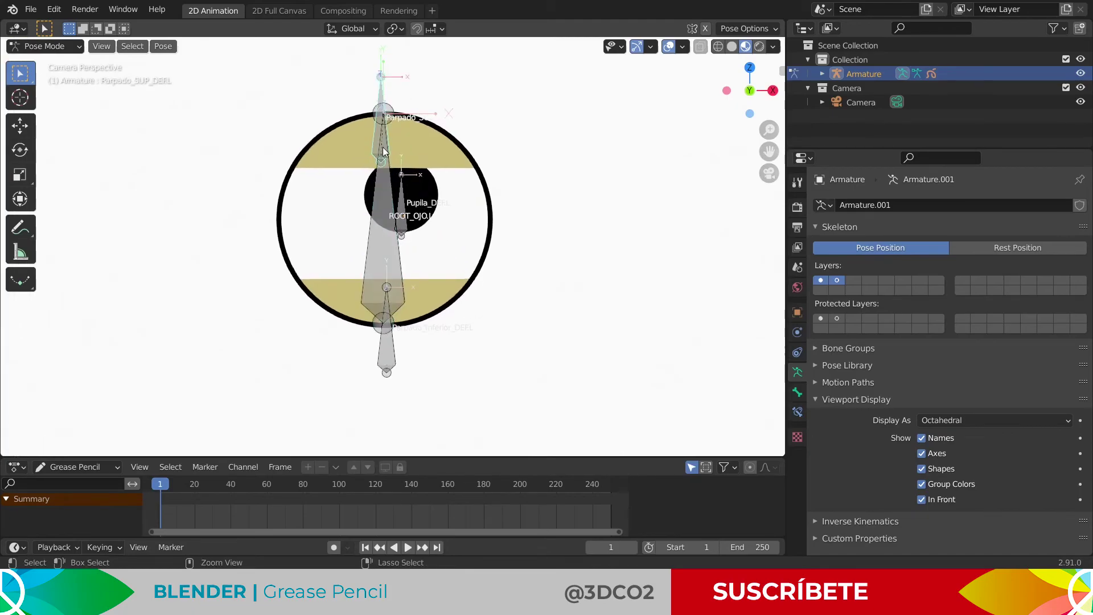
{"action": "scroll", "coordinate": [393, 165], "scroll_direction": "up", "scroll_amount": 2}
{"action": "key", "text": "g"}
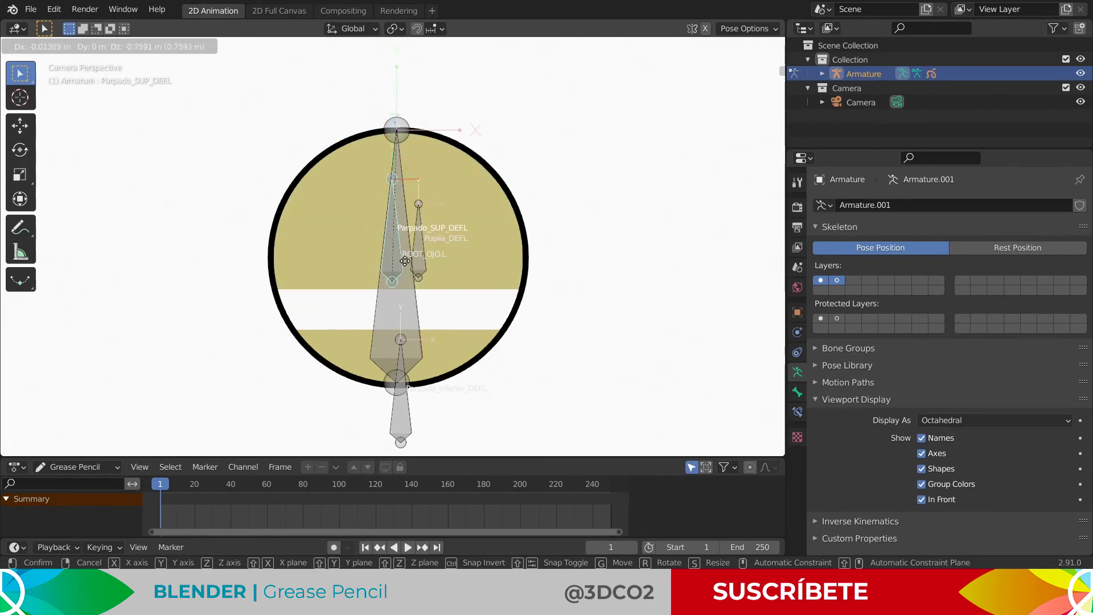
{"action": "left_click", "coordinate": [401, 203]}
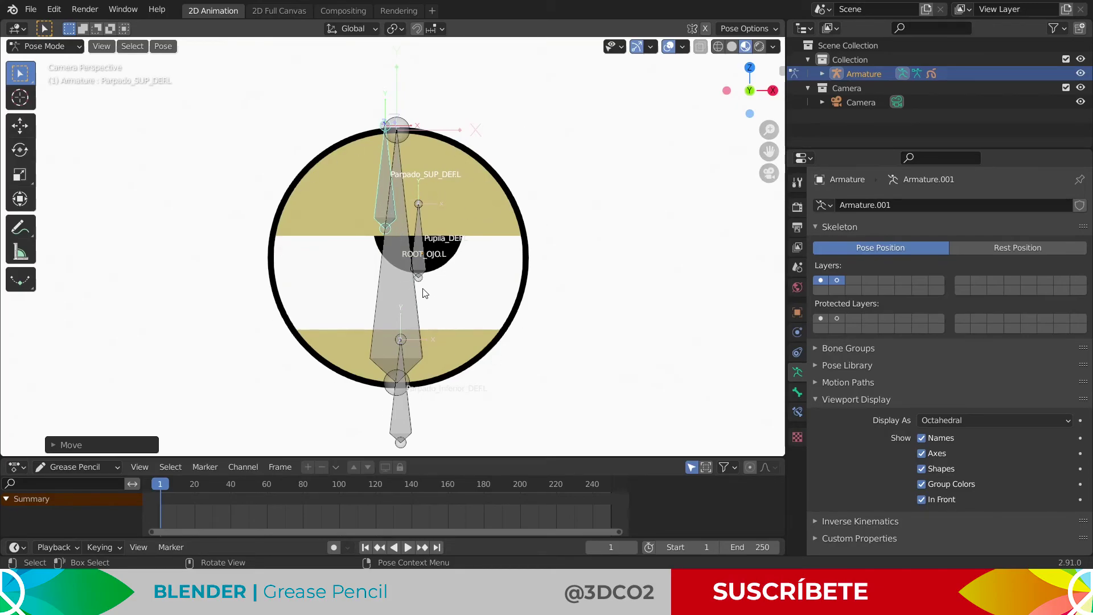
{"action": "key", "text": "a"}
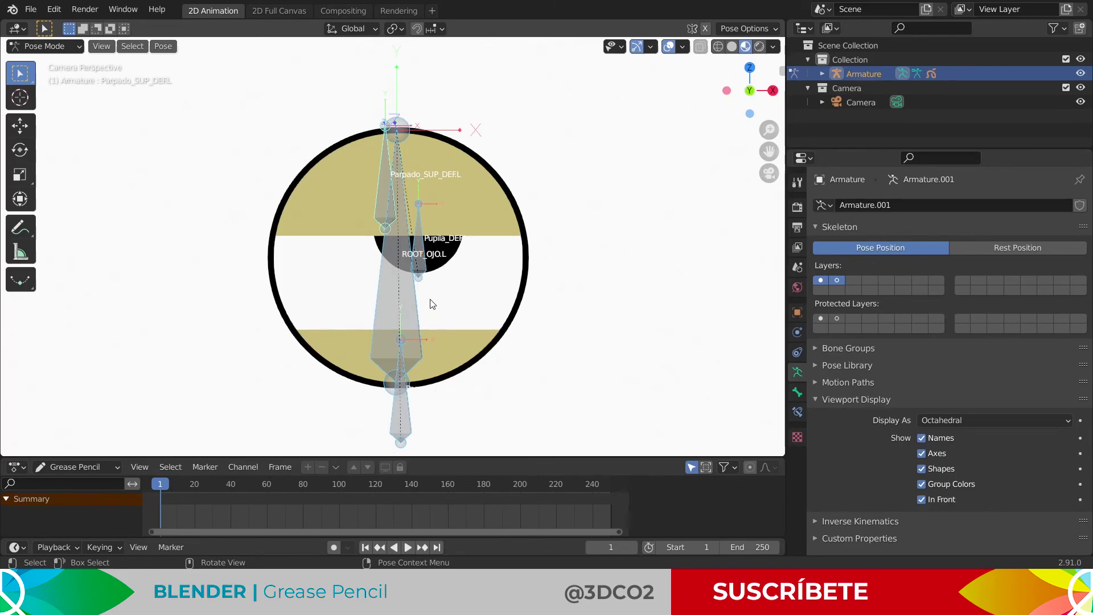
{"action": "key", "text": "alt"}
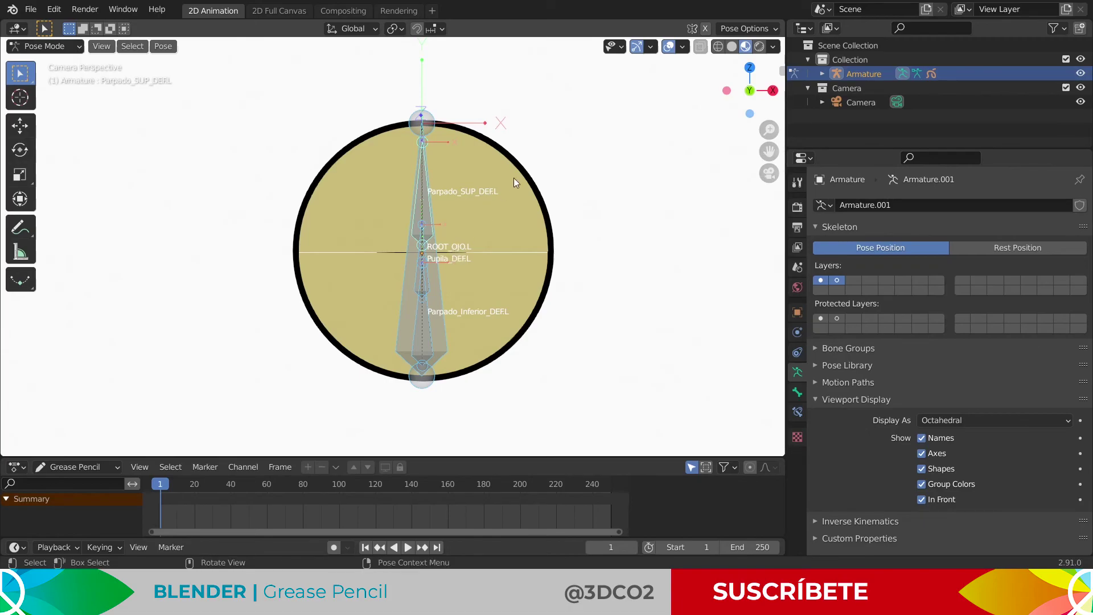
{"action": "left_click", "coordinate": [553, 181]}
{"action": "scroll", "coordinate": [552, 188], "scroll_direction": "down", "scroll_amount": 2}
{"action": "scroll", "coordinate": [535, 205], "scroll_direction": "up", "scroll_amount": 1}
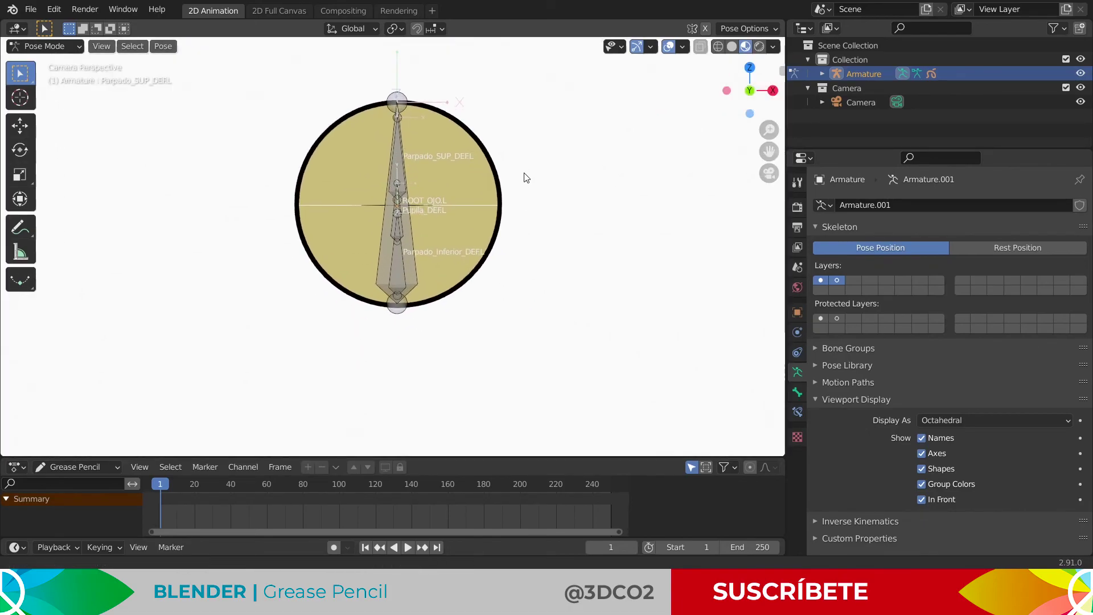
{"action": "scroll", "coordinate": [524, 180], "scroll_direction": "up", "scroll_amount": 1}
{"action": "scroll", "coordinate": [517, 183], "scroll_direction": "down", "scroll_amount": 1}
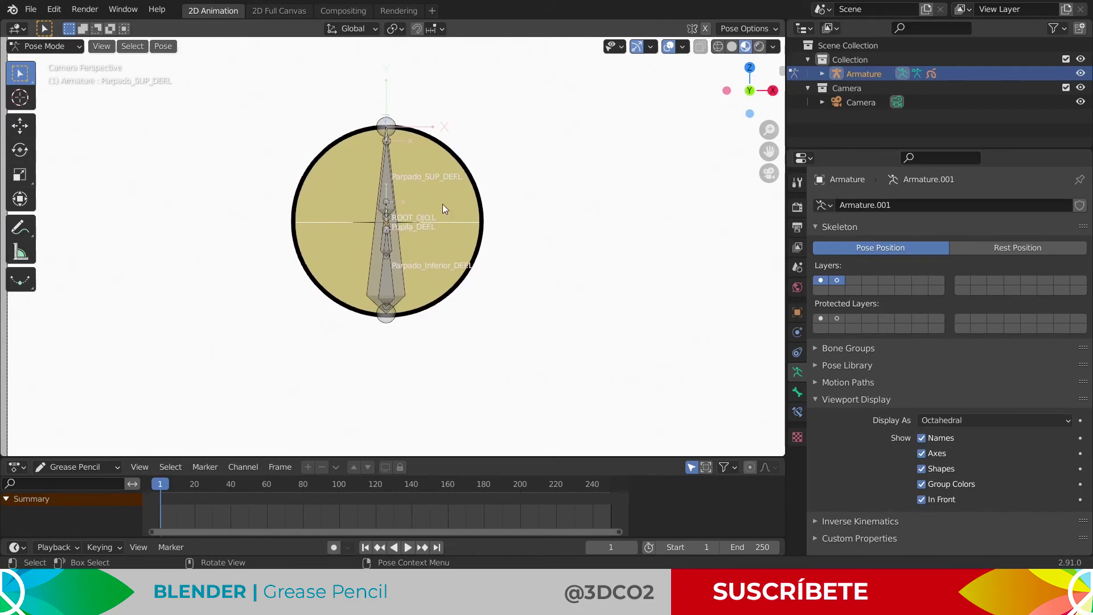
{"action": "scroll", "coordinate": [478, 245], "scroll_direction": "up", "scroll_amount": 1}
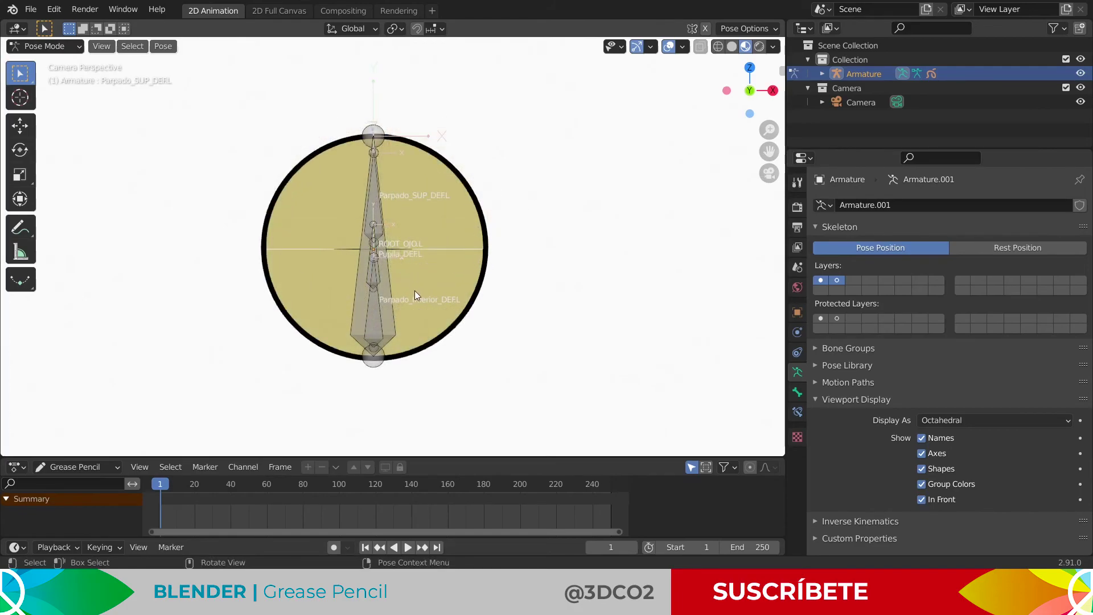
{"action": "mouse_move", "coordinate": [418, 300]}
{"action": "middle_mouse_down", "text": "ctrl"}
{"action": "mouse_move", "coordinate": [422, 254]}
{"action": "mouse_move", "coordinate": [449, 261]}
{"action": "mouse_move", "coordinate": [482, 251]}
{"action": "middle_mouse_up", "text": "ctrl"}
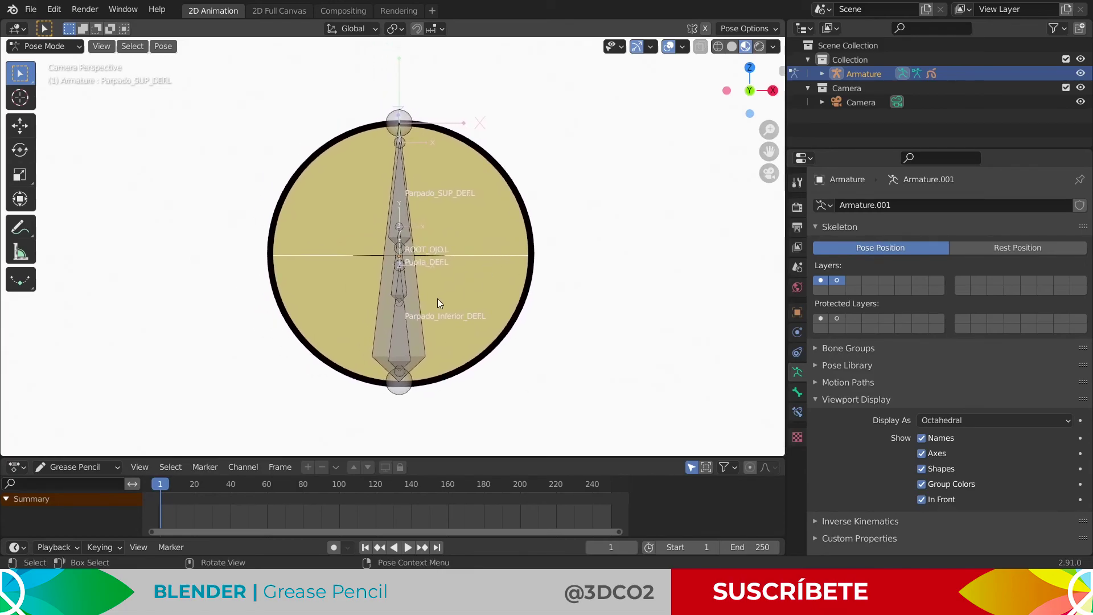